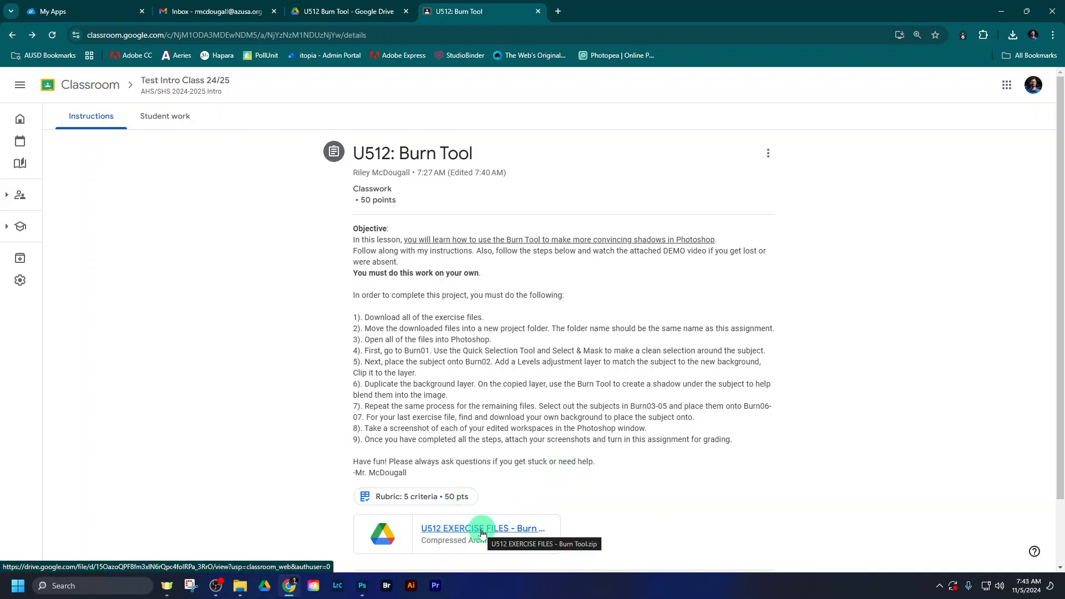
- Switch to Photoshop and compare the yoga subject in Burn01.jpg with the grass background in Burn02.jpg
{"action": "left_click", "coordinate": [362, 585]}
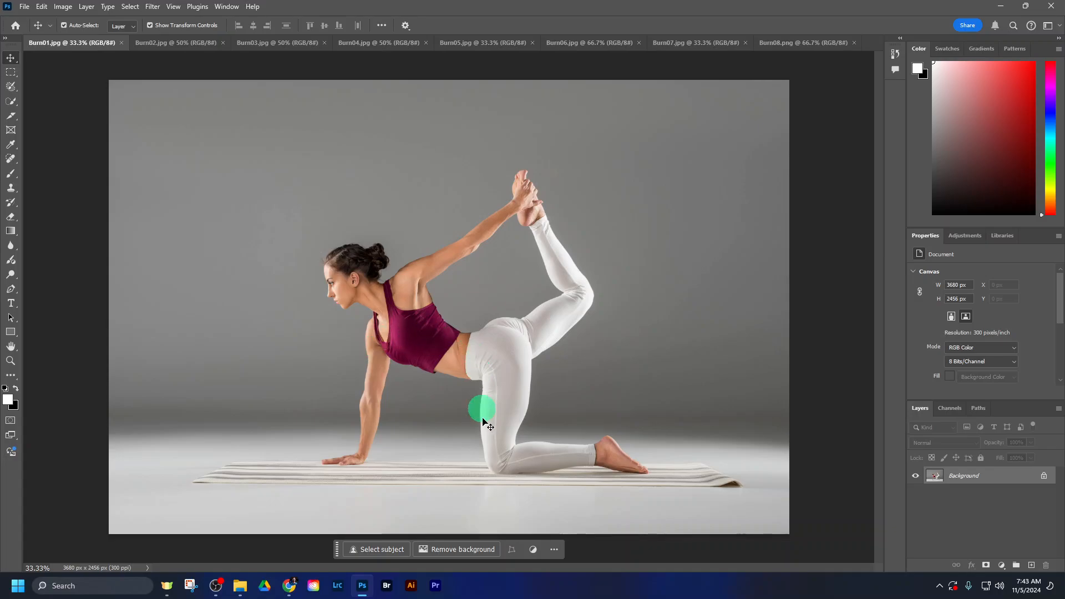
{"action": "left_click", "coordinate": [179, 43]}
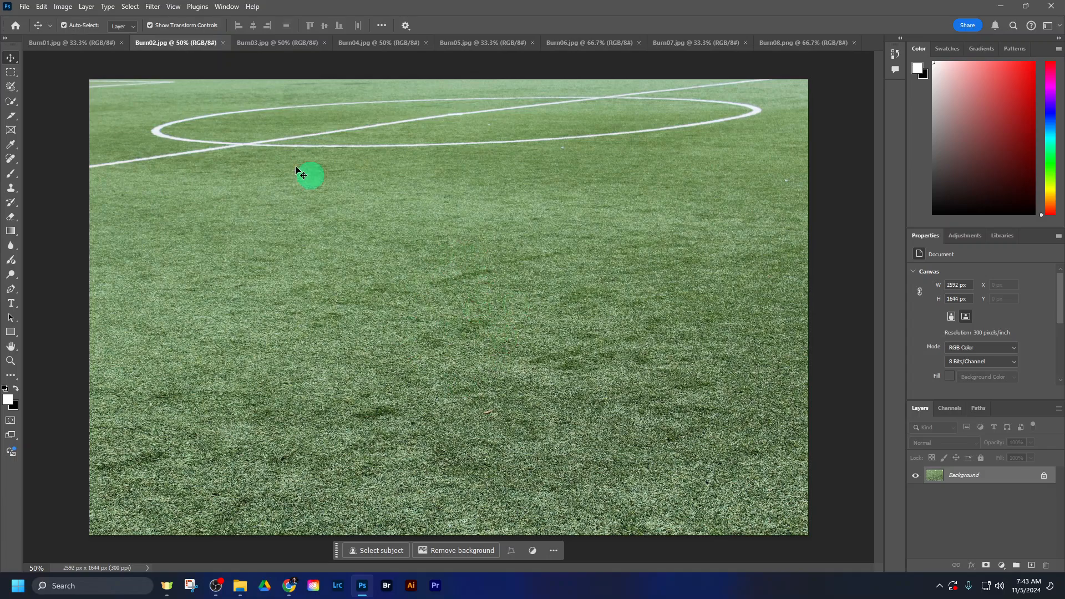
{"action": "left_click", "coordinate": [80, 49]}
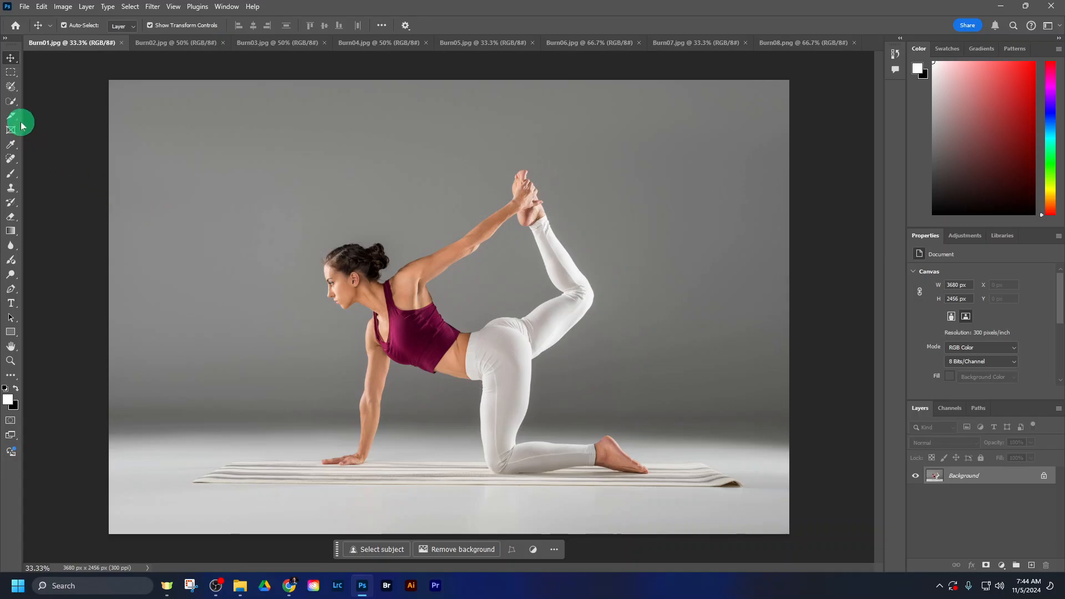
- Select the woman in Burn01.jpg with the Quick Selection tool, covering her head, torso, limbs and supporting hand
{"action": "left_click", "coordinate": [10, 102]}
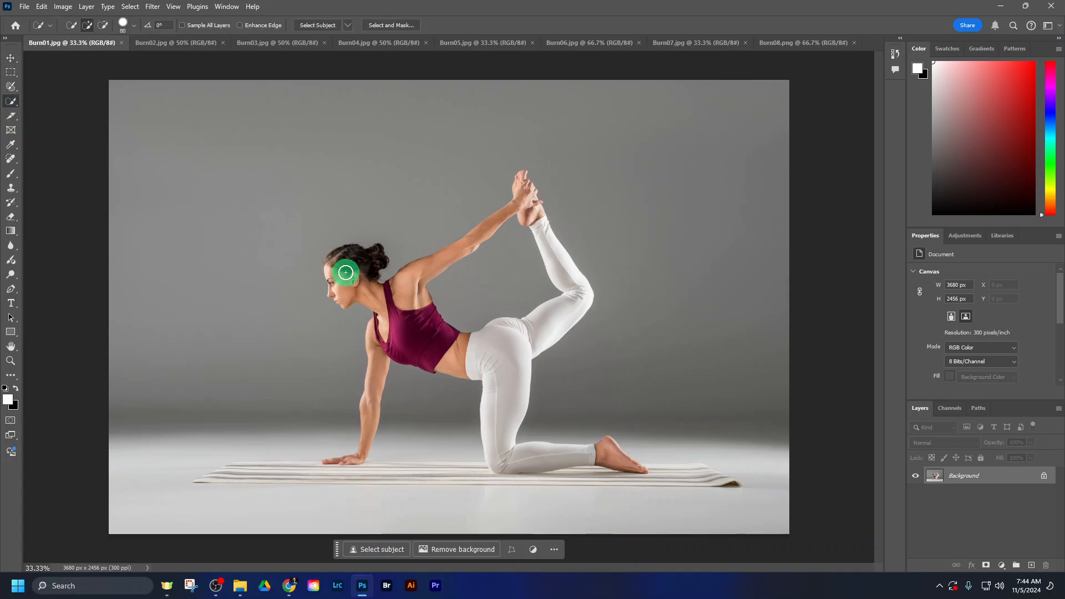
{"action": "left_click_drag", "start_coordinate": [346, 273], "coordinate": [409, 320]}
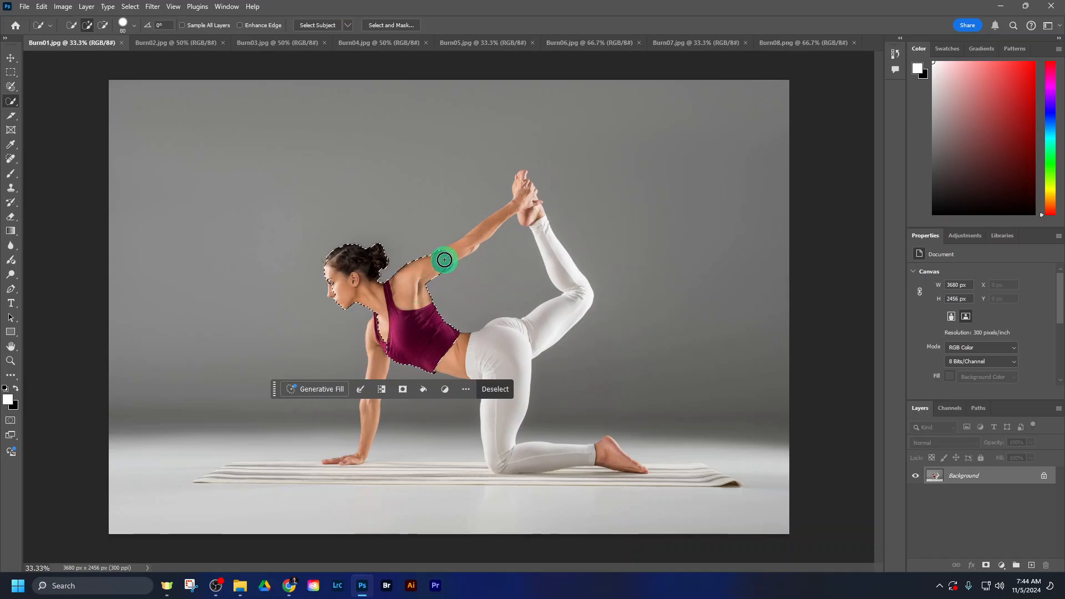
{"action": "mouse_move", "coordinate": [465, 247]}
{"action": "left_mouse_down"}
{"action": "mouse_move", "coordinate": [476, 240]}
{"action": "mouse_move", "coordinate": [473, 297]}
{"action": "mouse_move", "coordinate": [447, 347]}
{"action": "mouse_move", "coordinate": [508, 340]}
{"action": "mouse_move", "coordinate": [566, 292]}
{"action": "mouse_move", "coordinate": [529, 208]}
{"action": "mouse_move", "coordinate": [495, 446]}
{"action": "mouse_move", "coordinate": [604, 451]}
{"action": "mouse_move", "coordinate": [467, 393]}
{"action": "left_mouse_up"}
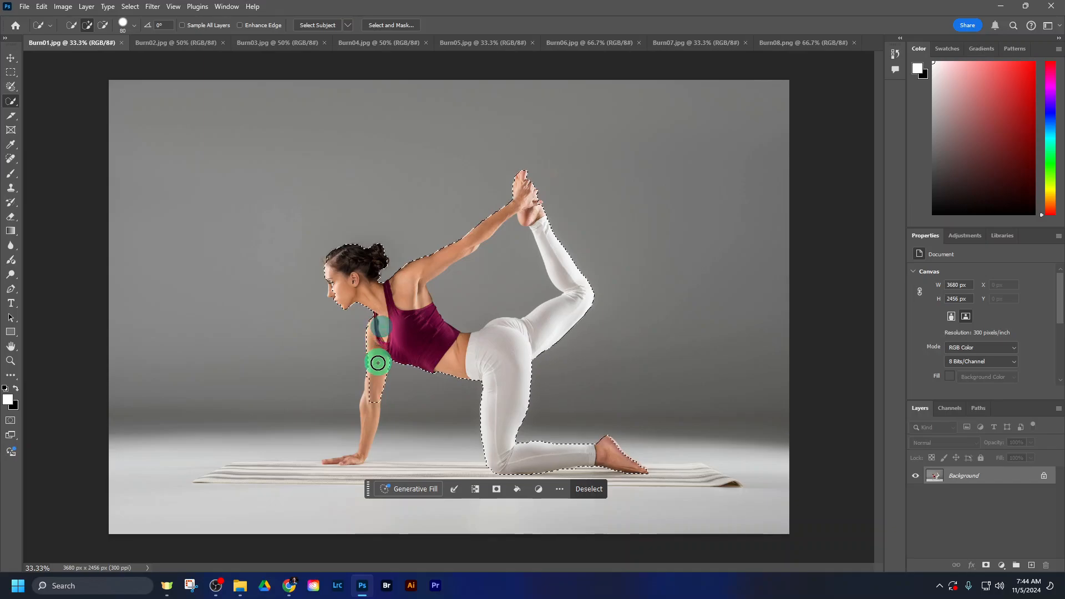
{"action": "mouse_move", "coordinate": [372, 395]}
{"action": "left_mouse_down"}
{"action": "mouse_move", "coordinate": [369, 440]}
{"action": "mouse_move", "coordinate": [344, 463]}
{"action": "left_mouse_up"}
{"action": "key", "text": "bracketleft"}
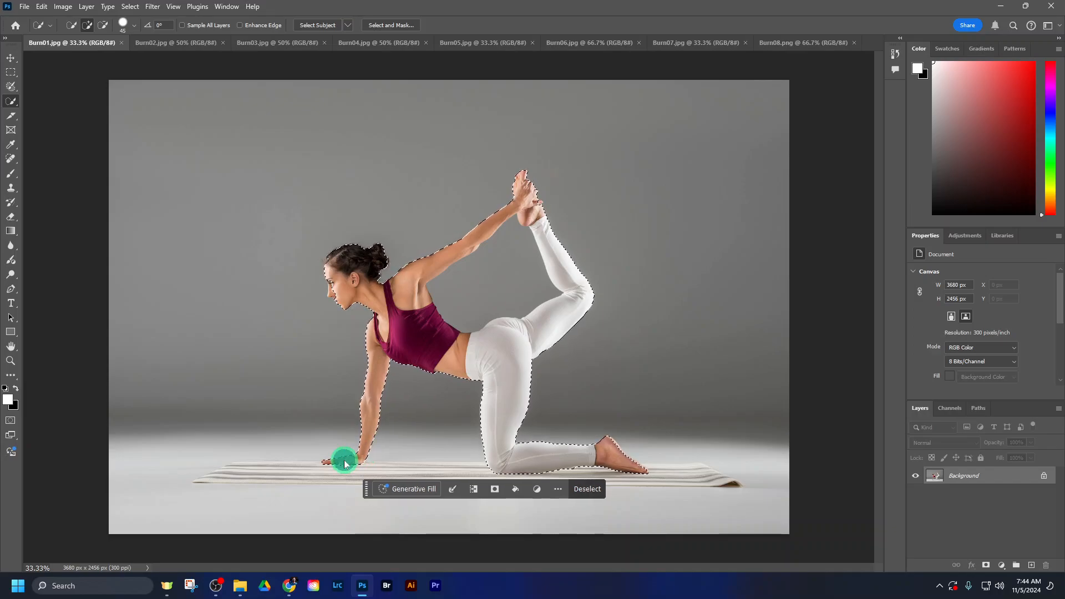
{"action": "scroll", "coordinate": [332, 466], "scroll_direction": "up", "scroll_amount": 2}
{"action": "scroll", "coordinate": [329, 467], "scroll_direction": "up", "scroll_amount": 10}
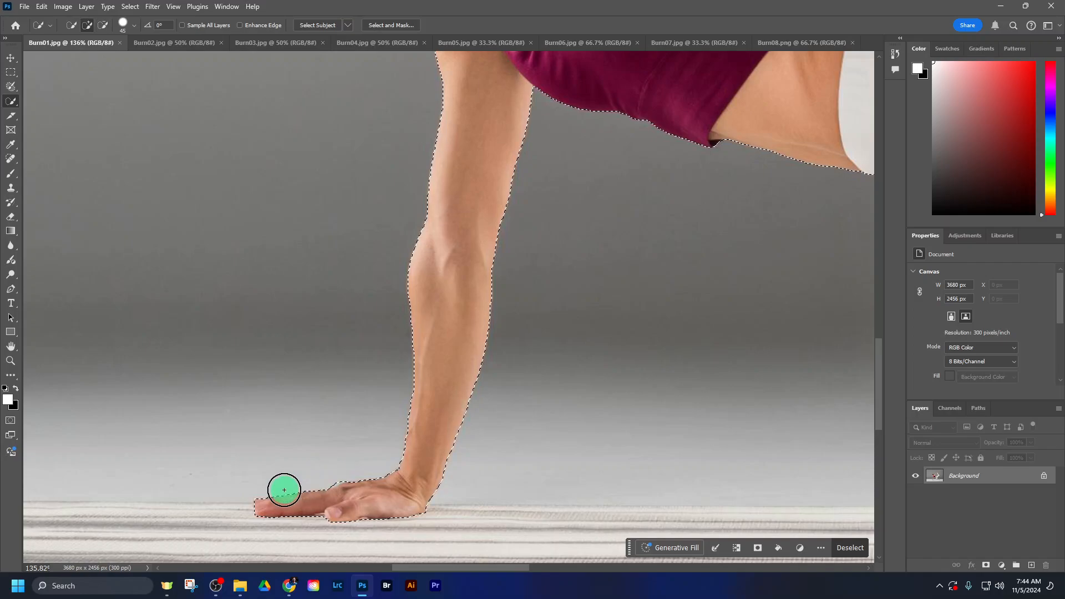
- Set the Quick Selection brush size to 80 px for touching up the woman's outline
{"action": "key", "text": "space"}
{"action": "left_click_drag", "start_coordinate": [462, 224], "coordinate": [376, 436]}
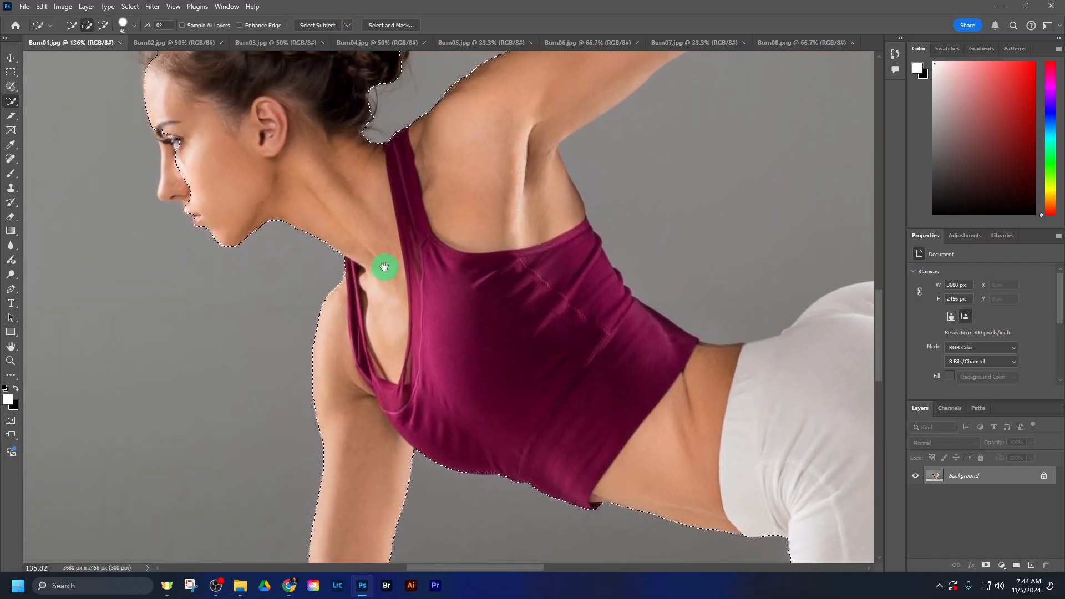
{"action": "left_click_drag", "start_coordinate": [246, 140], "coordinate": [349, 285]}
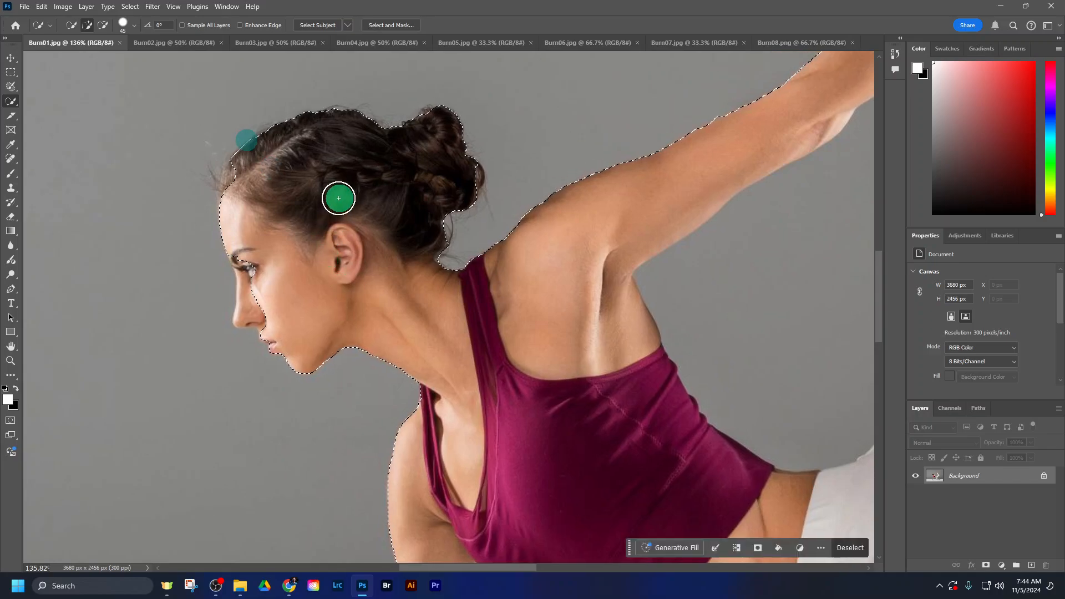
{"action": "key", "text": "space"}
{"action": "left_click_drag", "start_coordinate": [418, 447], "coordinate": [382, 150]}
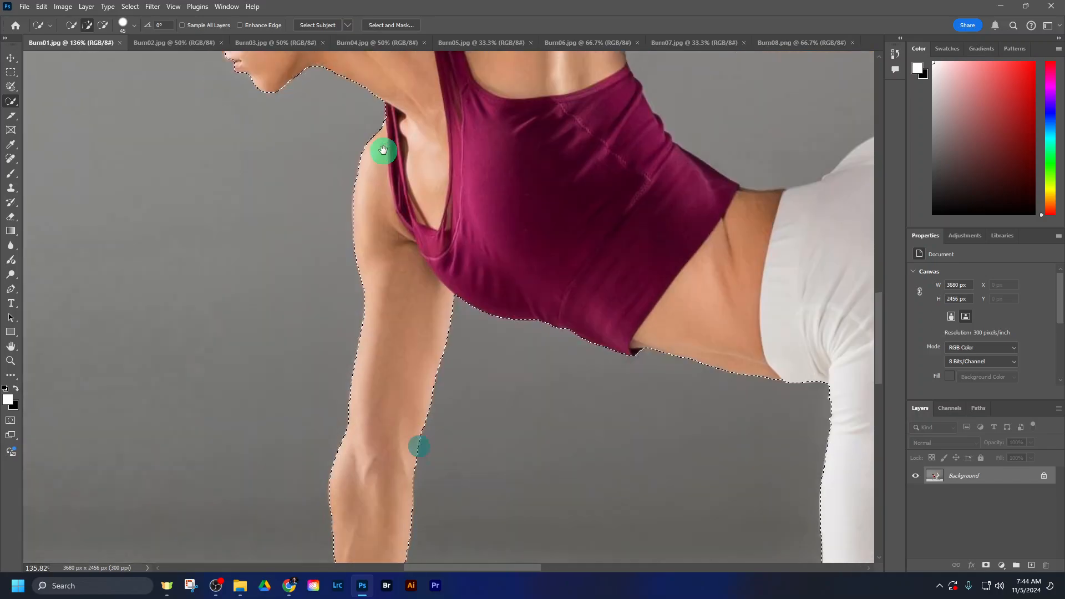
{"action": "key", "text": "]"}
{"action": "key", "text": "]"}
{"action": "key", "text": "]"}
{"action": "key", "text": "]"}
{"action": "key", "text": "]"}
{"action": "key", "text": "]"}
{"action": "key", "text": "]"}
{"action": "key", "text": "]"}
{"action": "key", "text": "]"}
{"action": "key", "text": "]"}
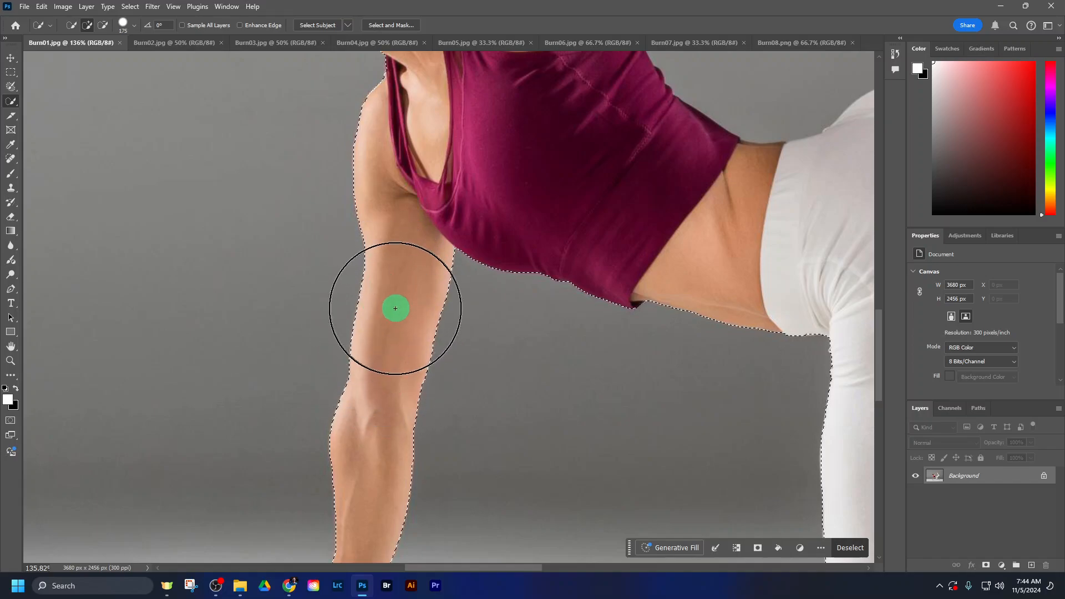
{"action": "key", "text": "bracketleft"}
{"action": "key", "text": "bracketleft"}
{"action": "key", "text": "bracketleft"}
{"action": "key", "text": "bracketleft"}
{"action": "key", "text": "bracketleft"}
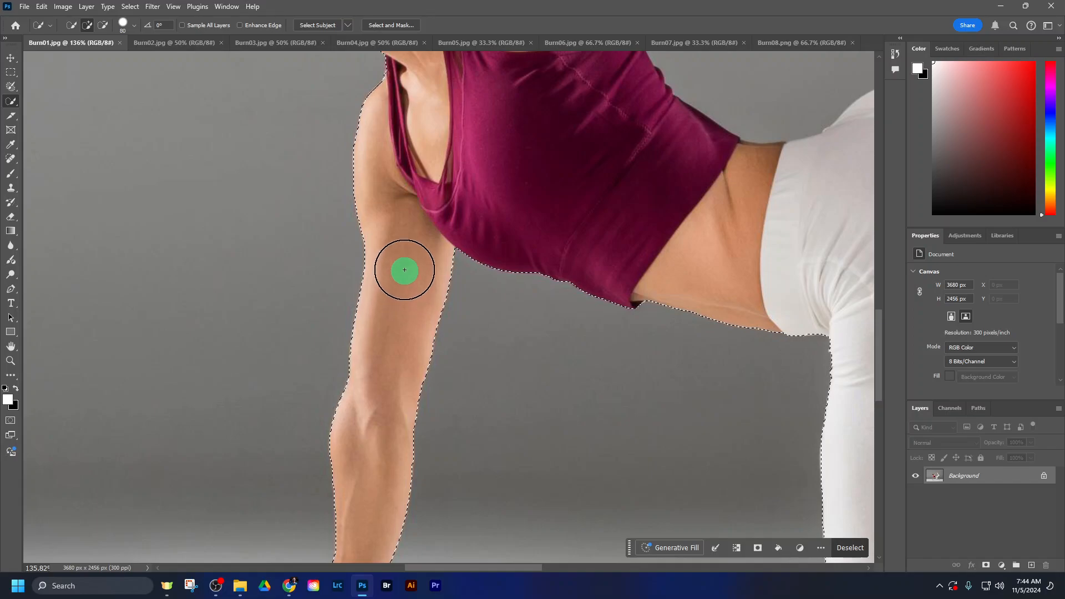
- Brush over the woman's forehead, hair and bun to include them fully in the selection
{"action": "key", "text": "space"}
{"action": "left_click_drag", "start_coordinate": [408, 240], "coordinate": [421, 416]}
{"action": "mouse_move", "coordinate": [298, 175]}
{"action": "left_mouse_down"}
{"action": "mouse_move", "coordinate": [251, 171]}
{"action": "mouse_move", "coordinate": [251, 137]}
{"action": "mouse_move", "coordinate": [237, 122]}
{"action": "mouse_move", "coordinate": [279, 128]}
{"action": "mouse_move", "coordinate": [280, 249]}
{"action": "left_mouse_up"}
{"action": "key", "text": "space"}
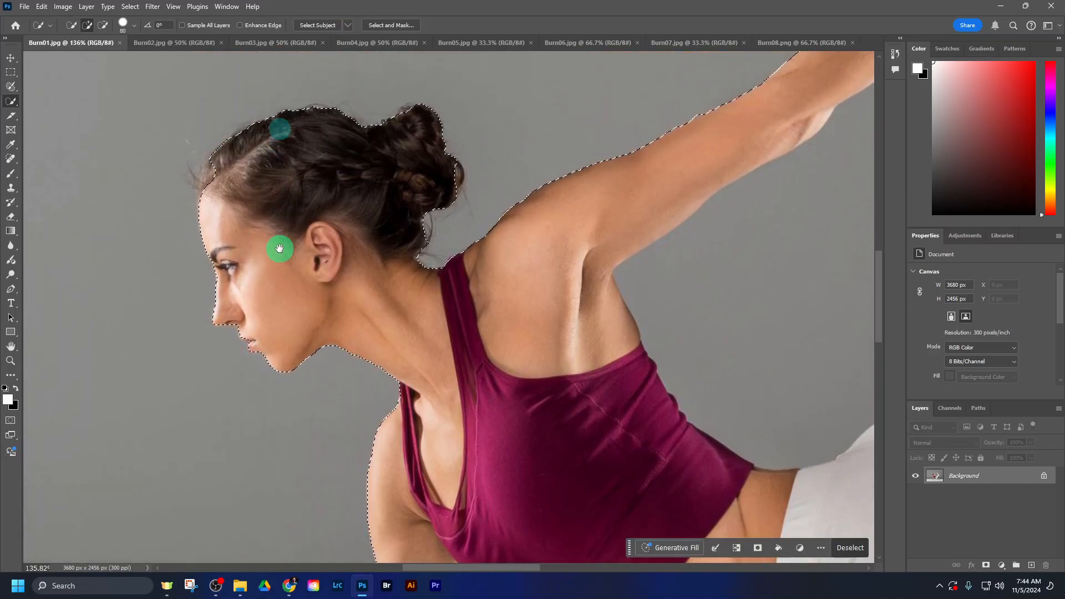
{"action": "left_click", "coordinate": [237, 184]}
{"action": "mouse_move", "coordinate": [233, 192]}
{"action": "left_mouse_down"}
{"action": "mouse_move", "coordinate": [379, 234]}
{"action": "mouse_move", "coordinate": [403, 195]}
{"action": "mouse_move", "coordinate": [427, 182]}
{"action": "left_mouse_up"}
{"action": "left_click", "coordinate": [427, 182]}
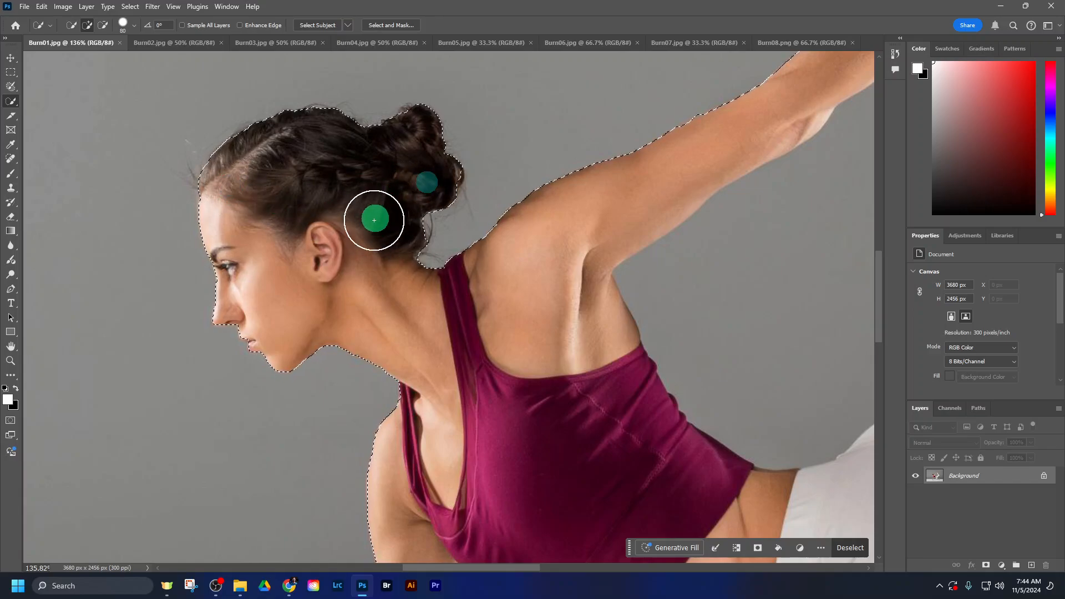
- Examine the selection outline along the raised arm and foot, and around the whole figure
{"action": "key", "text": "space"}
{"action": "left_click_drag", "start_coordinate": [594, 233], "coordinate": [361, 360]}
{"action": "left_click_drag", "start_coordinate": [609, 188], "coordinate": [524, 248]}
{"action": "key", "text": "ctrl+0"}
{"action": "key", "text": "alt"}
{"action": "scroll", "coordinate": [522, 249], "scroll_direction": "down", "scroll_amount": 2}
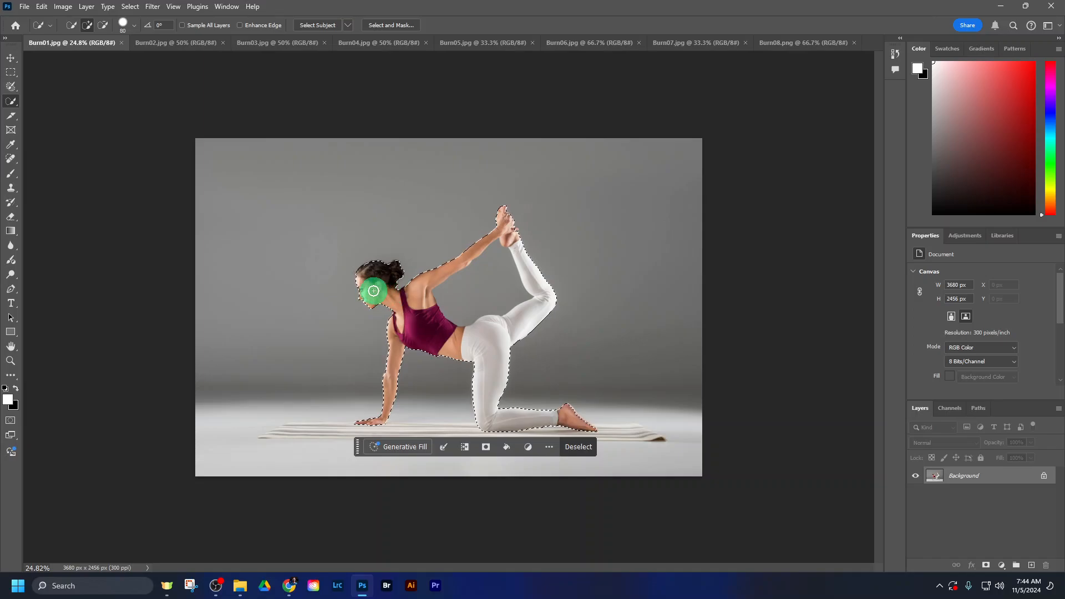
{"action": "scroll", "coordinate": [397, 292], "scroll_direction": "up", "scroll_amount": 3}
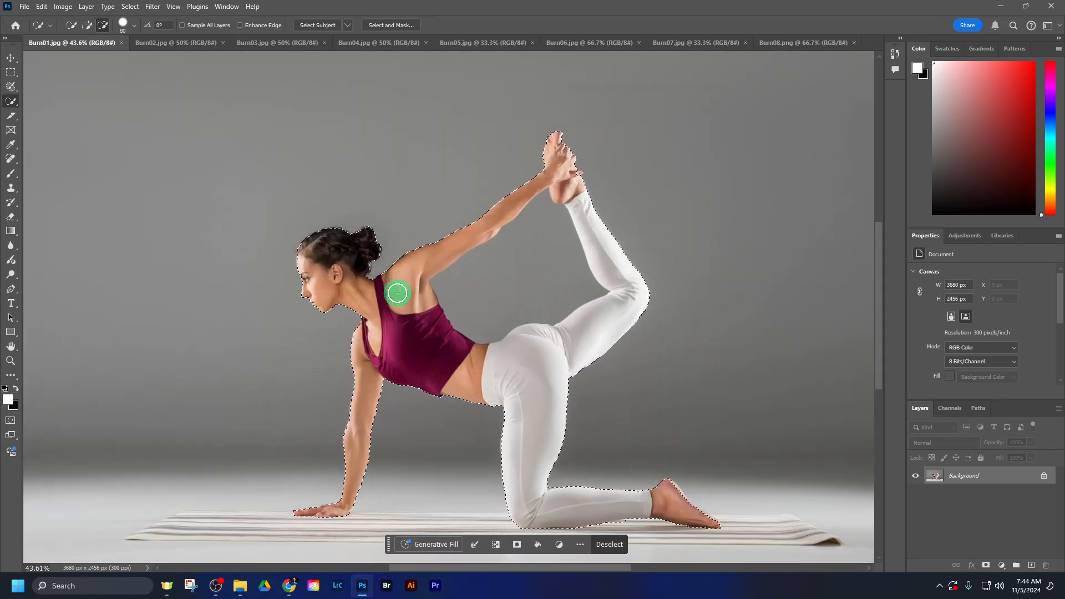
{"action": "left_click_drag", "start_coordinate": [555, 210], "coordinate": [487, 226]}
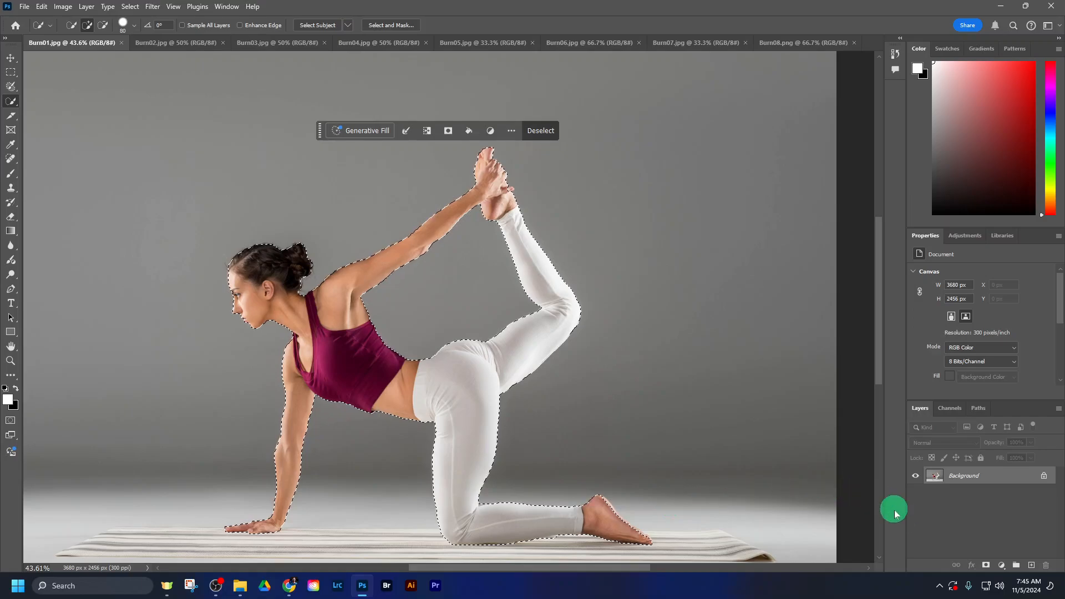
- Hide the background with a layer mask made from the selection, and refine its hair edges in Select and Mask
{"action": "left_click", "coordinate": [986, 566]}
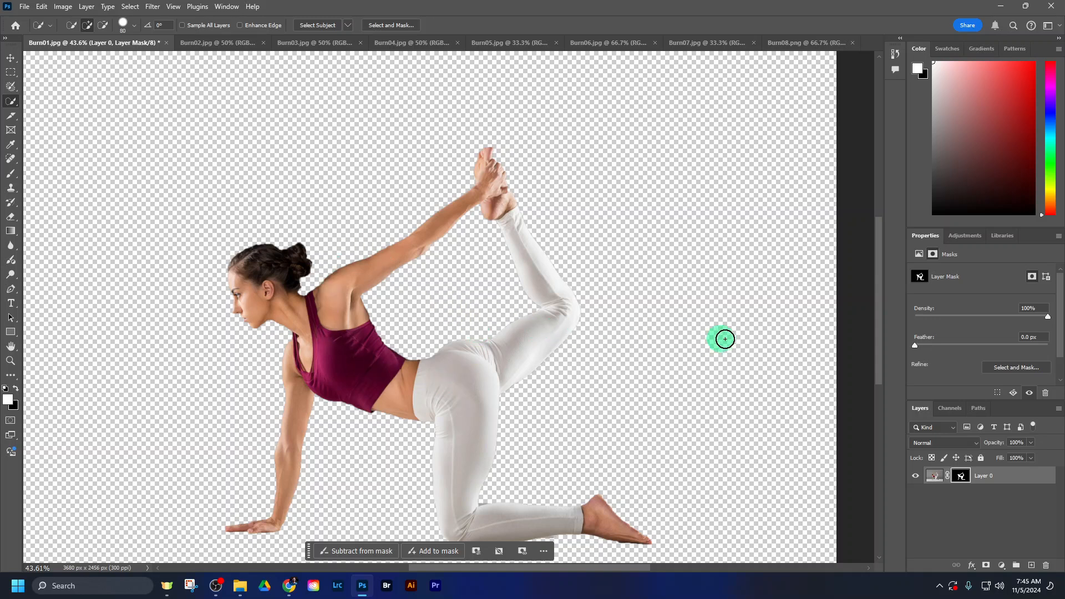
{"action": "left_click", "coordinate": [998, 369]}
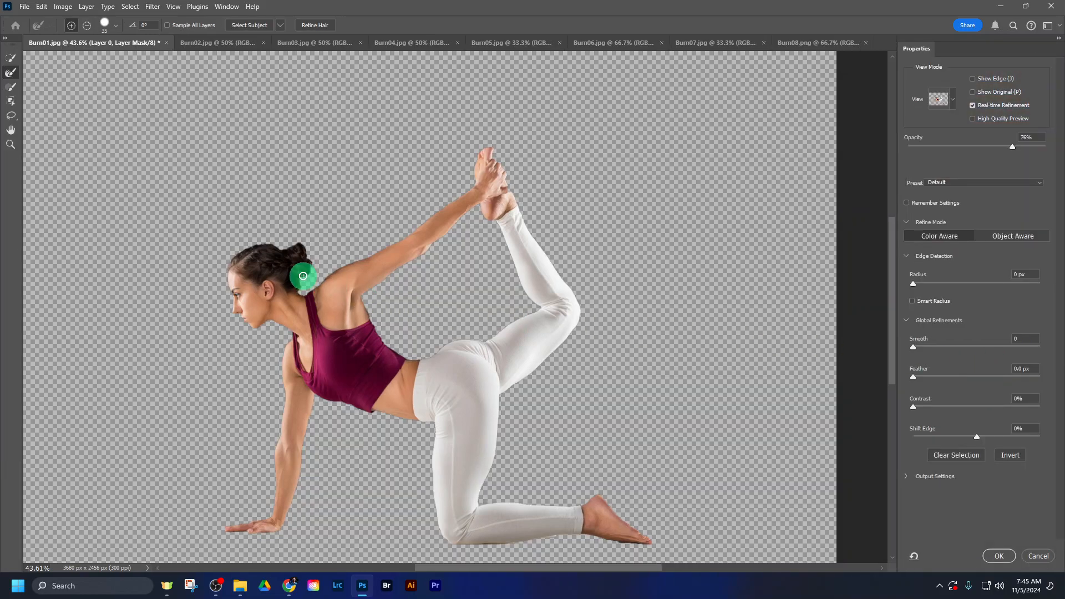
{"action": "scroll", "coordinate": [302, 275], "scroll_direction": "up", "scroll_amount": 6}
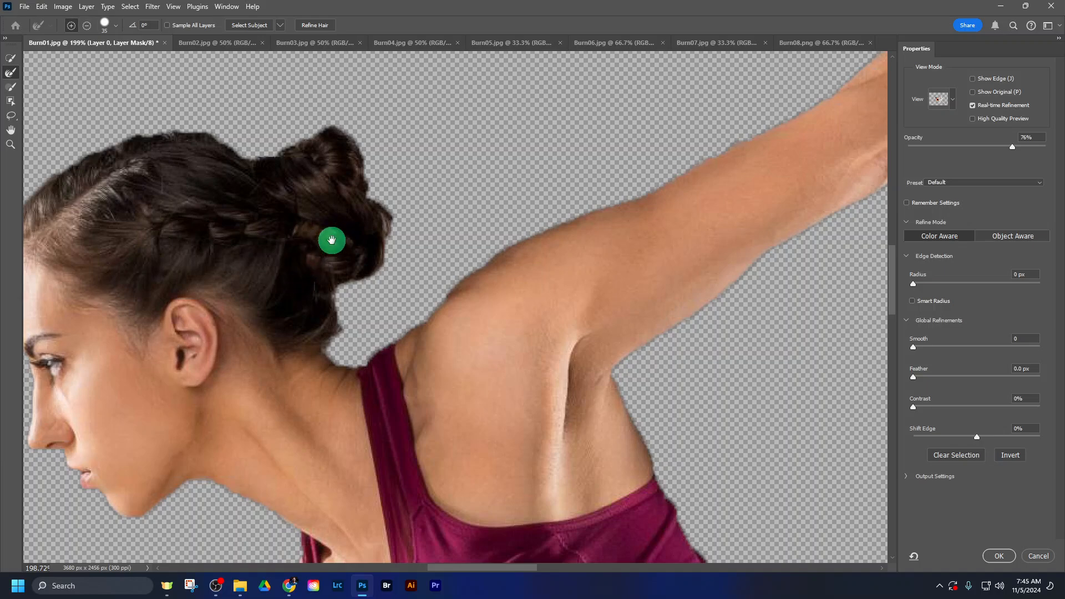
{"action": "left_click_drag", "start_coordinate": [332, 240], "coordinate": [374, 294]}
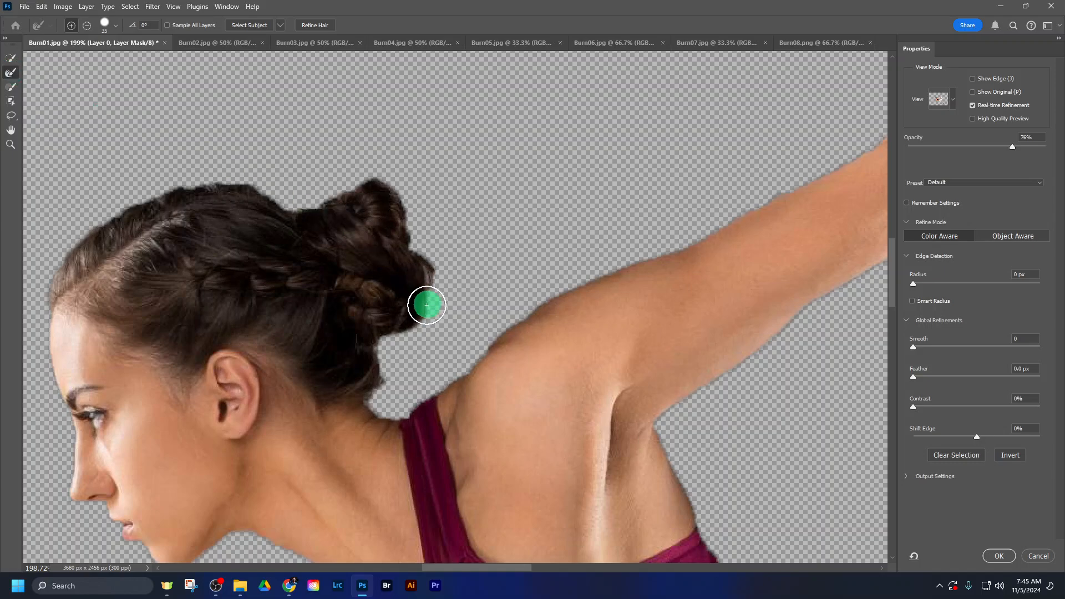
{"action": "mouse_move", "coordinate": [425, 306]}
{"action": "left_mouse_down"}
{"action": "mouse_move", "coordinate": [396, 199]}
{"action": "mouse_move", "coordinate": [362, 183]}
{"action": "mouse_move", "coordinate": [293, 204]}
{"action": "mouse_move", "coordinate": [249, 174]}
{"action": "mouse_move", "coordinate": [250, 185]}
{"action": "mouse_move", "coordinate": [209, 177]}
{"action": "mouse_move", "coordinate": [154, 187]}
{"action": "mouse_move", "coordinate": [117, 221]}
{"action": "mouse_move", "coordinate": [290, 164]}
{"action": "mouse_move", "coordinate": [230, 189]}
{"action": "mouse_move", "coordinate": [197, 251]}
{"action": "left_mouse_up"}
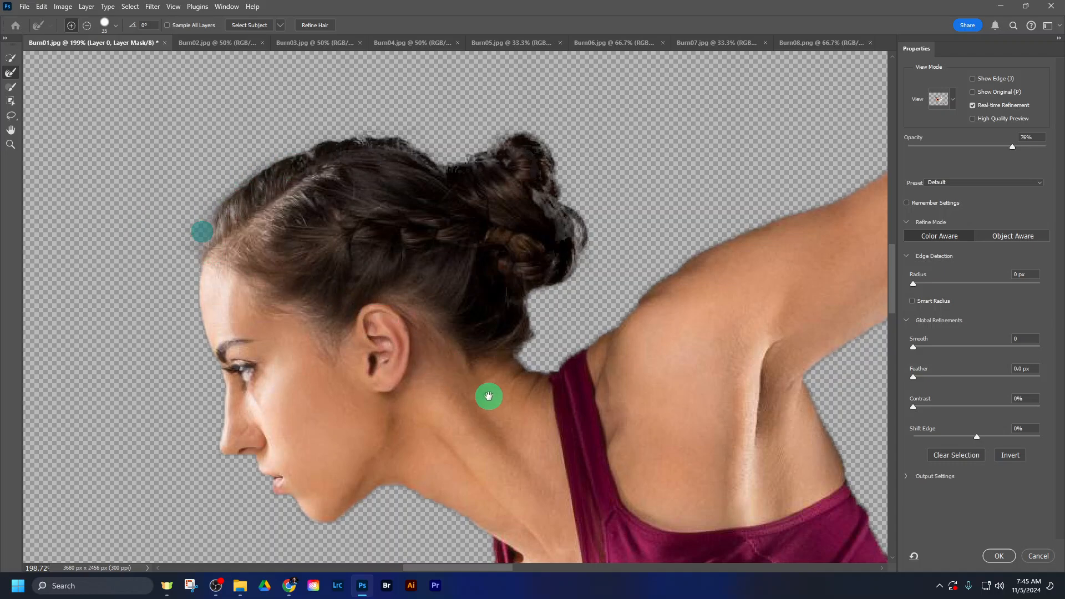
- Refine the mask edge along the underside of the woman's back foot and lower leg with the Refine Edge Brush
{"action": "left_click_drag", "start_coordinate": [488, 395], "coordinate": [478, 240]}
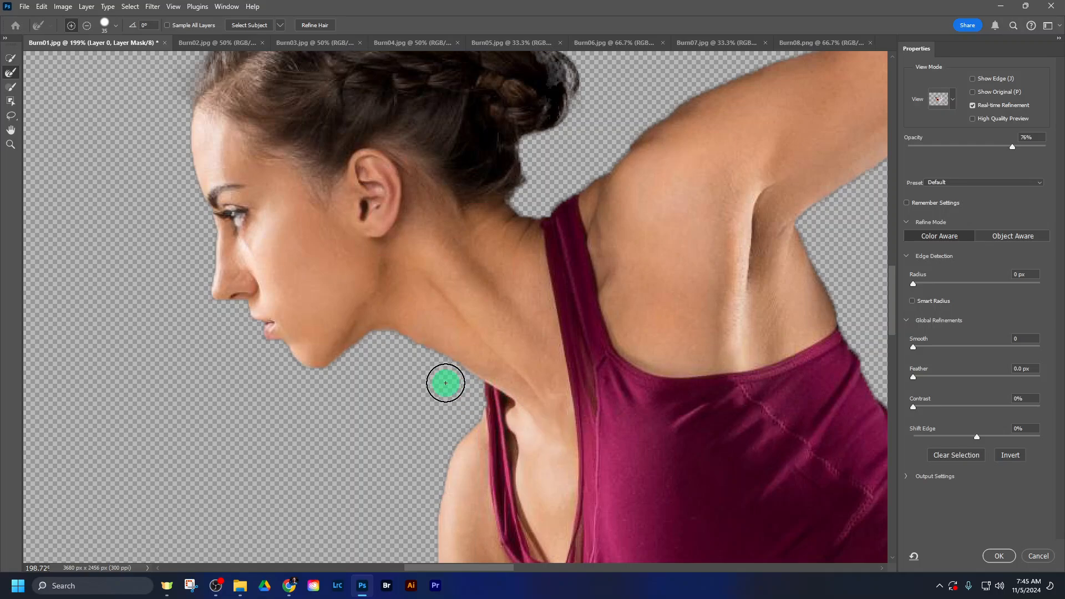
{"action": "left_click_drag", "start_coordinate": [478, 433], "coordinate": [442, 244]}
{"action": "left_click_drag", "start_coordinate": [418, 445], "coordinate": [488, 145]}
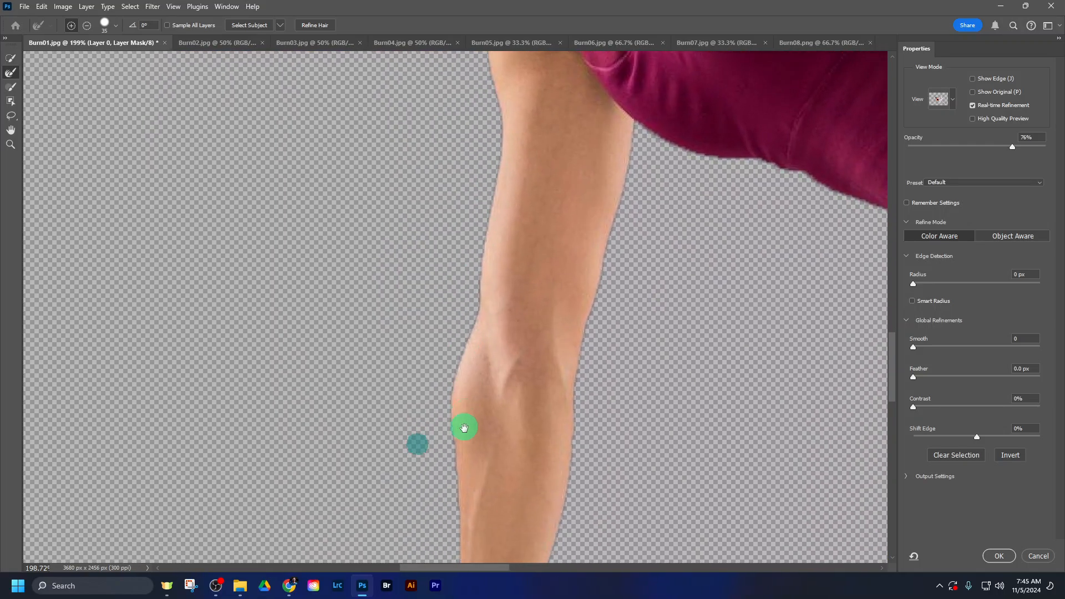
{"action": "left_click_drag", "start_coordinate": [471, 444], "coordinate": [250, 333]}
{"action": "left_click_drag", "start_coordinate": [655, 359], "coordinate": [338, 351]}
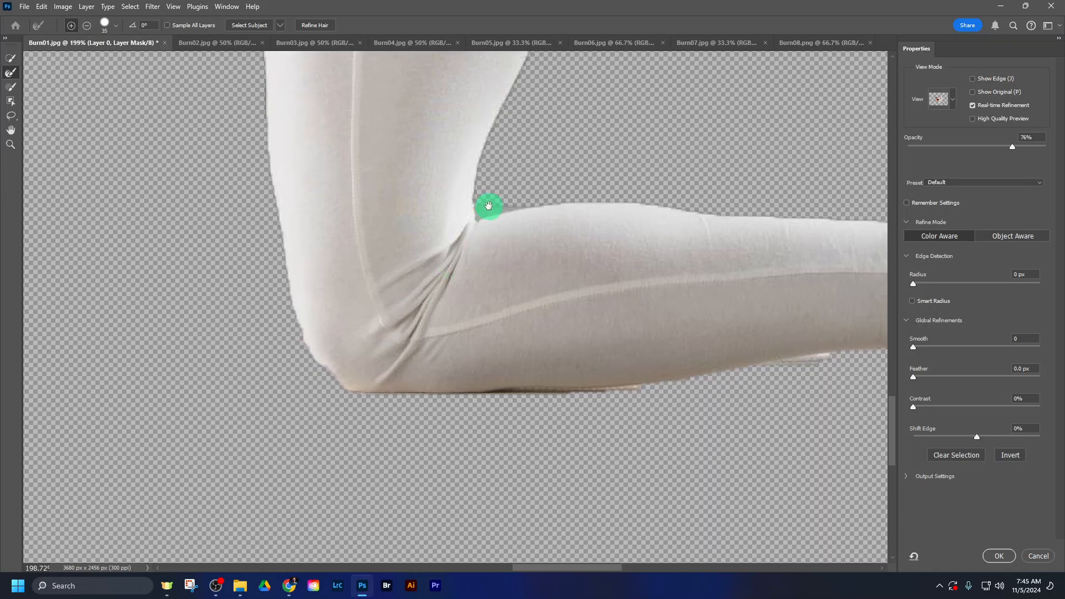
{"action": "left_click_drag", "start_coordinate": [743, 279], "coordinate": [354, 302]}
{"action": "left_click_drag", "start_coordinate": [777, 364], "coordinate": [633, 312]}
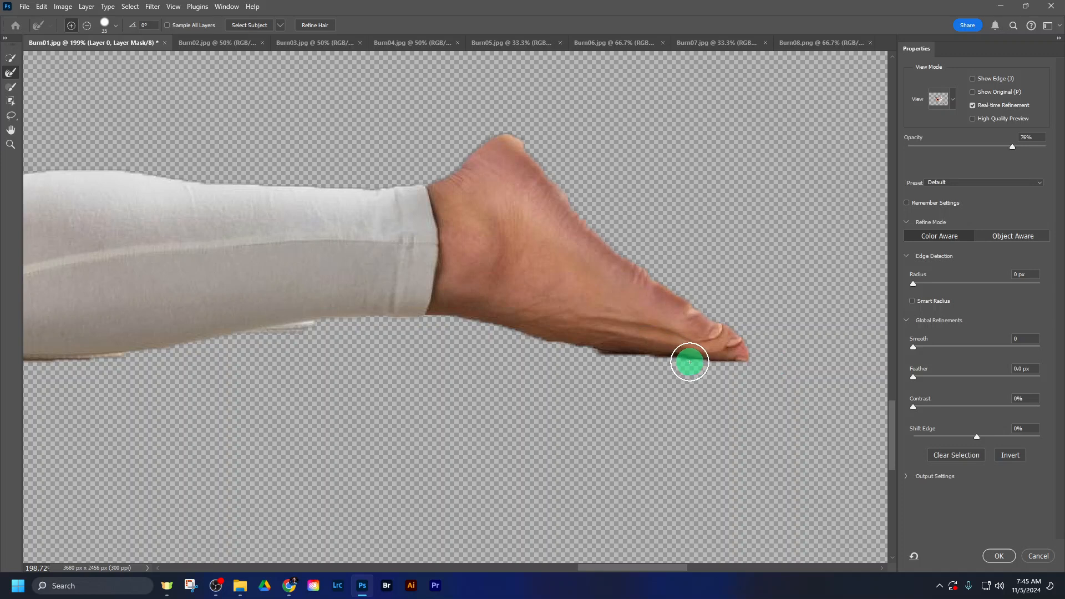
{"action": "left_click_drag", "start_coordinate": [663, 354], "coordinate": [565, 334]}
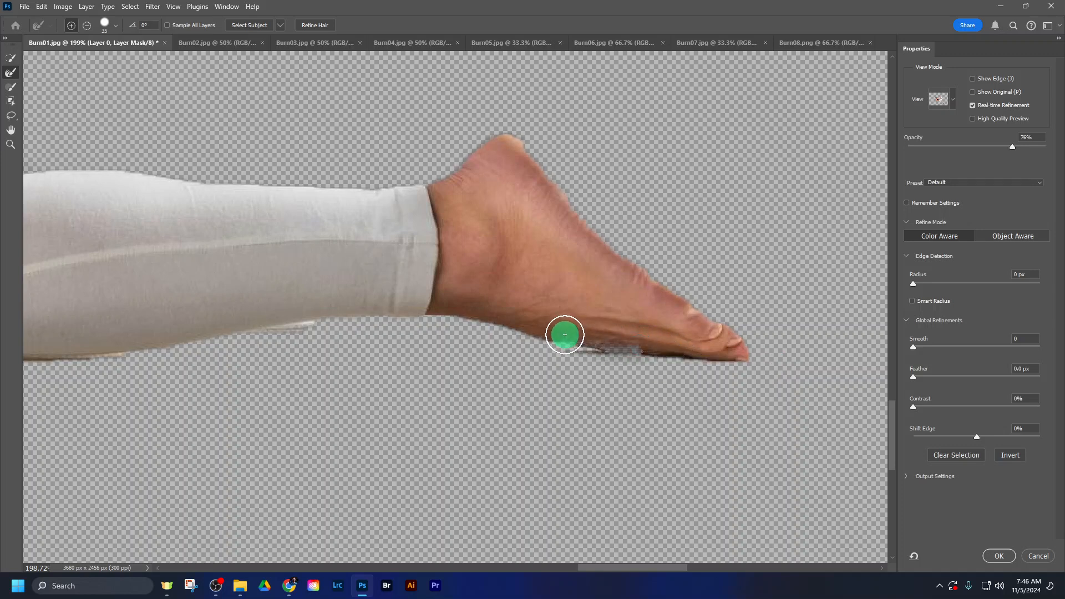
{"action": "left_click_drag", "start_coordinate": [179, 306], "coordinate": [362, 284]}
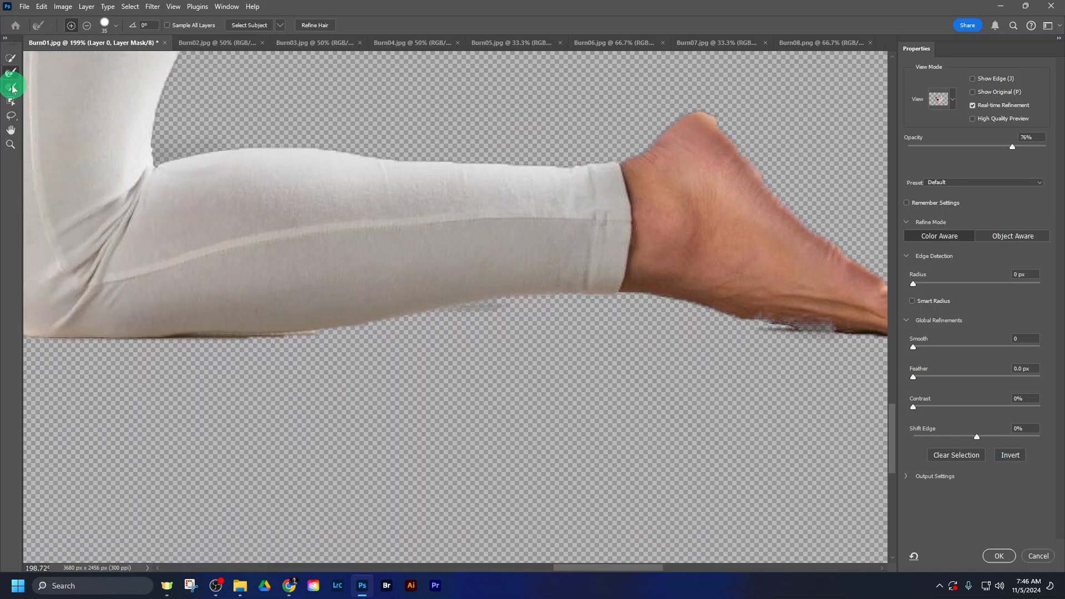
- Brush the leftover mat fragments beneath the knee, lower leg and foot out of the mask and apply the refinement
{"action": "left_click", "coordinate": [13, 87]}
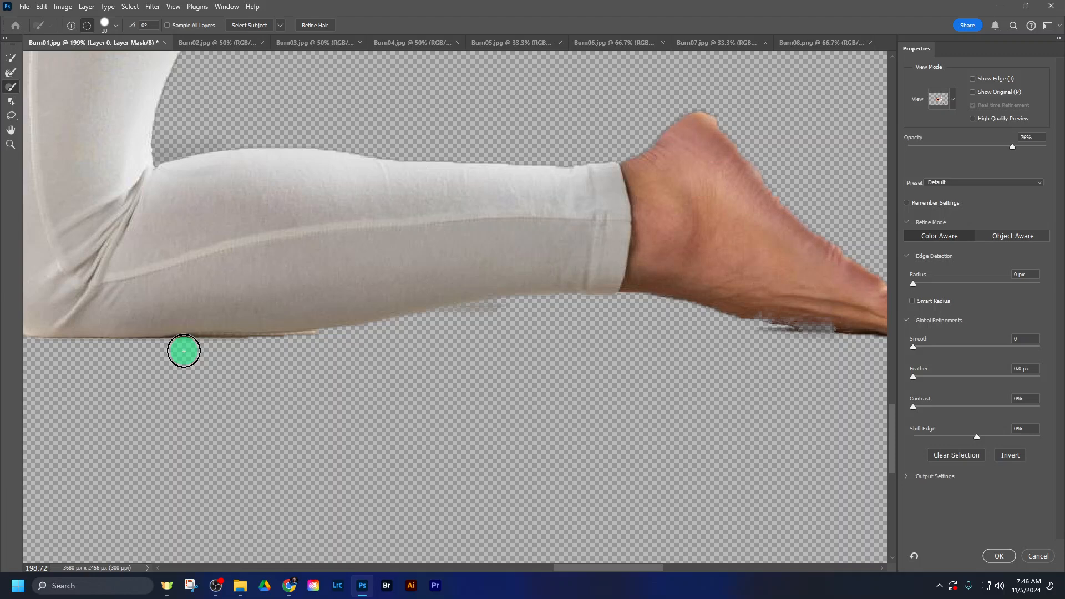
{"action": "mouse_move", "coordinate": [209, 350]}
{"action": "left_mouse_down"}
{"action": "mouse_move", "coordinate": [312, 349]}
{"action": "mouse_move", "coordinate": [500, 316]}
{"action": "mouse_move", "coordinate": [112, 357]}
{"action": "left_mouse_up"}
{"action": "left_click_drag", "start_coordinate": [766, 342], "coordinate": [854, 348]}
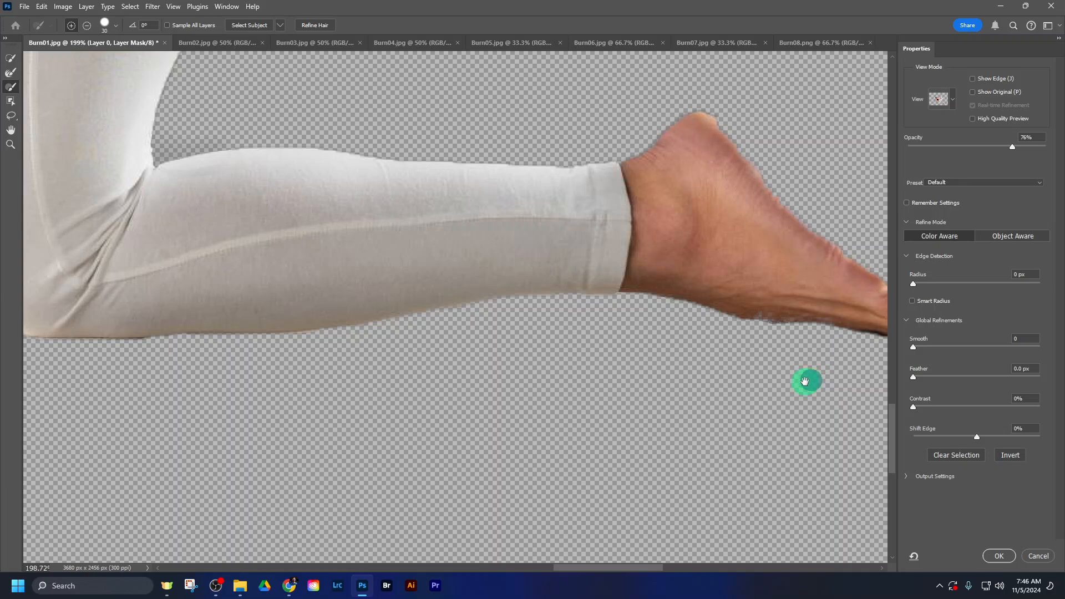
{"action": "left_click_drag", "start_coordinate": [810, 380], "coordinate": [689, 389]}
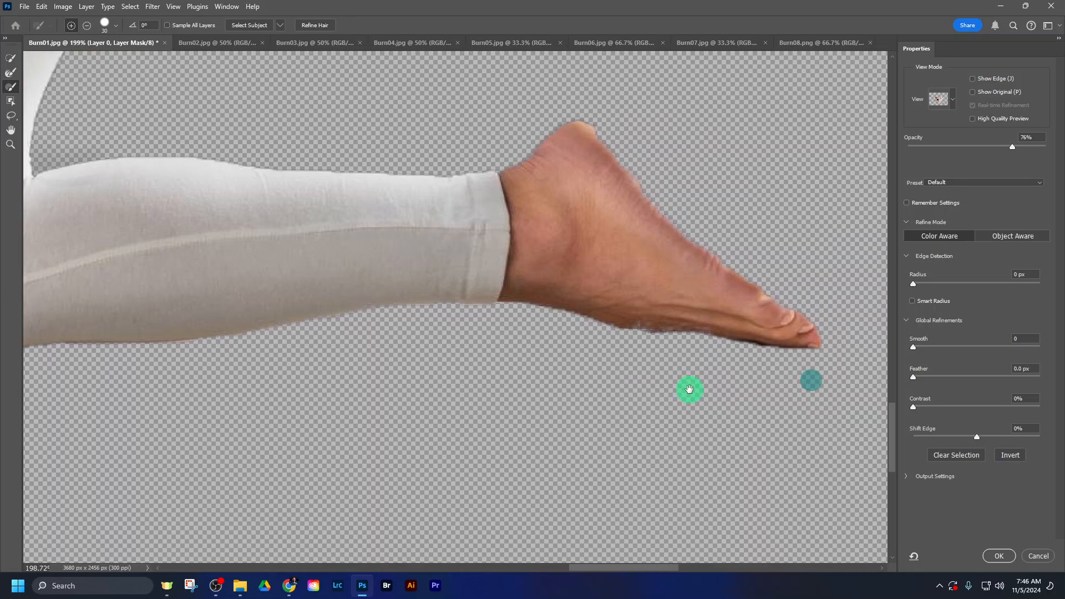
{"action": "left_click", "coordinate": [1002, 557]}
{"action": "scroll", "coordinate": [623, 383], "scroll_direction": "down", "scroll_amount": 10}
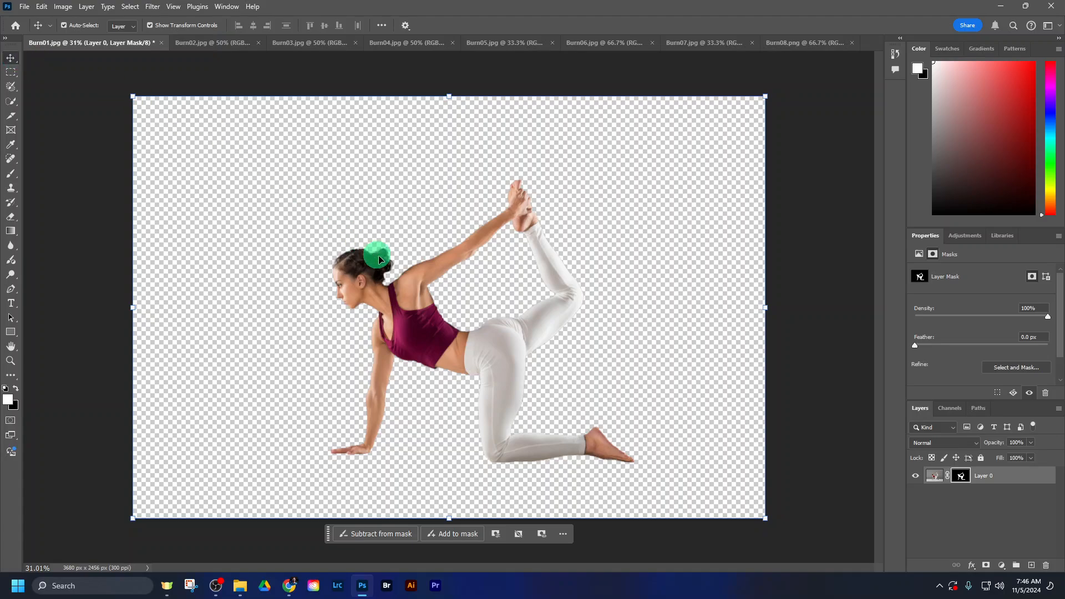
- Bring the masked woman from Burn01.jpg into Burn02.jpg as a new layer above the grass background
{"action": "left_click", "coordinate": [206, 43]}
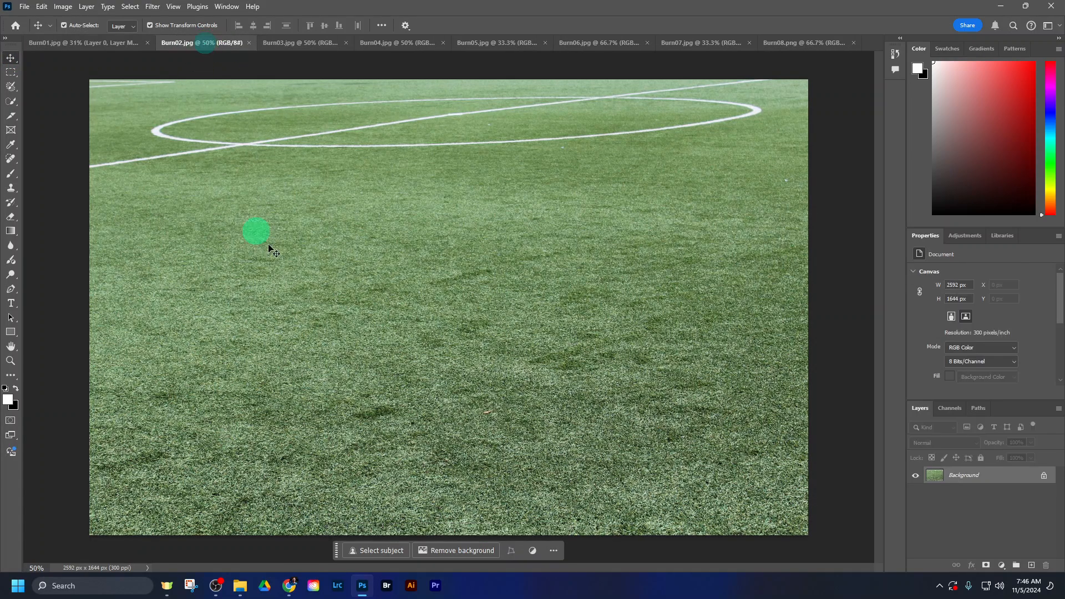
{"action": "left_click", "coordinate": [104, 49]}
{"action": "left_click_drag", "start_coordinate": [423, 308], "coordinate": [378, 239]}
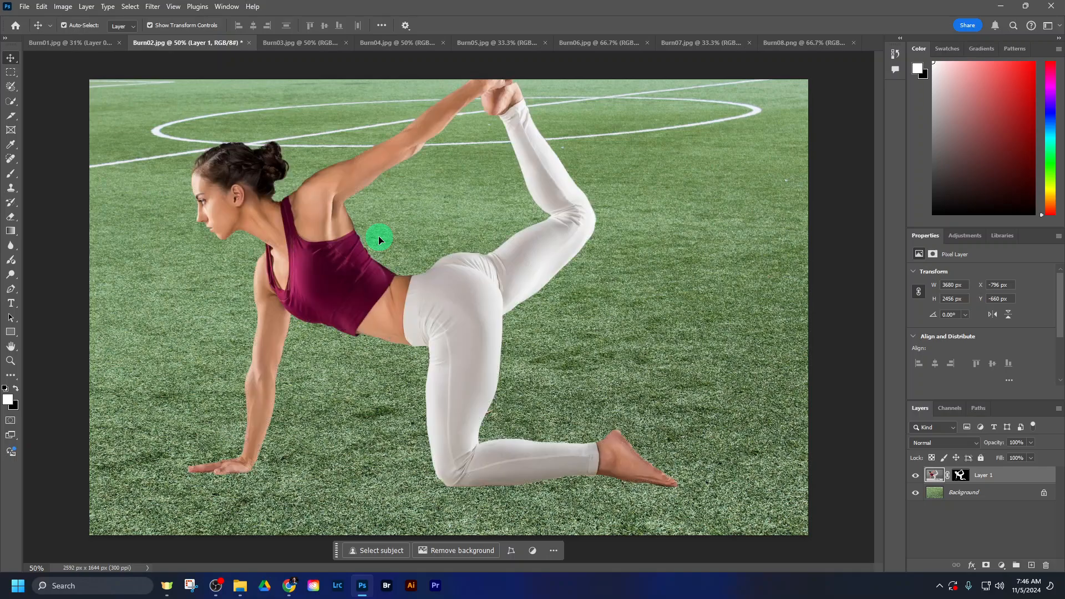
- Scale the woman's layer to about 55% and place her near the middle of the grass field
{"action": "key", "text": "ctrl+0"}
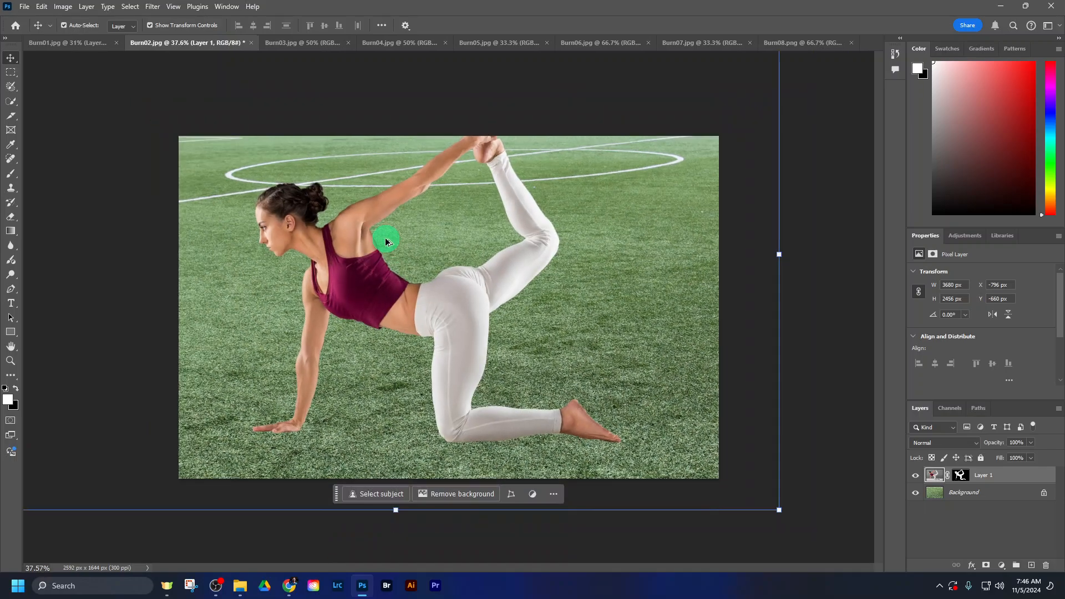
{"action": "left_click_drag", "start_coordinate": [782, 517], "coordinate": [406, 276]}
{"action": "left_click_drag", "start_coordinate": [206, 159], "coordinate": [421, 302]}
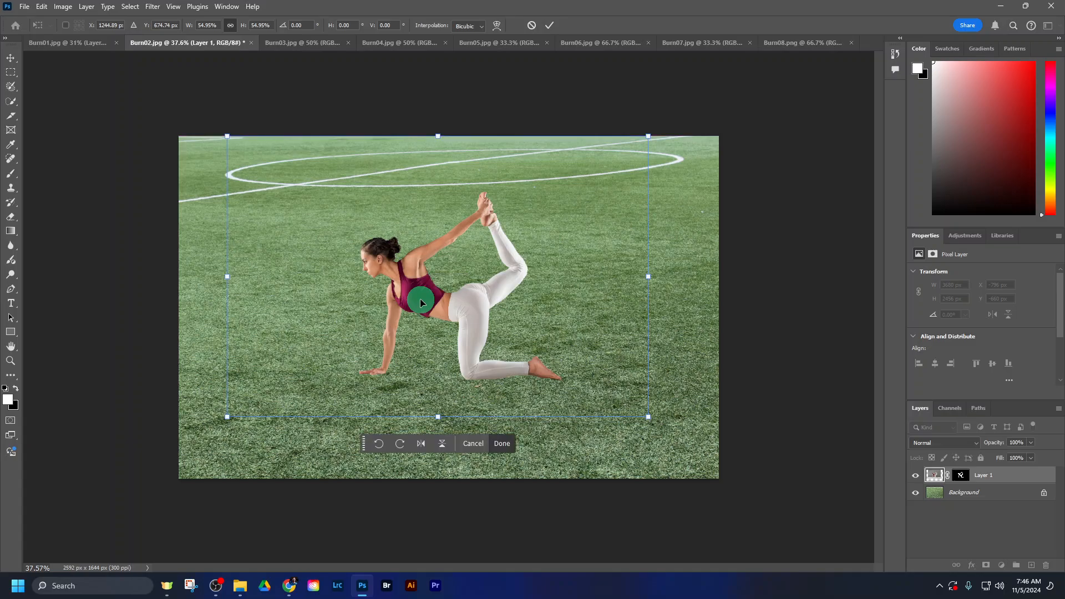
{"action": "key", "text": "ctrl+plus"}
{"action": "key", "text": "ctrl+plus"}
{"action": "key", "text": "ctrl+minus"}
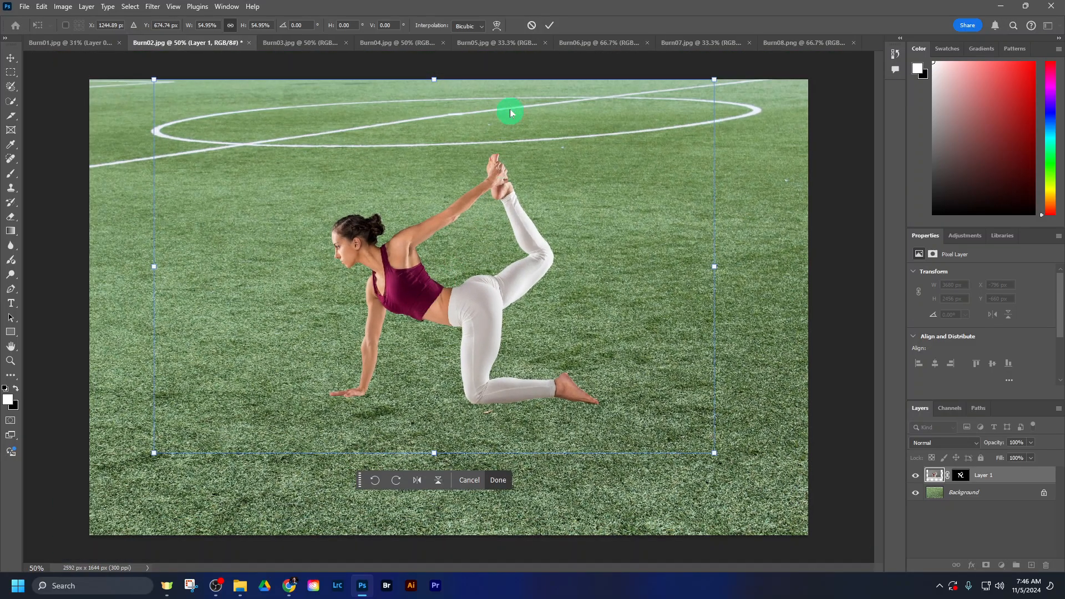
{"action": "left_click", "coordinate": [542, 27]}
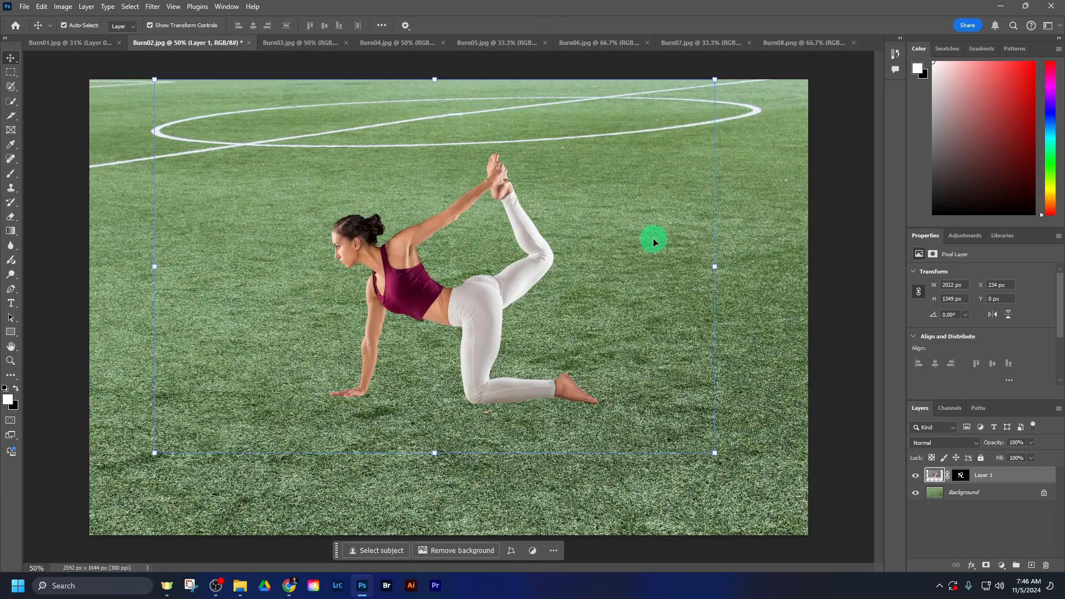
- Add a Levels adjustment layer above the woman's layer and set its white input level to 253
{"action": "left_click", "coordinate": [929, 527]}
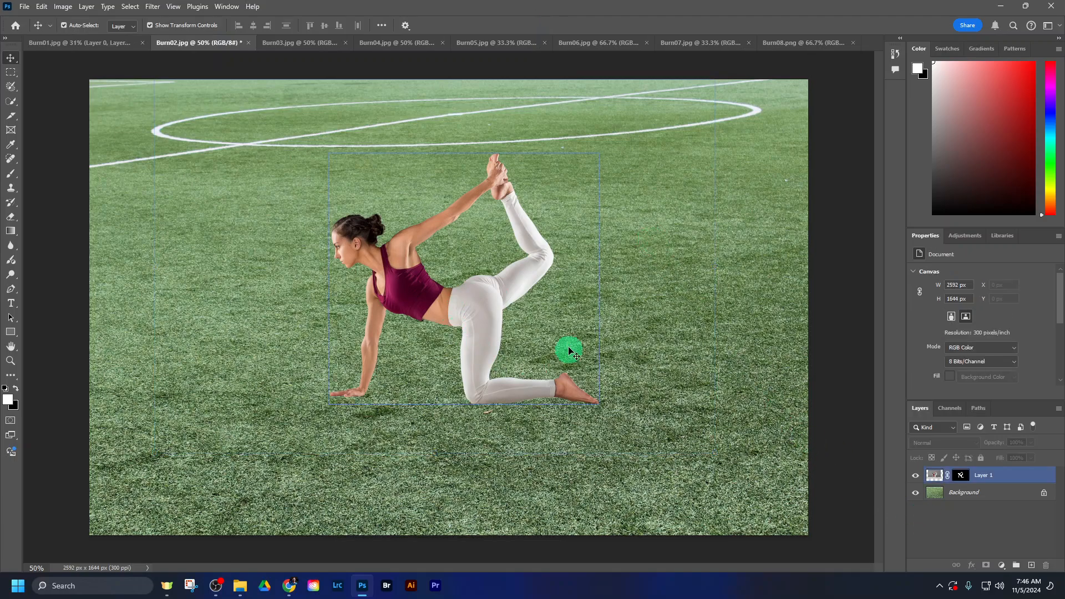
{"action": "left_click", "coordinate": [509, 374]}
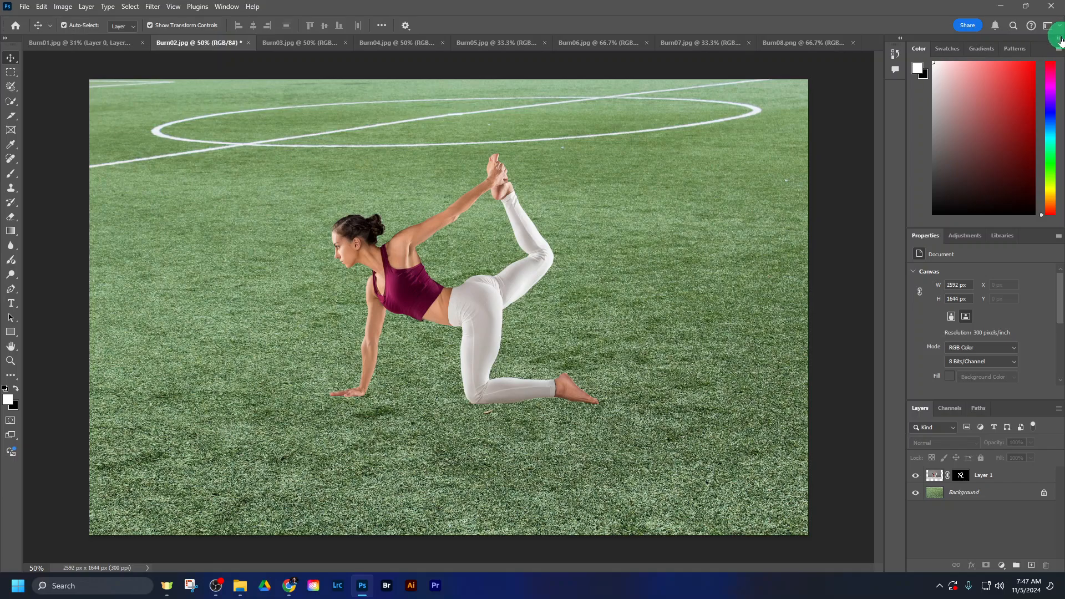
{"action": "left_click", "coordinate": [1059, 38]}
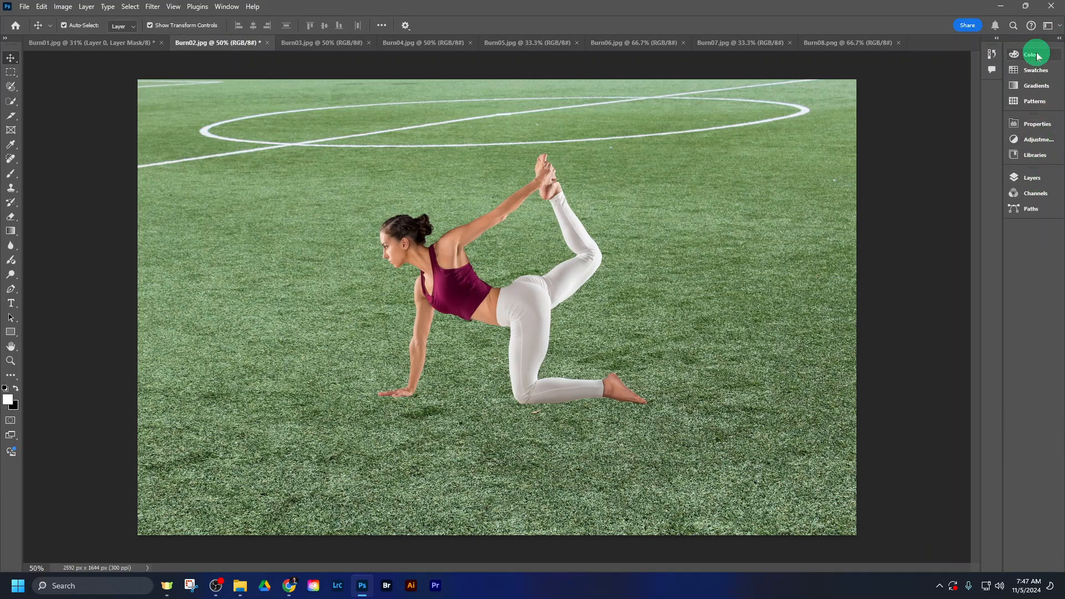
{"action": "left_click", "coordinate": [1037, 178]}
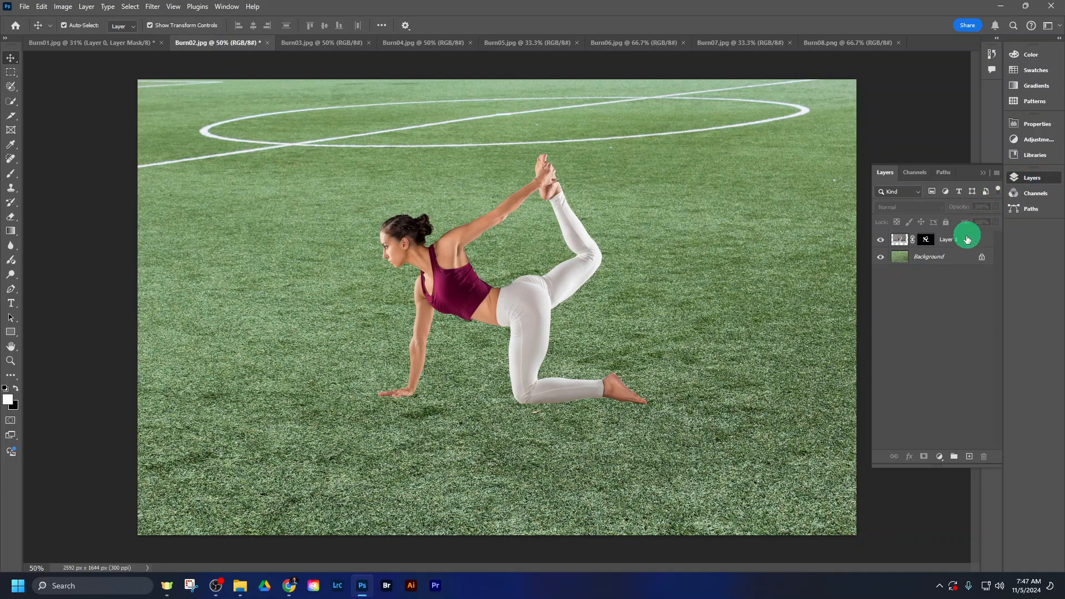
{"action": "left_click", "coordinate": [940, 457]}
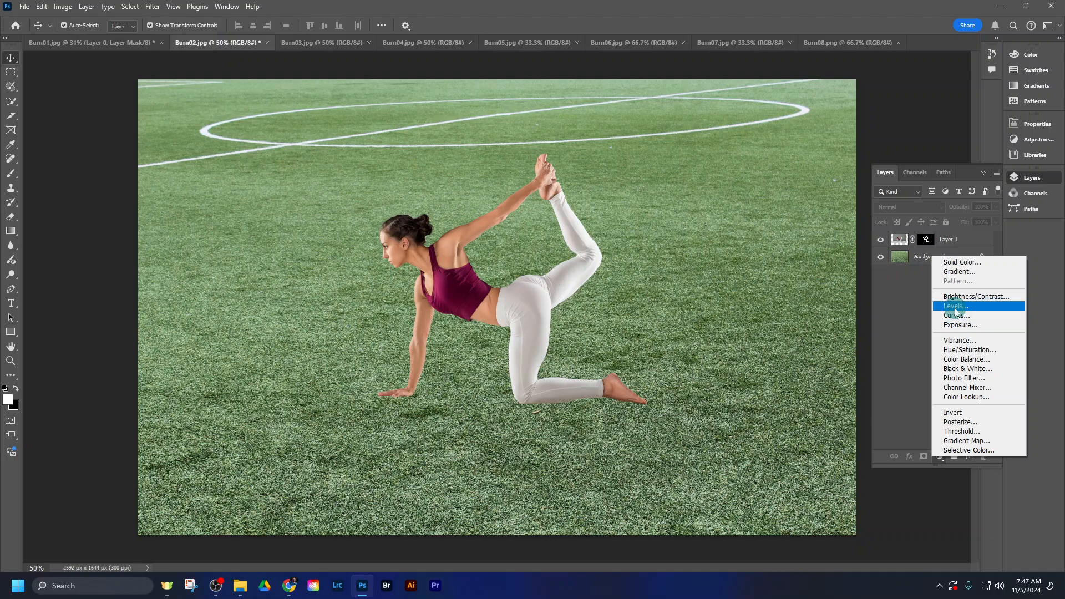
{"action": "left_click", "coordinate": [955, 307]}
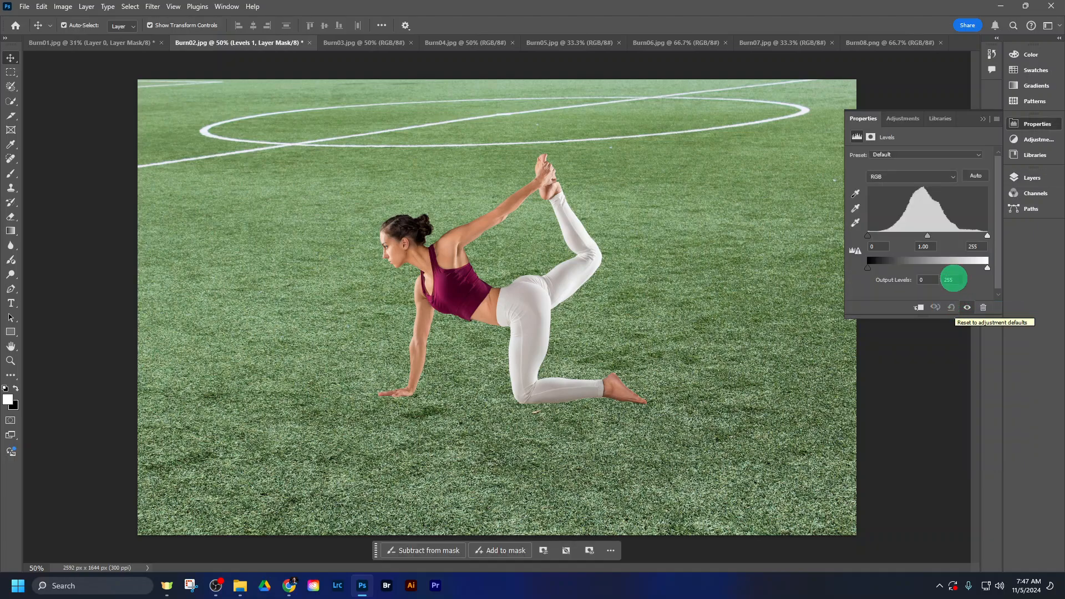
{"action": "mouse_move", "coordinate": [869, 239]}
{"action": "left_mouse_down"}
{"action": "mouse_move", "coordinate": [886, 239]}
{"action": "mouse_move", "coordinate": [860, 239]}
{"action": "left_mouse_up"}
{"action": "mouse_move", "coordinate": [989, 240]}
{"action": "left_mouse_down"}
{"action": "mouse_move", "coordinate": [956, 237]}
{"action": "mouse_move", "coordinate": [983, 238]}
{"action": "left_mouse_up"}
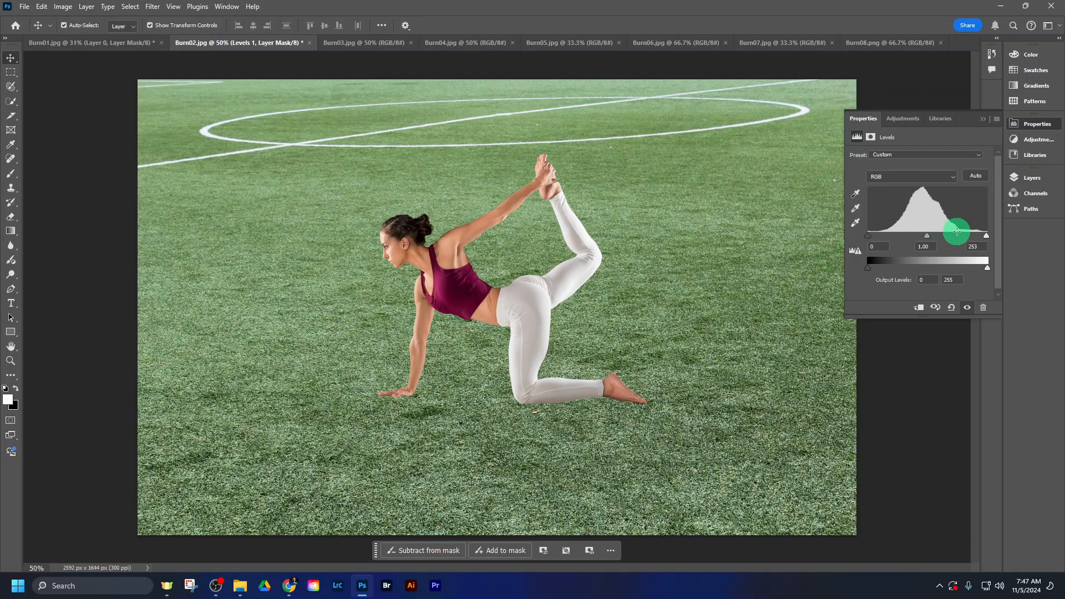
- Expand the collapsed panels so the Levels settings and the layer stack show together
{"action": "left_click", "coordinate": [1032, 177]}
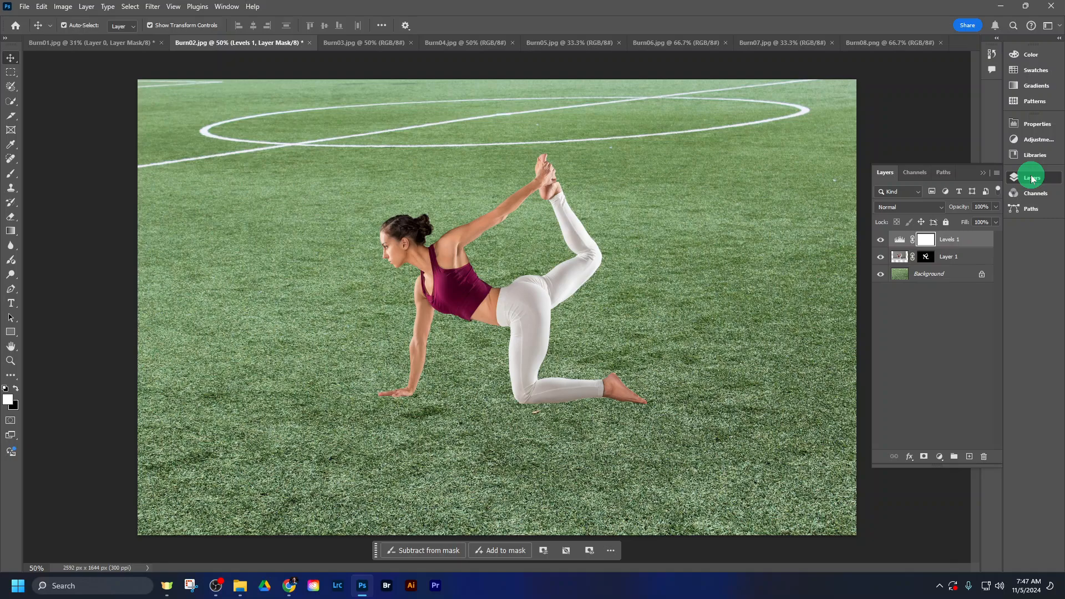
{"action": "left_click", "coordinate": [1059, 39]}
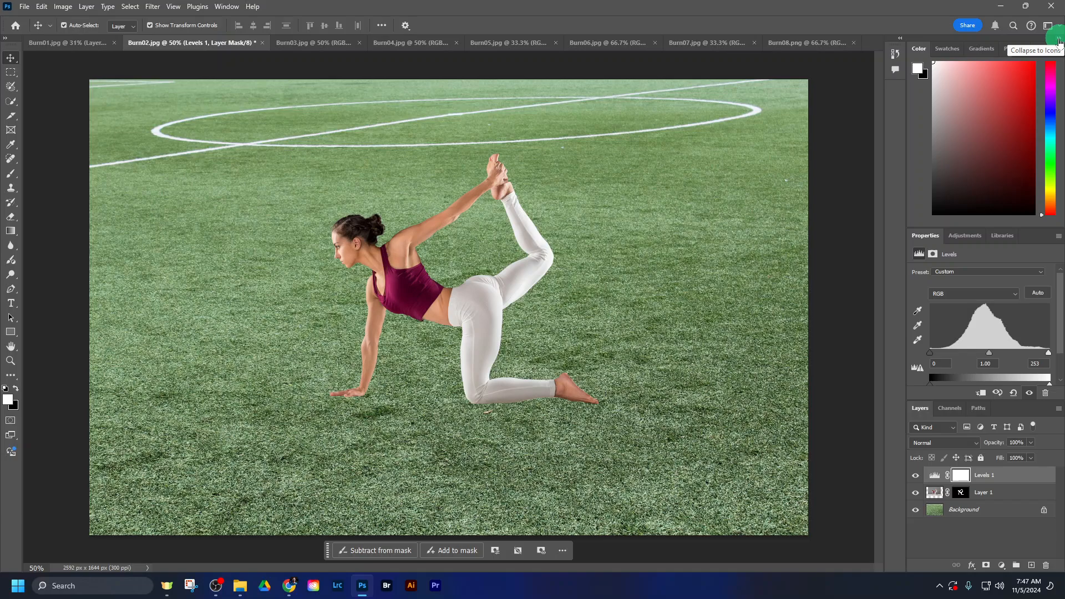
{"action": "left_click", "coordinate": [1060, 40]}
{"action": "left_click", "coordinate": [1060, 42]}
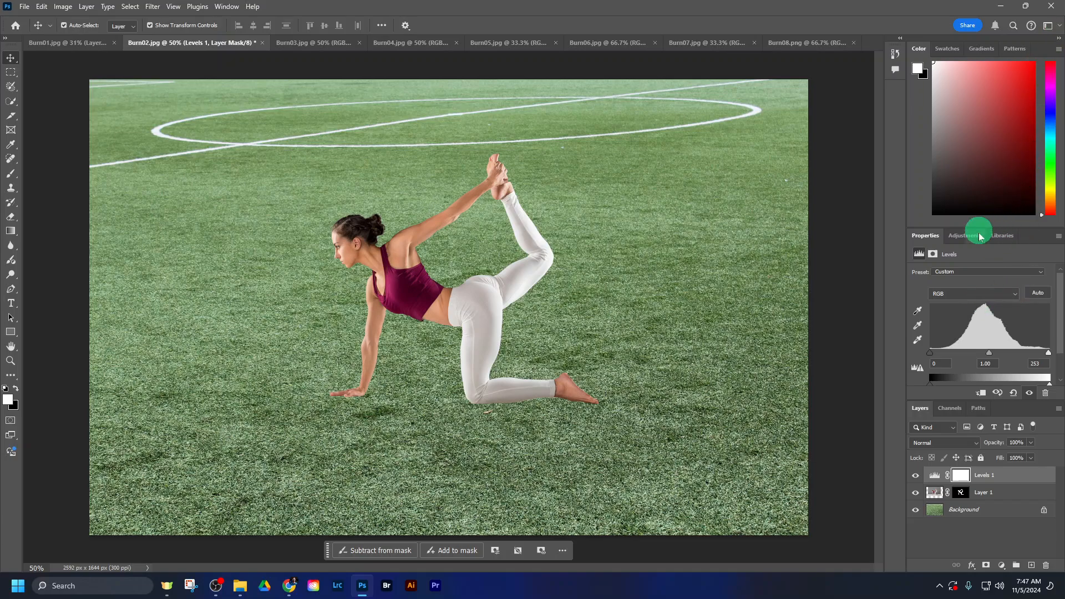
{"action": "mouse_move", "coordinate": [931, 354]}
{"action": "left_mouse_down"}
{"action": "mouse_move", "coordinate": [956, 347]}
{"action": "mouse_move", "coordinate": [925, 348]}
{"action": "left_mouse_up"}
{"action": "left_click", "coordinate": [1011, 478]}
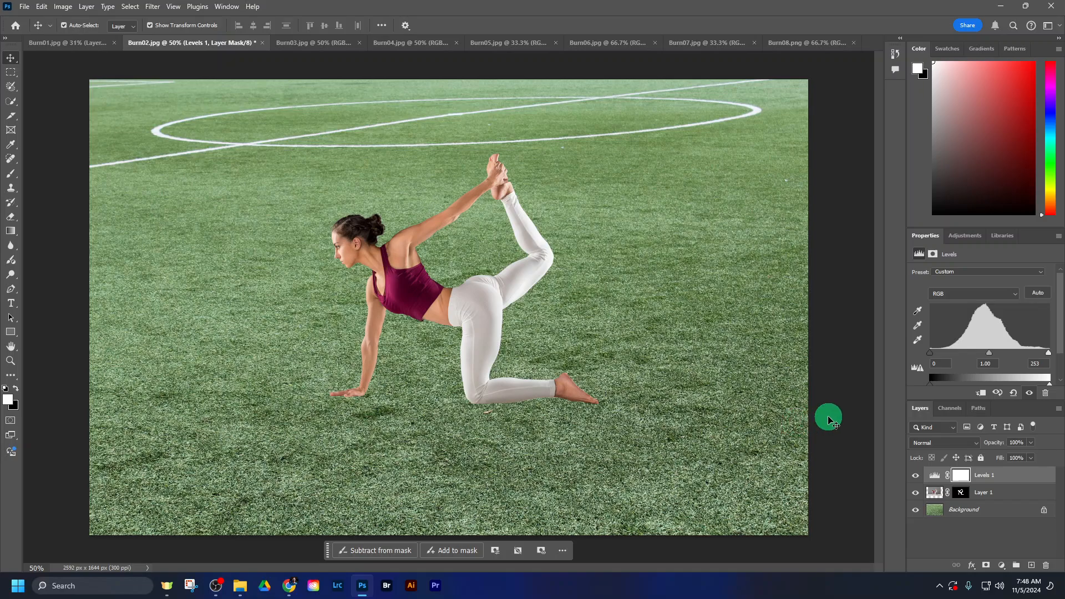
- Clip the Levels adjustment to the woman's layer so that it affects only her and not the grass
{"action": "left_click", "coordinate": [89, 8]}
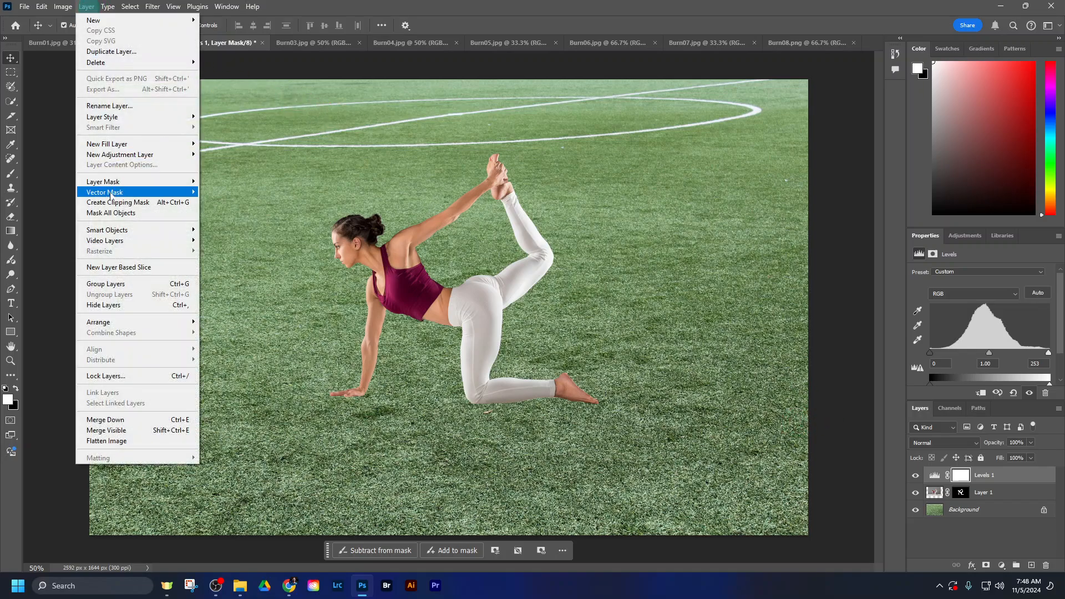
{"action": "left_click", "coordinate": [378, 12]}
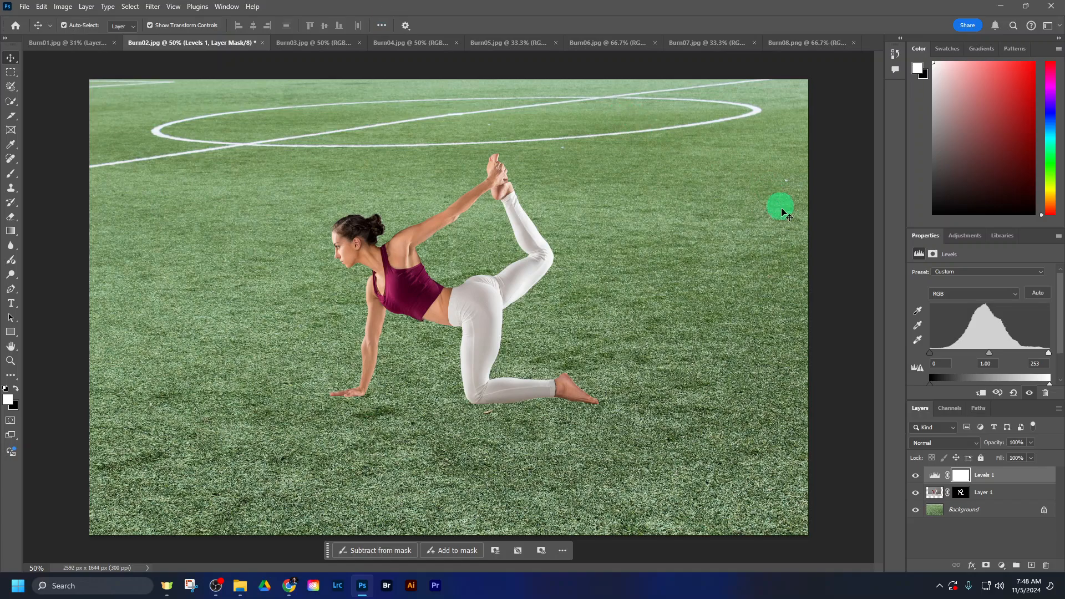
{"action": "left_click", "coordinate": [982, 396]}
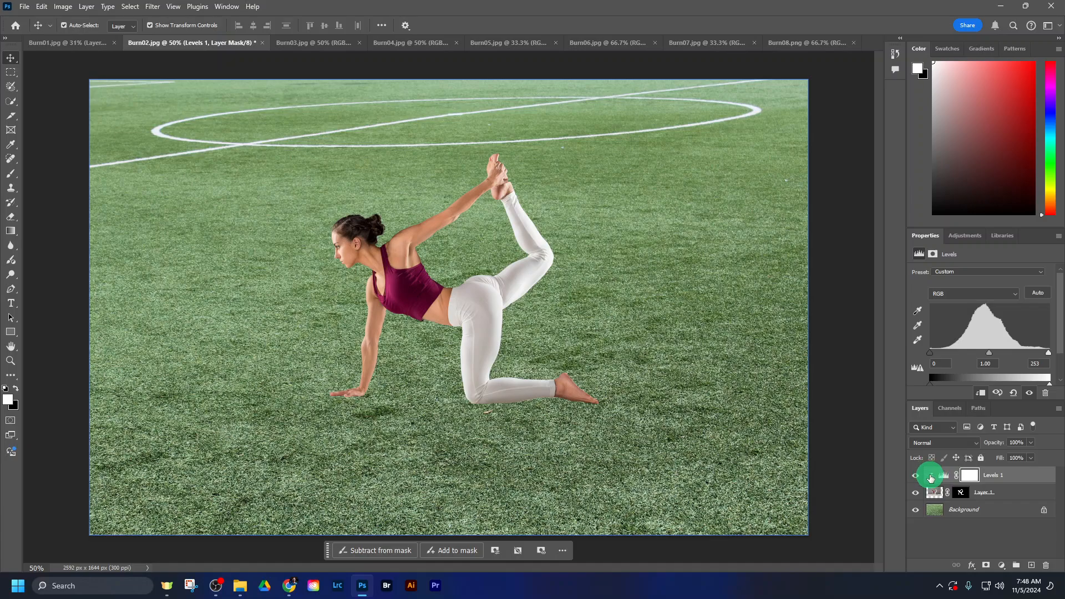
{"action": "left_click", "coordinate": [932, 494]}
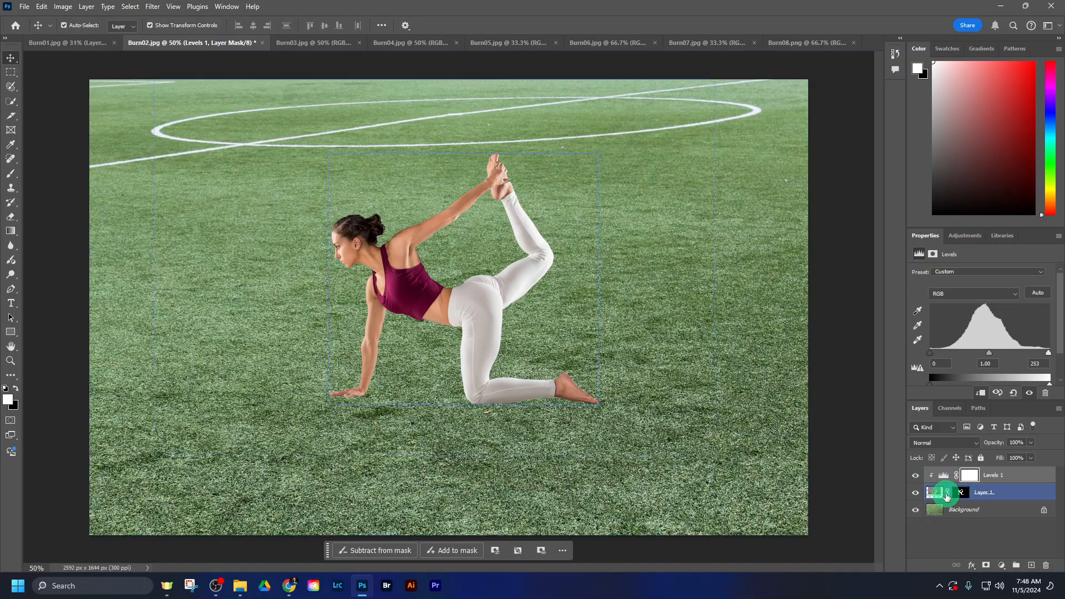
- Set the clipped Levels adjustment's black input level to 7 and its white input level to 247
{"action": "mouse_move", "coordinate": [929, 353]}
{"action": "left_mouse_down"}
{"action": "mouse_move", "coordinate": [965, 354]}
{"action": "mouse_move", "coordinate": [930, 354]}
{"action": "left_mouse_up"}
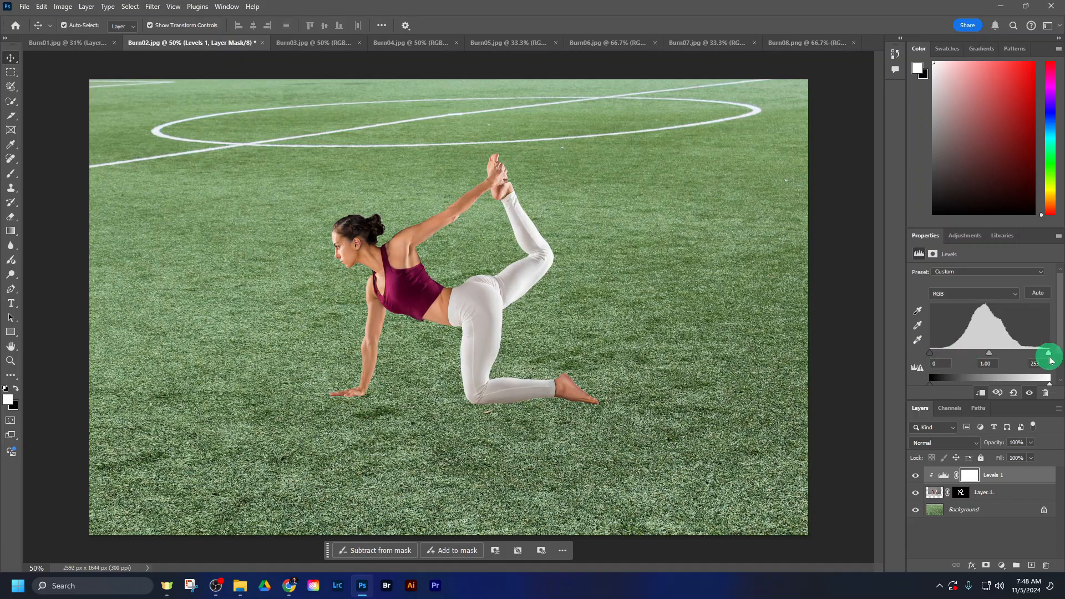
{"action": "mouse_move", "coordinate": [1049, 355]}
{"action": "left_mouse_down"}
{"action": "mouse_move", "coordinate": [1027, 353]}
{"action": "mouse_move", "coordinate": [1045, 352]}
{"action": "left_mouse_up"}
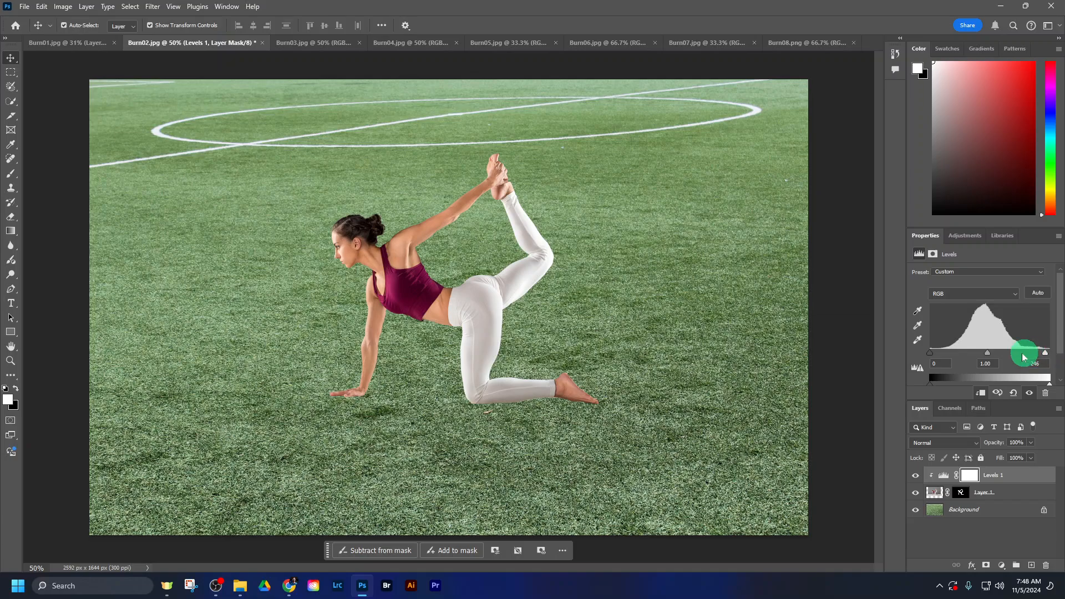
{"action": "left_click_drag", "start_coordinate": [931, 353], "coordinate": [933, 352]}
{"action": "left_click_drag", "start_coordinate": [1045, 353], "coordinate": [1039, 352]}
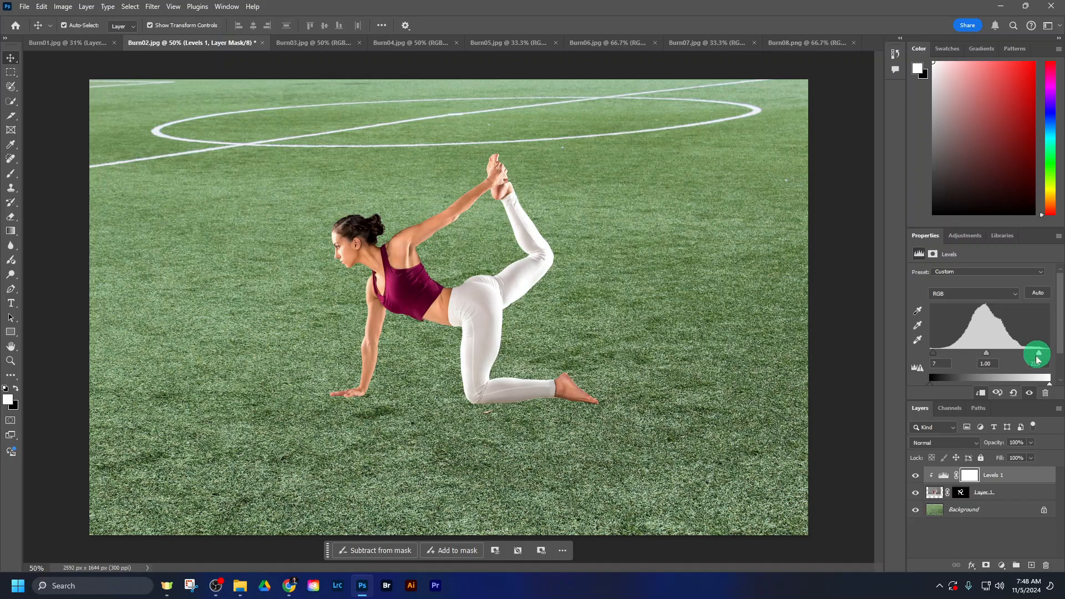
{"action": "left_click", "coordinate": [1027, 429]}
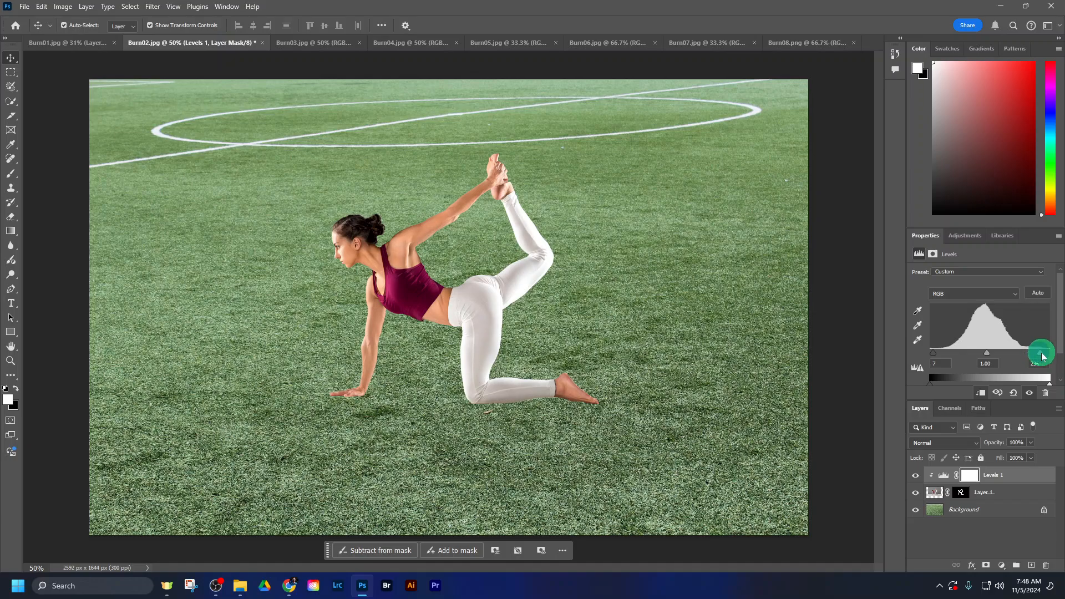
{"action": "left_click_drag", "start_coordinate": [1039, 353], "coordinate": [1048, 353]}
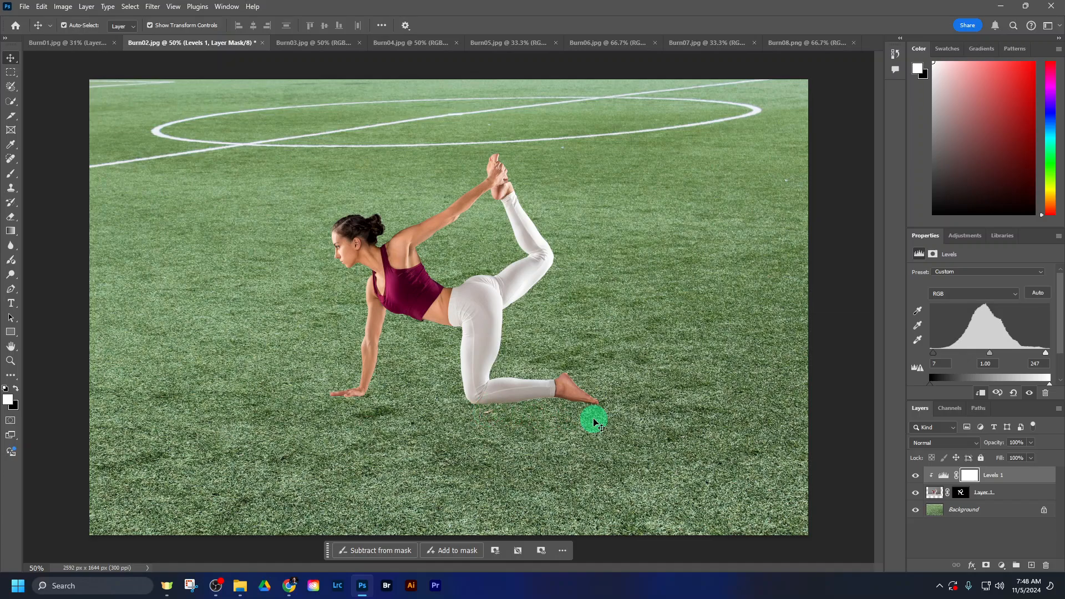
{"action": "left_click", "coordinate": [1016, 497]}
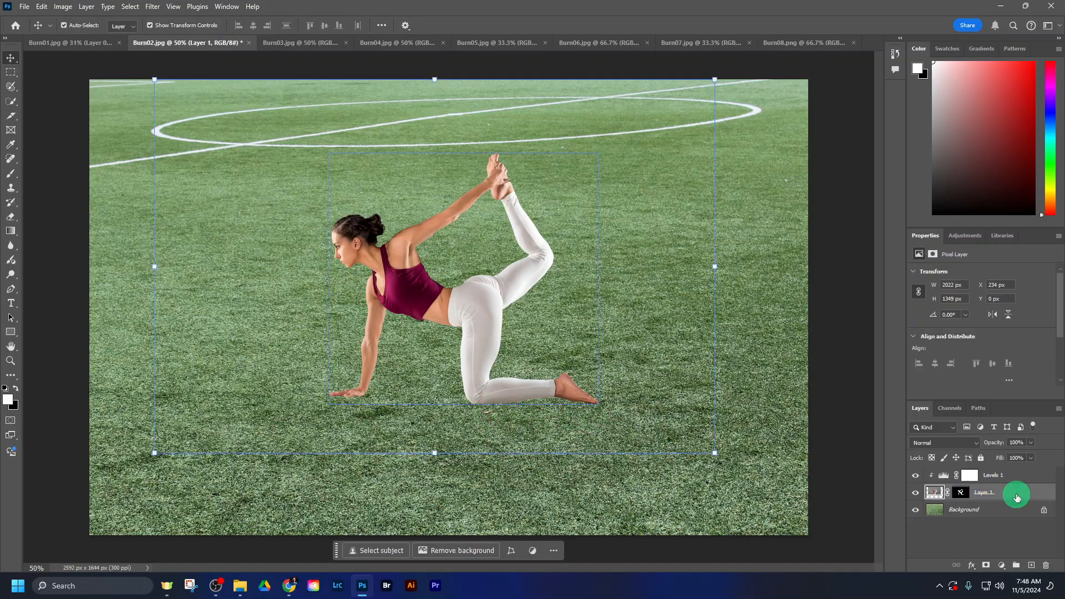
{"action": "left_click", "coordinate": [971, 567]}
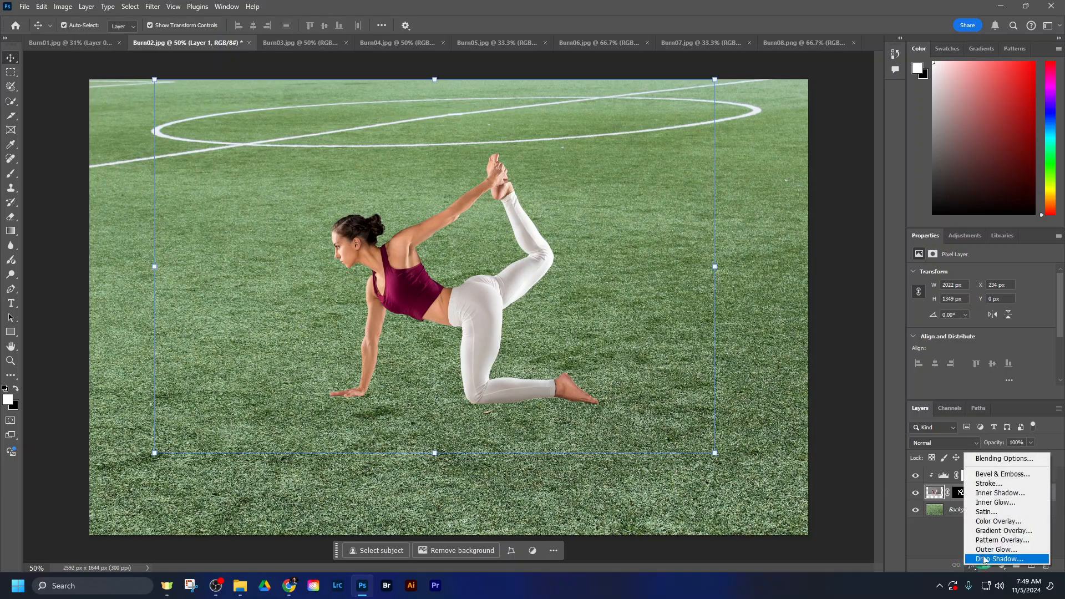
{"action": "left_click", "coordinate": [984, 560]}
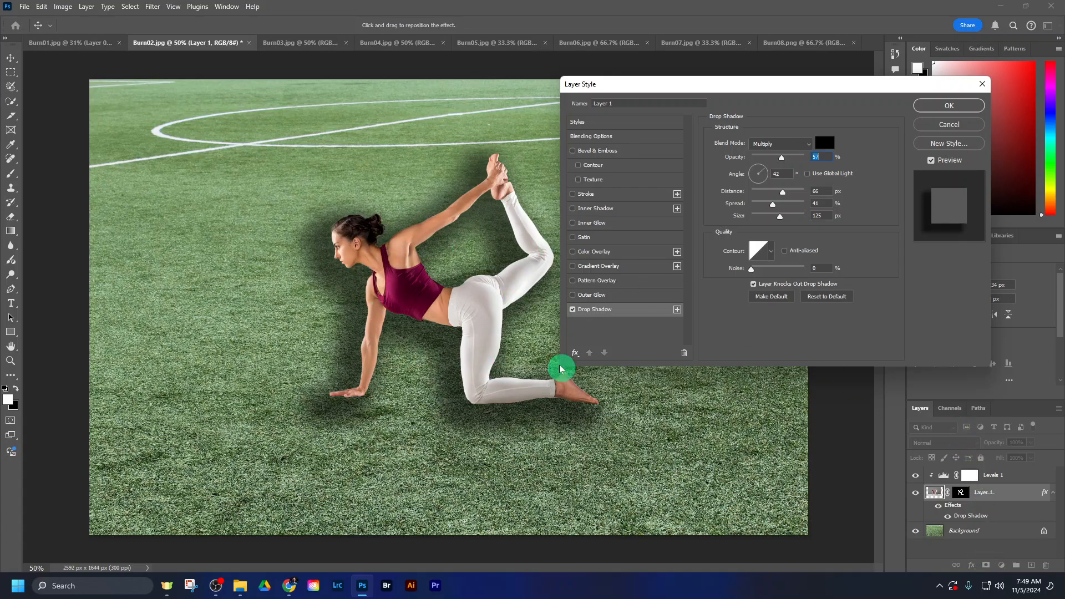
{"action": "left_click", "coordinate": [768, 216]}
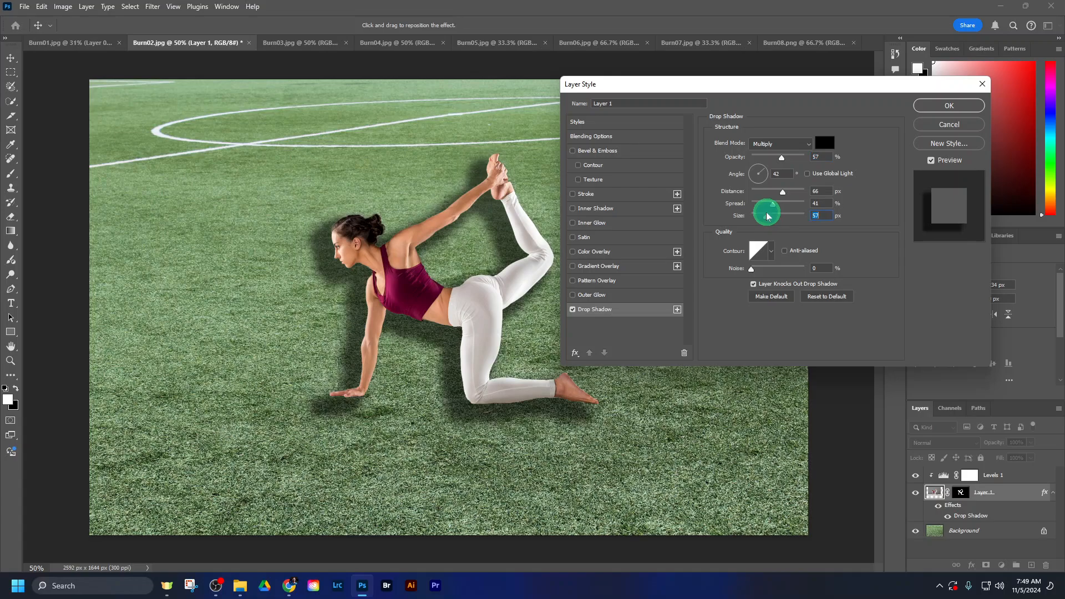
{"action": "left_click_drag", "start_coordinate": [767, 216], "coordinate": [755, 217]}
{"action": "left_click", "coordinate": [768, 191]}
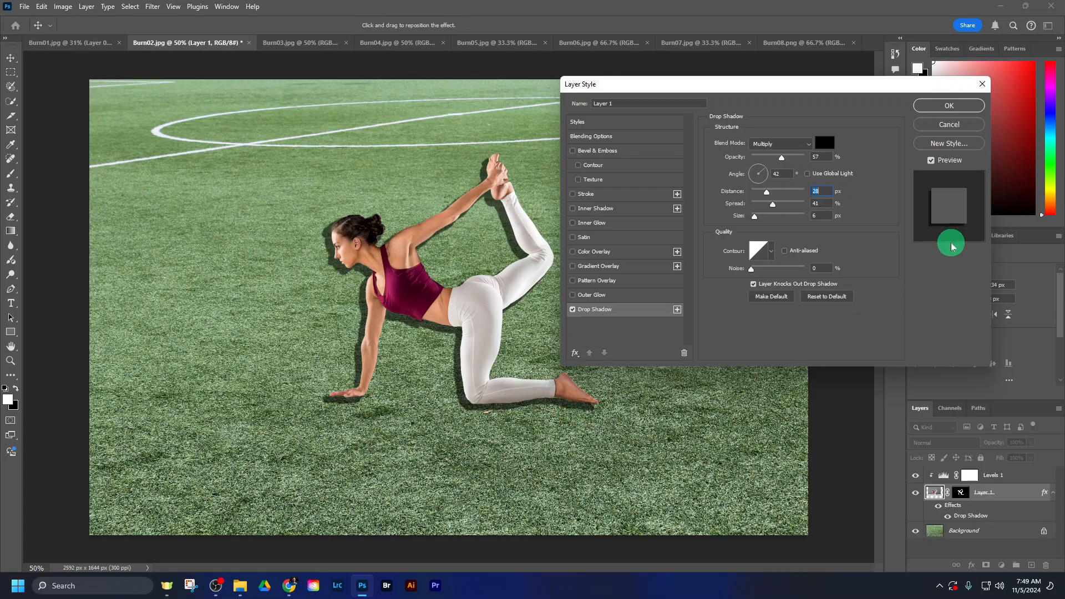
{"action": "left_click", "coordinate": [962, 127]}
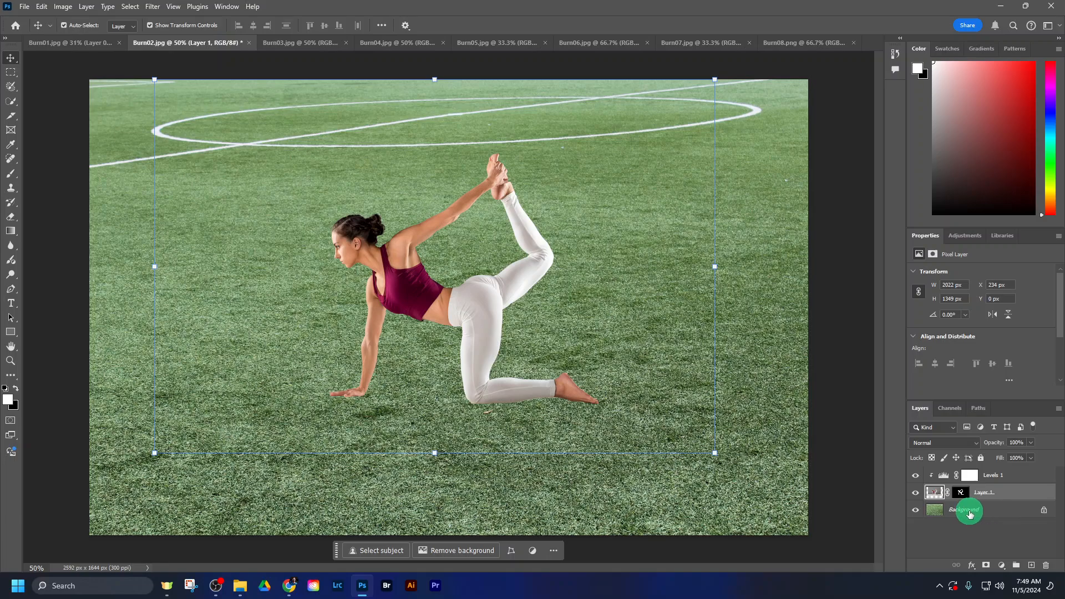
- Duplicate the grass Background layer so shadows can be burned into a copy
{"action": "left_click", "coordinate": [993, 516]}
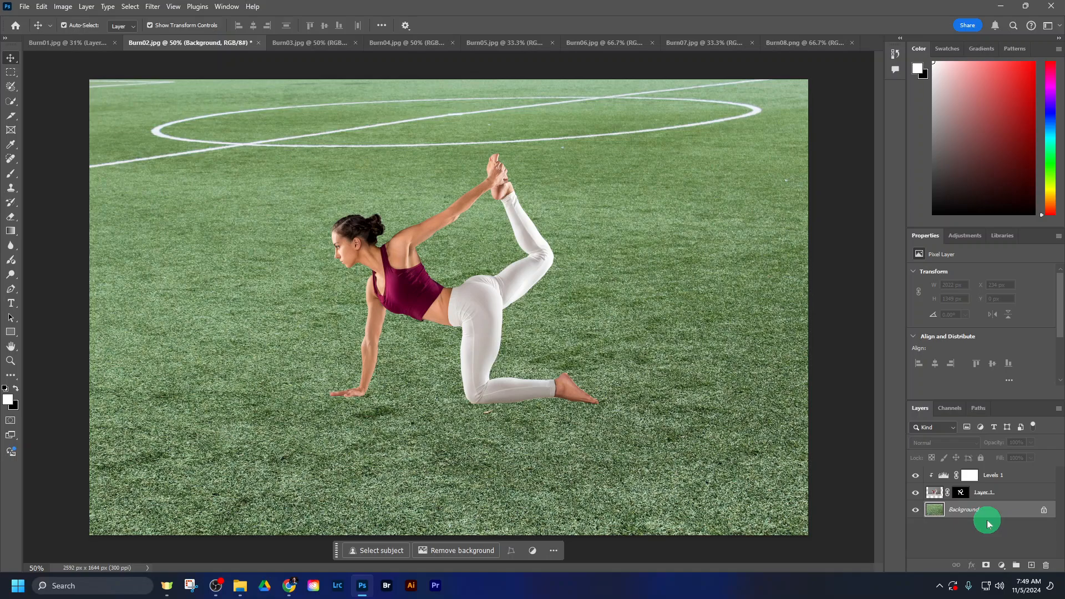
{"action": "key", "text": "ctrl+j"}
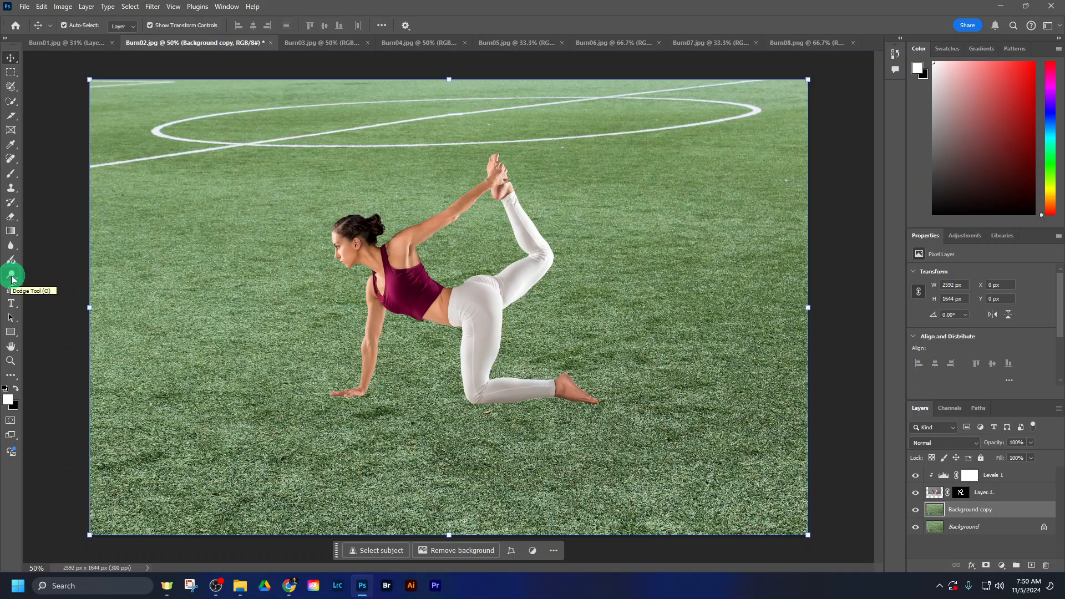
- Activate the Burn Tool and set it up as a soft 200 px brush with 0% hardness
{"action": "left_click", "coordinate": [11, 277]}
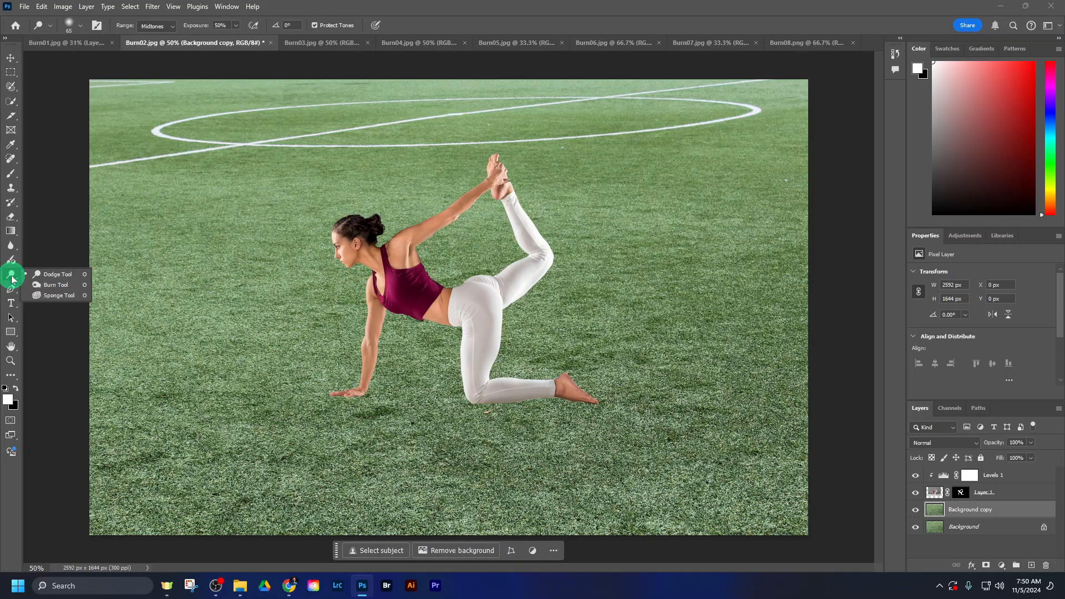
{"action": "left_click", "coordinate": [57, 285]}
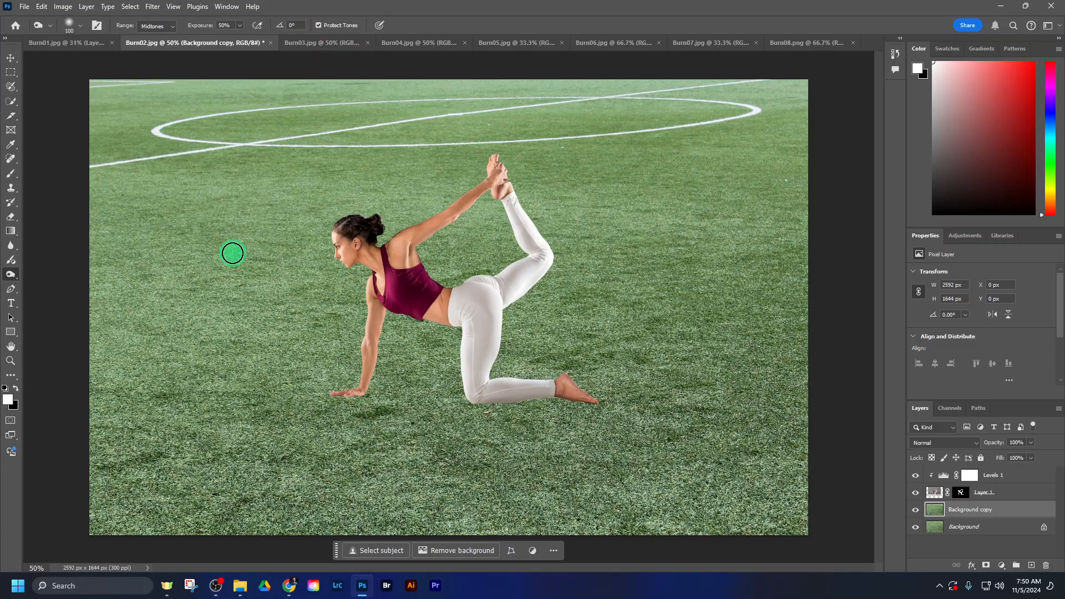
{"action": "key", "text": "bracketright"}
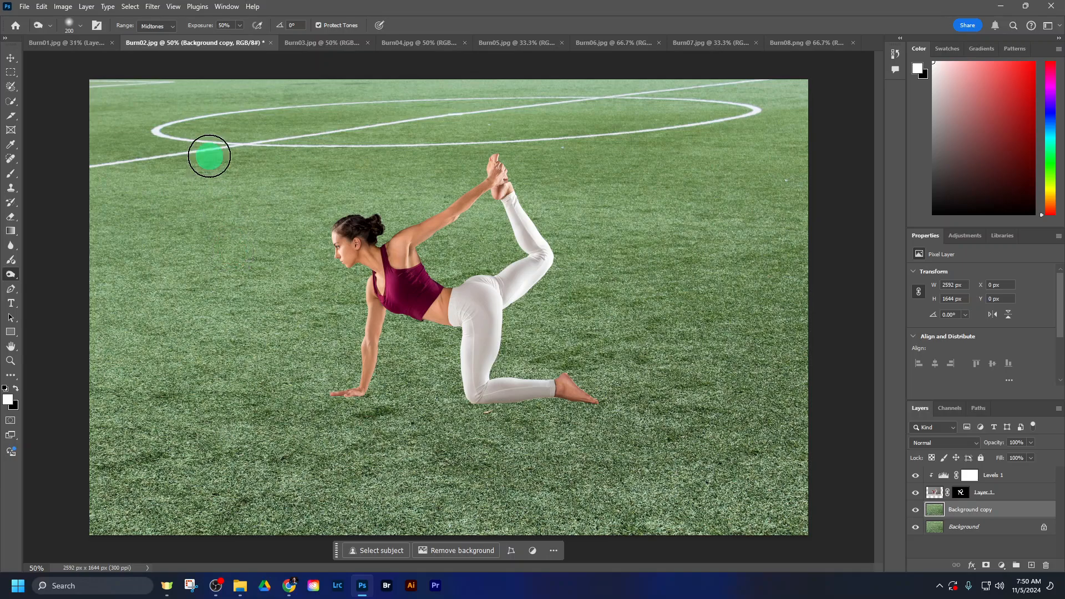
{"action": "left_click", "coordinate": [81, 26]}
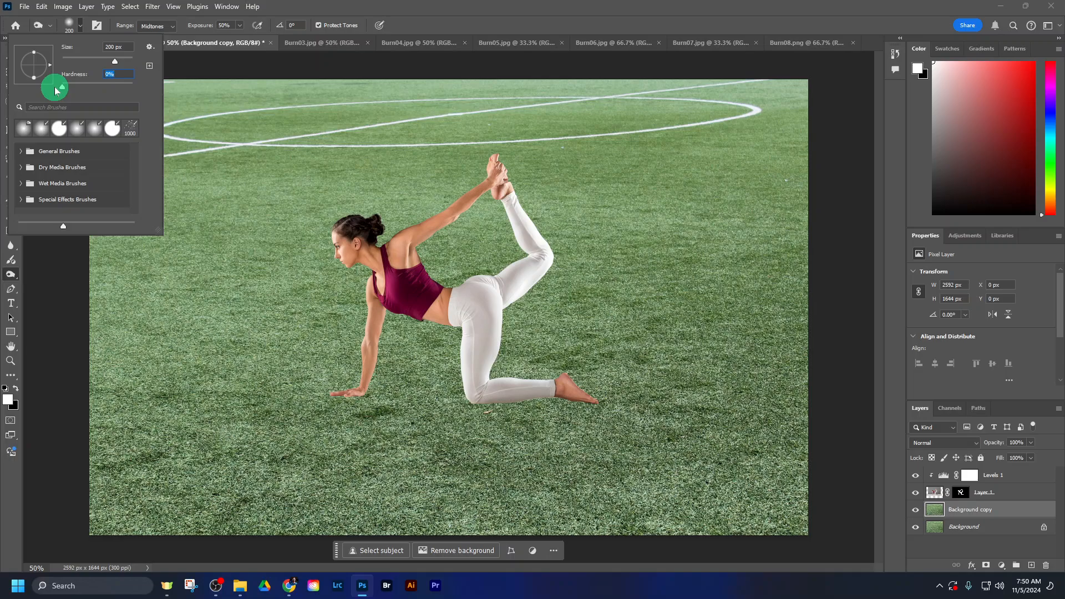
{"action": "left_click", "coordinate": [451, 25]}
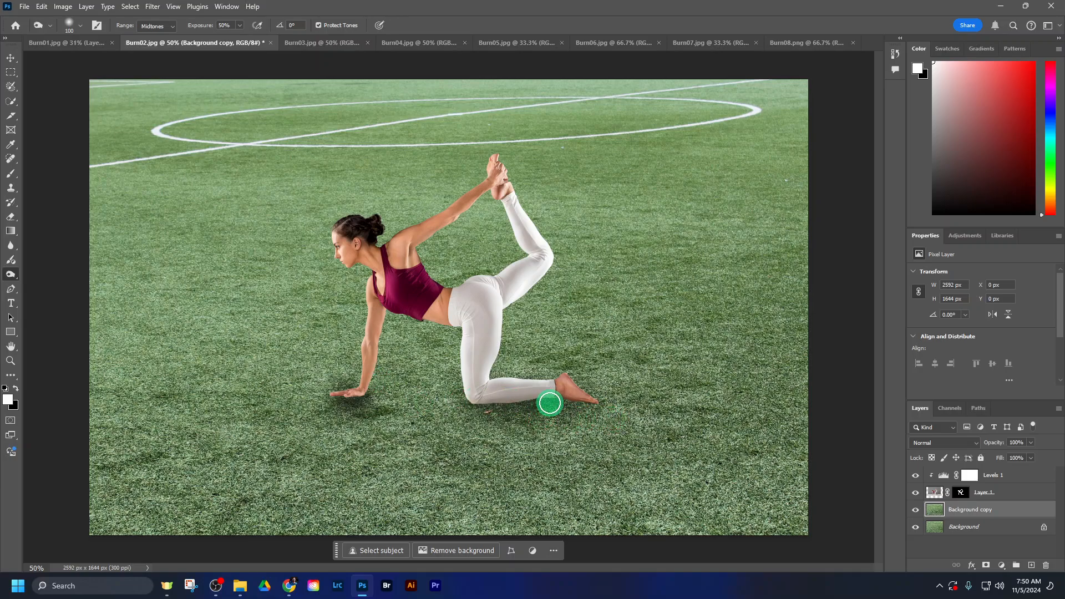
- Burn contact shadows into the grass copy beneath the woman's hand, knee and lower leg with a 90 px brush
{"action": "key", "text": "bracketleft"}
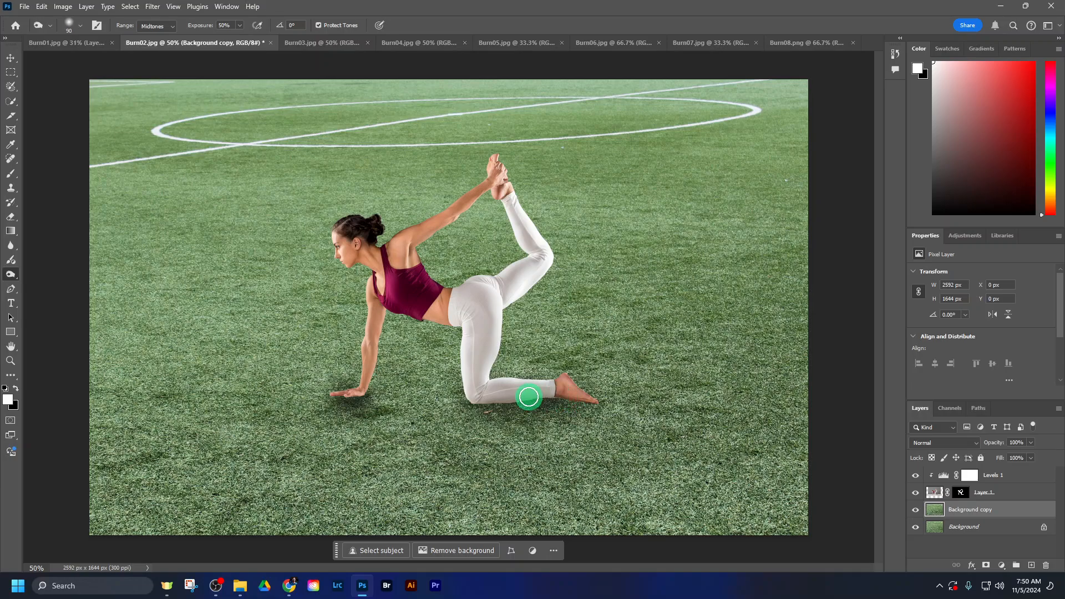
{"action": "mouse_move", "coordinate": [462, 399]}
{"action": "left_mouse_down"}
{"action": "mouse_move", "coordinate": [350, 398]}
{"action": "mouse_move", "coordinate": [532, 404]}
{"action": "mouse_move", "coordinate": [367, 396]}
{"action": "mouse_move", "coordinate": [508, 408]}
{"action": "mouse_move", "coordinate": [484, 402]}
{"action": "mouse_move", "coordinate": [585, 396]}
{"action": "mouse_move", "coordinate": [496, 396]}
{"action": "mouse_move", "coordinate": [541, 393]}
{"action": "mouse_move", "coordinate": [568, 413]}
{"action": "mouse_move", "coordinate": [550, 401]}
{"action": "mouse_move", "coordinate": [581, 401]}
{"action": "mouse_move", "coordinate": [335, 399]}
{"action": "left_mouse_up"}
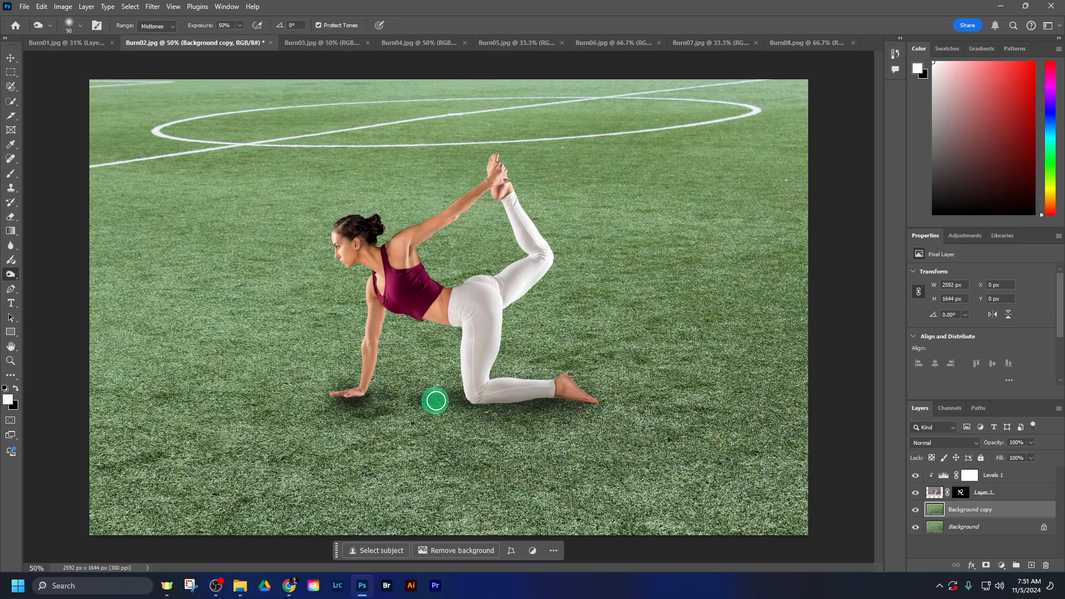
{"action": "mouse_move", "coordinate": [452, 323]}
{"action": "left_mouse_down"}
{"action": "mouse_move", "coordinate": [429, 298]}
{"action": "mouse_move", "coordinate": [442, 290]}
{"action": "mouse_move", "coordinate": [467, 321]}
{"action": "mouse_move", "coordinate": [448, 288]}
{"action": "left_mouse_up"}
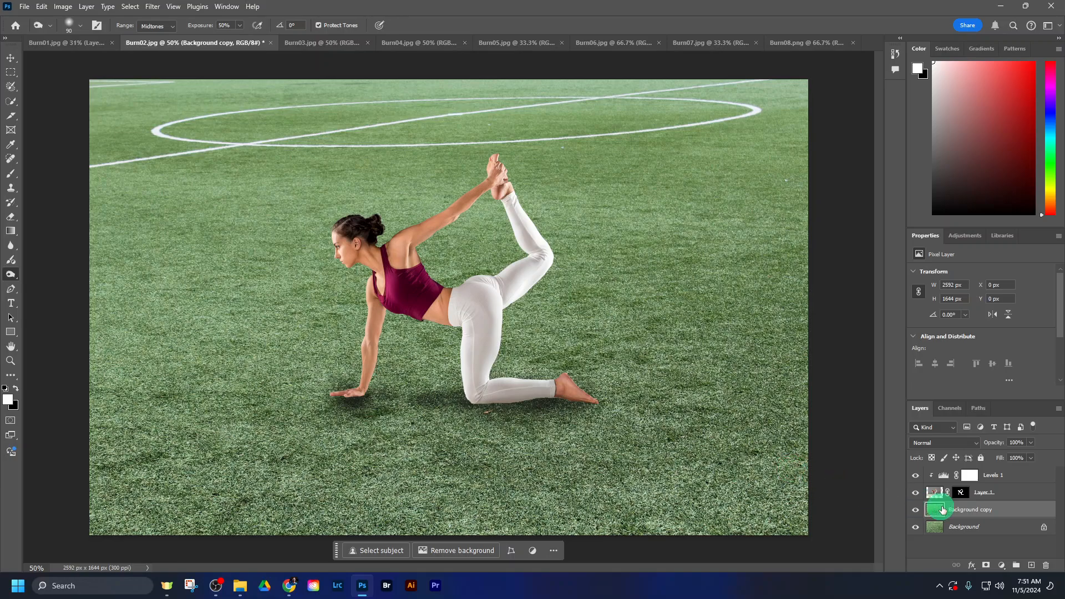
- Toggle the Background copy layer's visibility repeatedly to compare the grass with and without the burned shadows
{"action": "left_click", "coordinate": [914, 513]}
{"action": "left_click", "coordinate": [913, 513]}
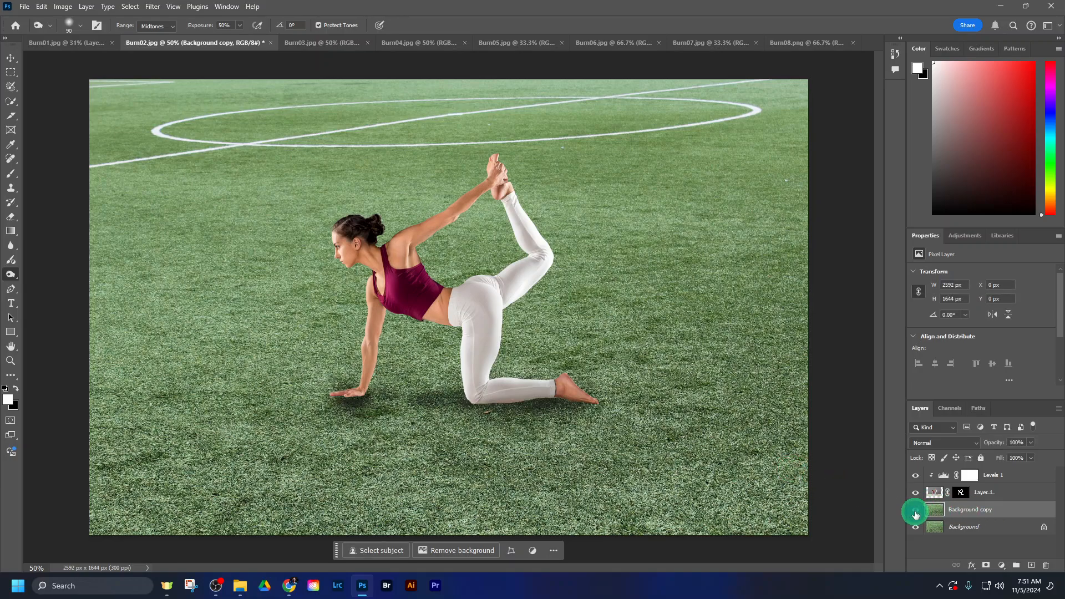
{"action": "left_click", "coordinate": [914, 513]}
{"action": "left_click", "coordinate": [916, 513]}
{"action": "left_click", "coordinate": [915, 513]}
{"action": "left_click", "coordinate": [916, 514]}
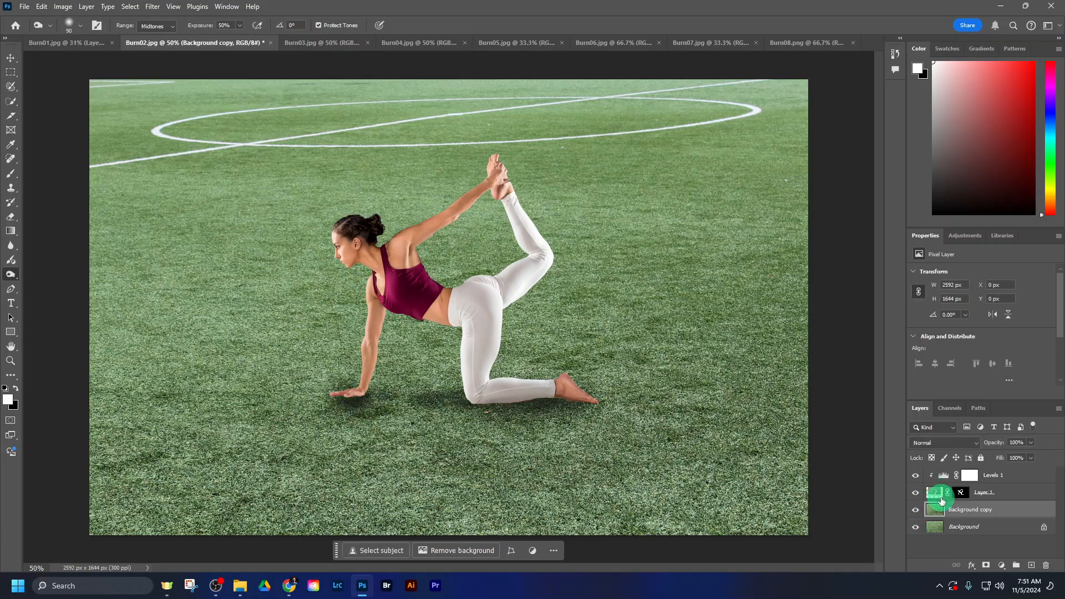
- Burn the grass around the woman's head on the original Background layer with a 250 px brush and check it with Background copy hidden
{"action": "left_click", "coordinate": [938, 495]}
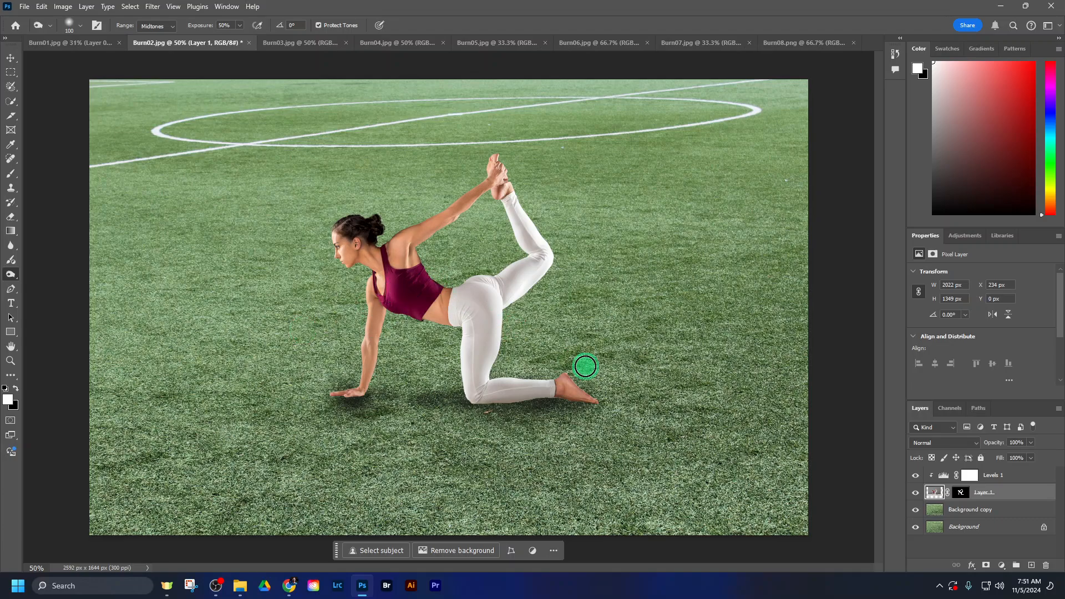
{"action": "left_click", "coordinate": [1001, 535]}
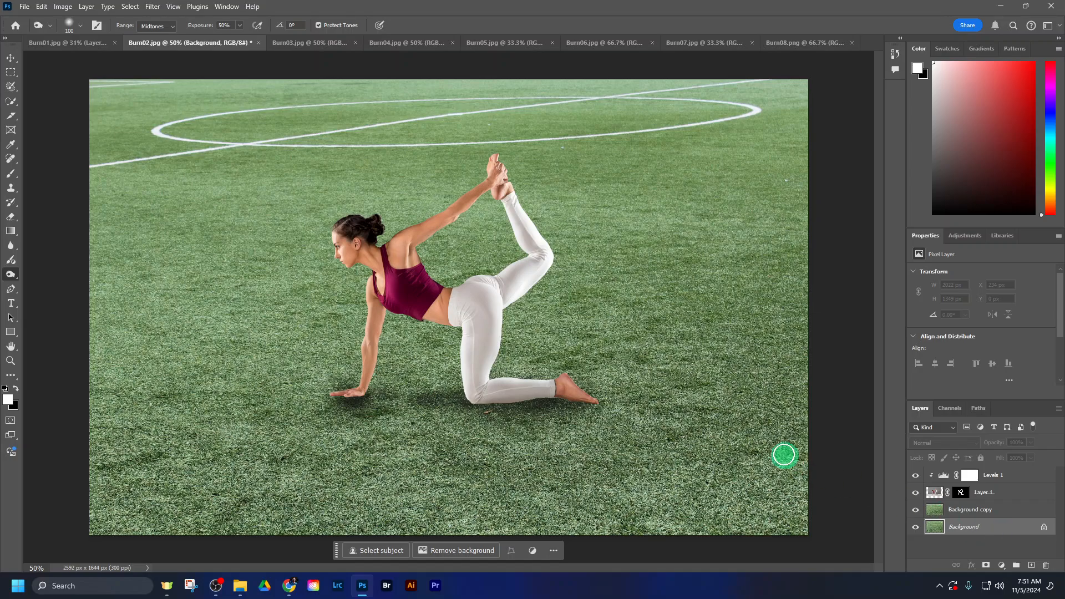
{"action": "key", "text": "bracketright"}
{"action": "key", "text": "bracketright"}
{"action": "key", "text": "bracketright"}
{"action": "key", "text": "bracketright"}
{"action": "key", "text": "bracketright"}
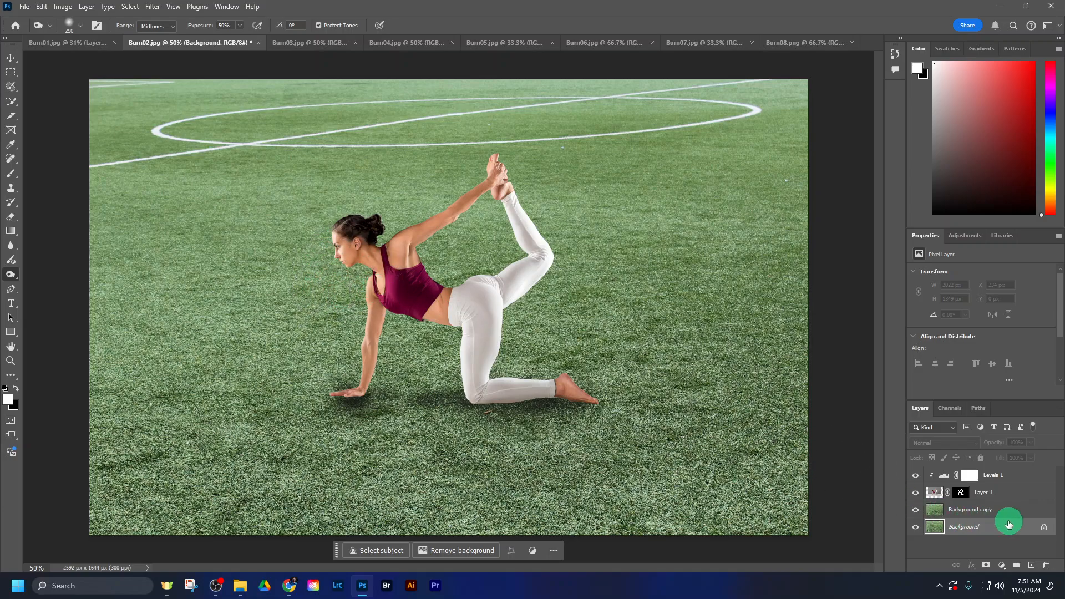
{"action": "left_click", "coordinate": [917, 518]}
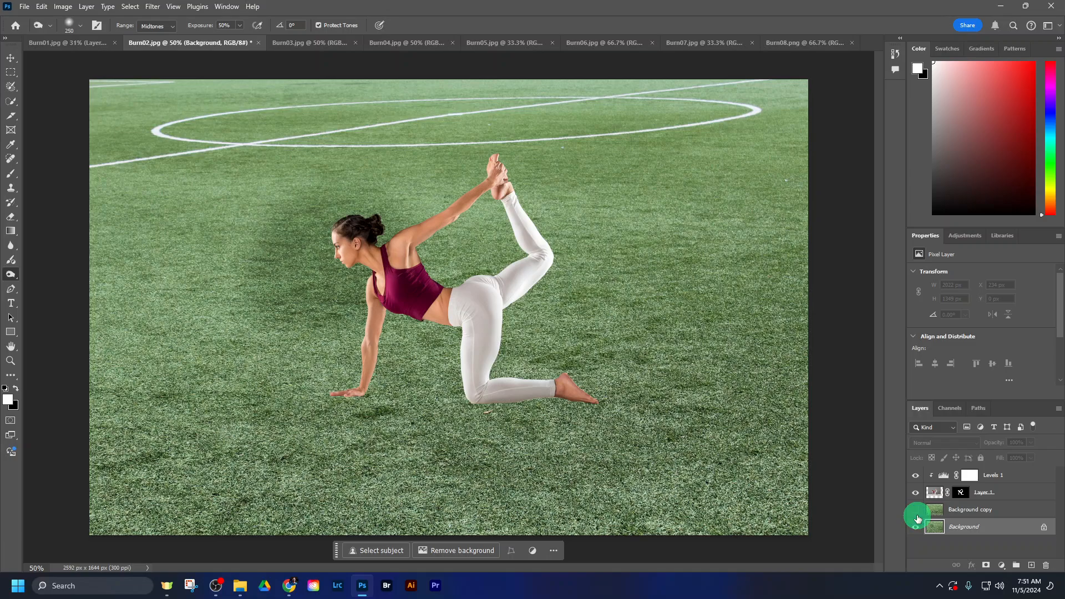
{"action": "left_click", "coordinate": [916, 510]}
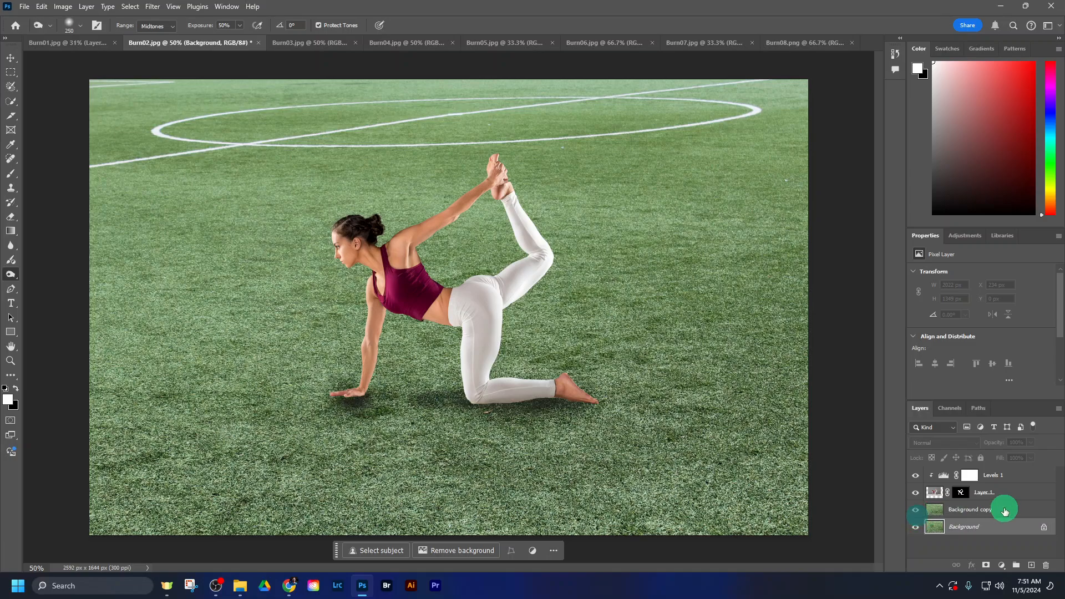
- Lighten the burned shadow between the woman's hand and knee on Background copy with a 90 px Dodge Tool brush, undoing a stroke along the way
{"action": "left_click", "coordinate": [986, 512]}
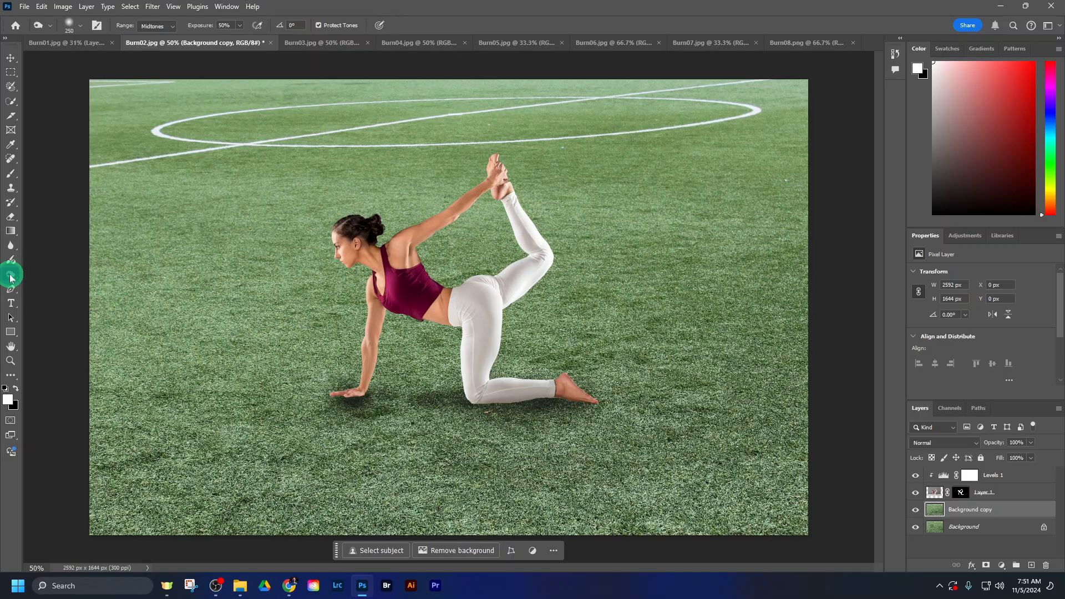
{"action": "left_click_drag", "start_coordinate": [10, 277], "coordinate": [59, 277]}
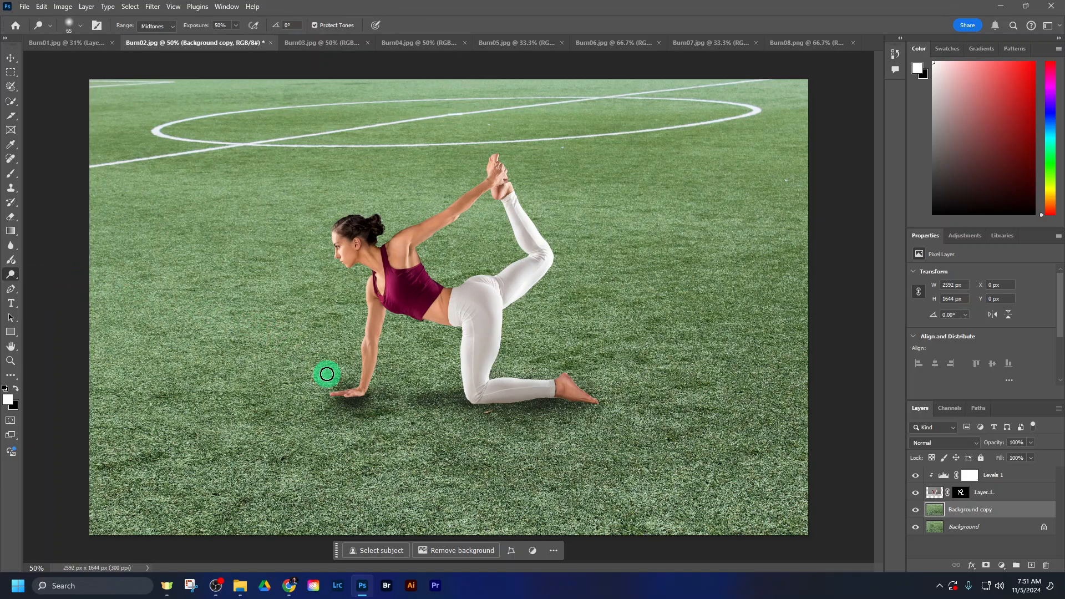
{"action": "key", "text": "bracketright"}
{"action": "key", "text": "bracketright"}
{"action": "key", "text": "bracketright"}
{"action": "mouse_move", "coordinate": [340, 403]}
{"action": "left_mouse_down"}
{"action": "mouse_move", "coordinate": [394, 401]}
{"action": "mouse_move", "coordinate": [356, 416]}
{"action": "mouse_move", "coordinate": [443, 402]}
{"action": "mouse_move", "coordinate": [359, 404]}
{"action": "mouse_move", "coordinate": [432, 400]}
{"action": "mouse_move", "coordinate": [403, 417]}
{"action": "mouse_move", "coordinate": [373, 417]}
{"action": "mouse_move", "coordinate": [415, 398]}
{"action": "mouse_move", "coordinate": [374, 389]}
{"action": "mouse_move", "coordinate": [421, 405]}
{"action": "mouse_move", "coordinate": [376, 395]}
{"action": "mouse_move", "coordinate": [394, 414]}
{"action": "mouse_move", "coordinate": [375, 398]}
{"action": "mouse_move", "coordinate": [408, 408]}
{"action": "mouse_move", "coordinate": [357, 392]}
{"action": "mouse_move", "coordinate": [409, 410]}
{"action": "mouse_move", "coordinate": [413, 397]}
{"action": "mouse_move", "coordinate": [351, 386]}
{"action": "mouse_move", "coordinate": [403, 438]}
{"action": "left_mouse_up"}
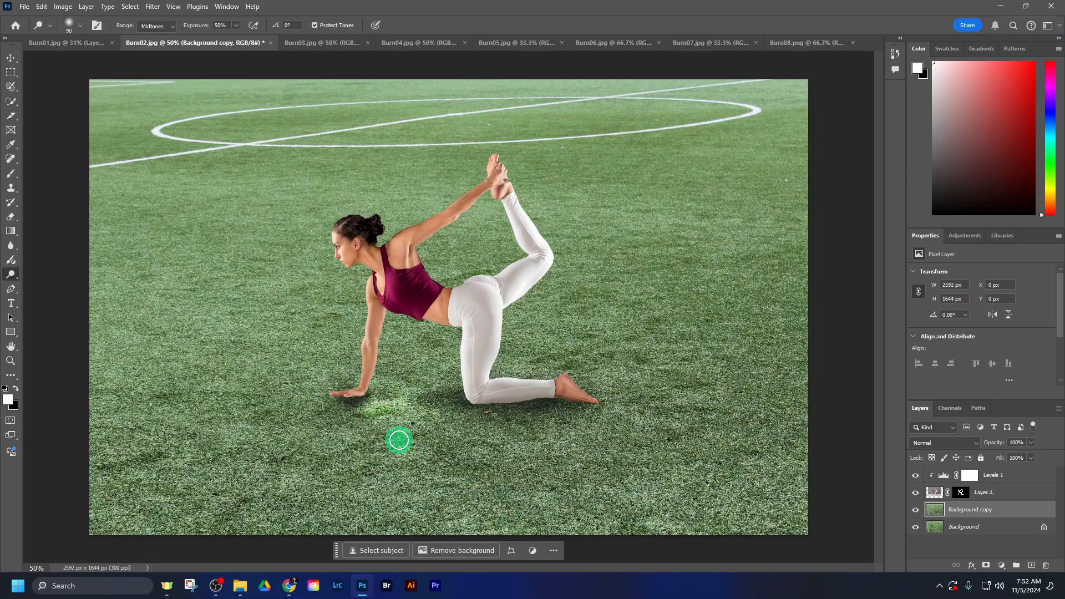
{"action": "key", "text": "ctrl+z"}
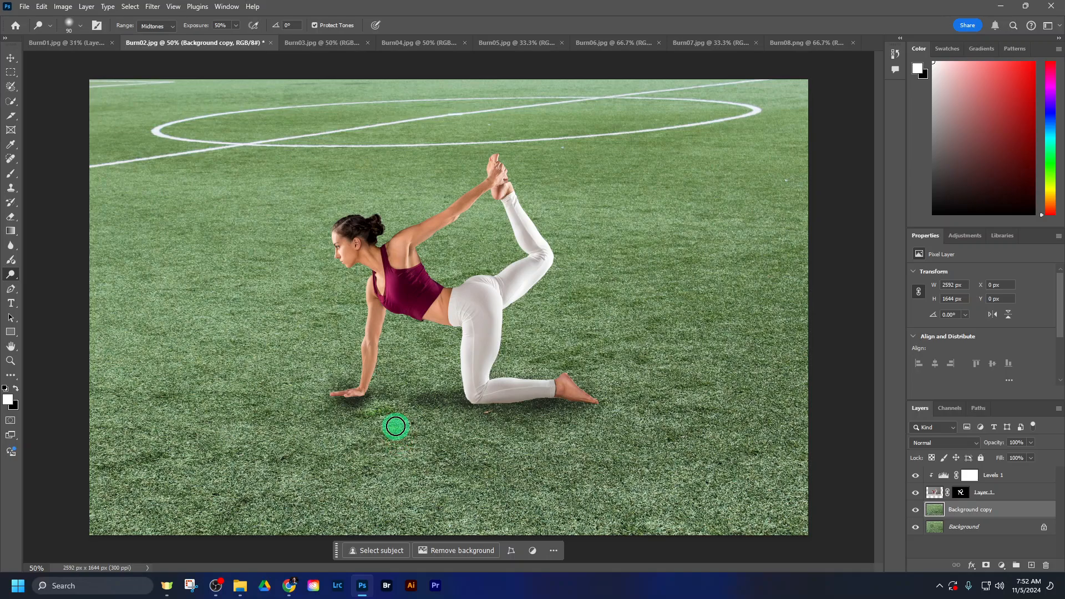
{"action": "mouse_move", "coordinate": [396, 426]}
{"action": "left_mouse_down"}
{"action": "mouse_move", "coordinate": [436, 346]}
{"action": "mouse_move", "coordinate": [450, 261]}
{"action": "left_mouse_up"}
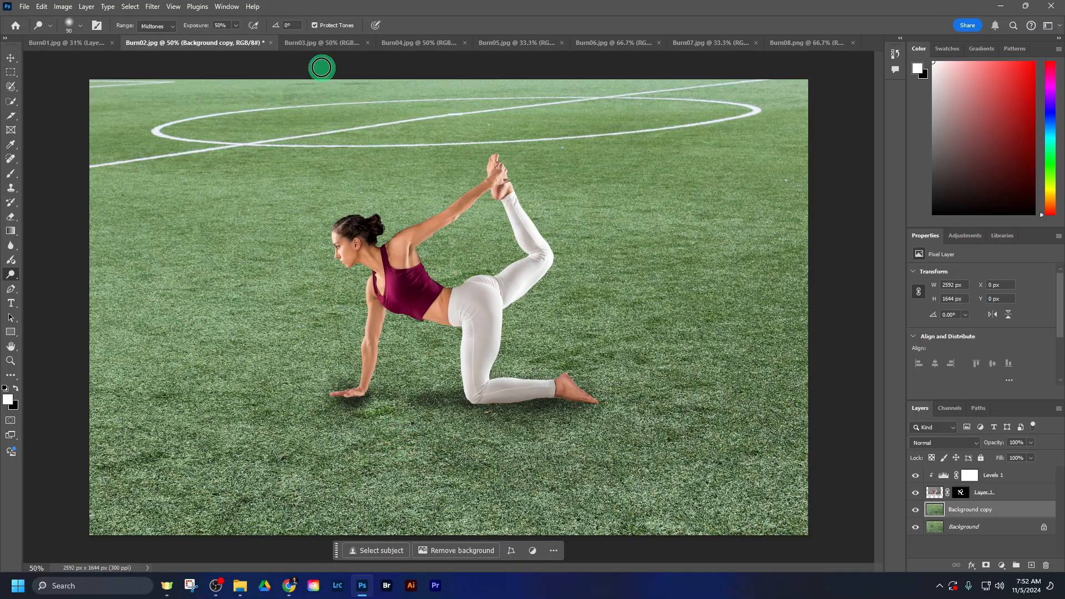
- Look through the other open images from Burn01.jpg to Burn07.jpg, comparing the athlete photos with the field and desert landscapes
{"action": "left_click", "coordinate": [314, 45]}
{"action": "left_click", "coordinate": [394, 47]}
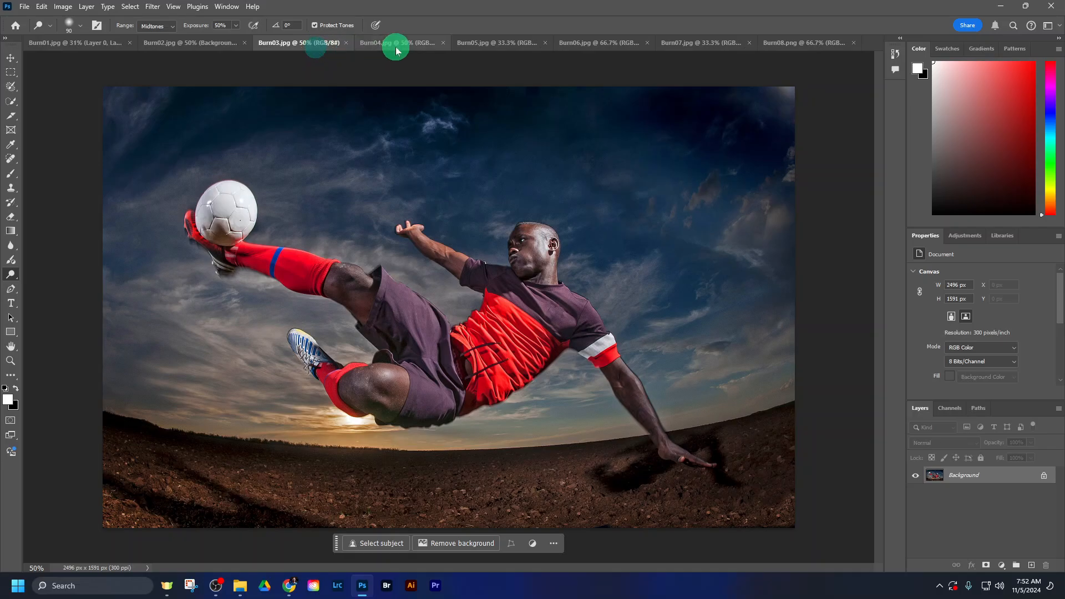
{"action": "left_click", "coordinate": [477, 46]}
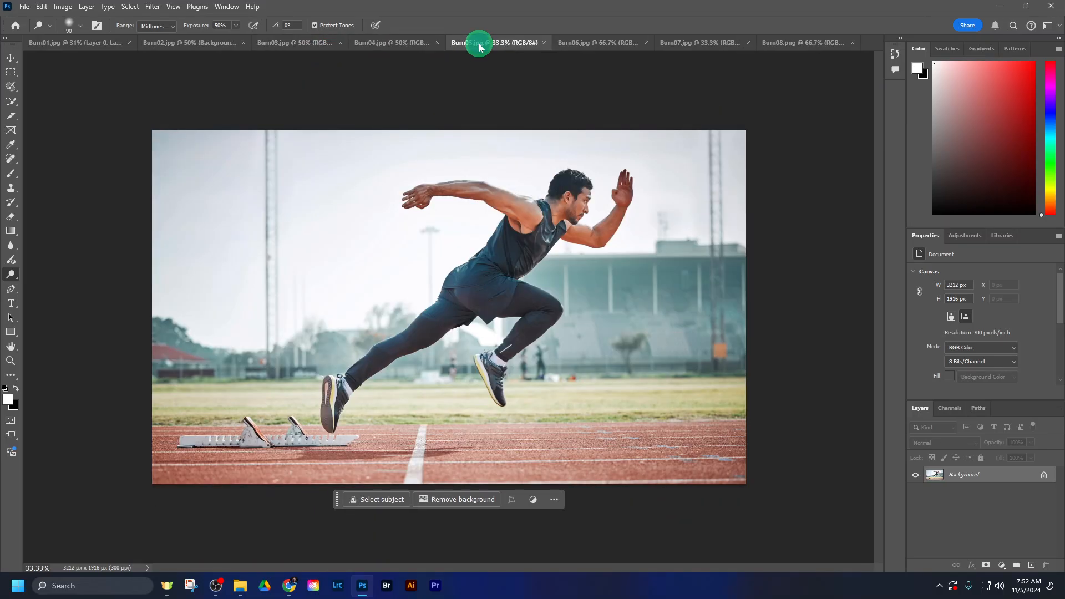
{"action": "left_click", "coordinate": [382, 44]}
{"action": "left_click", "coordinate": [300, 46]}
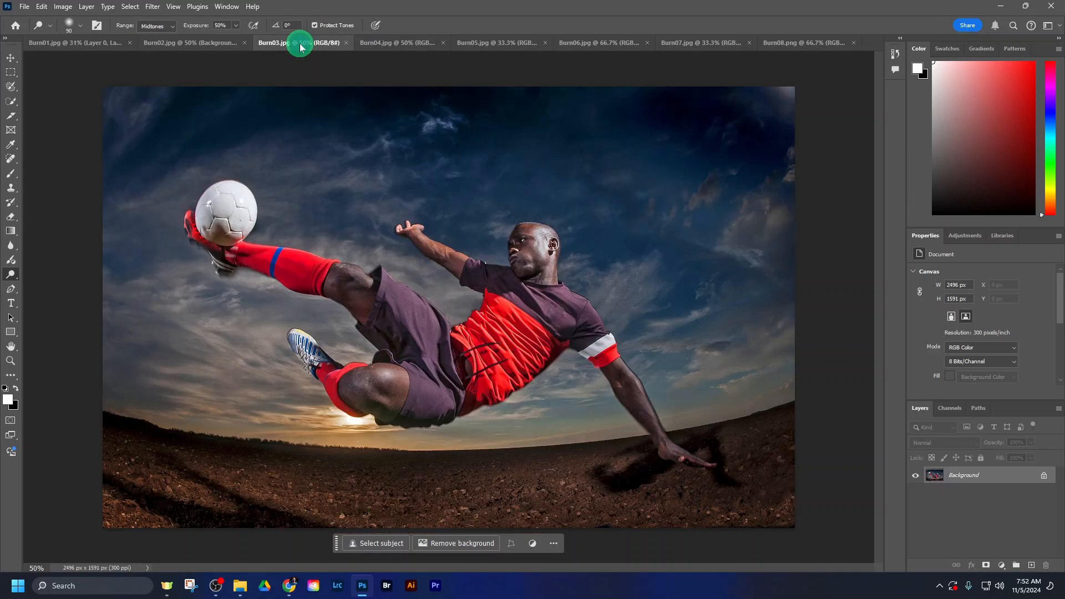
{"action": "left_click", "coordinate": [72, 47]}
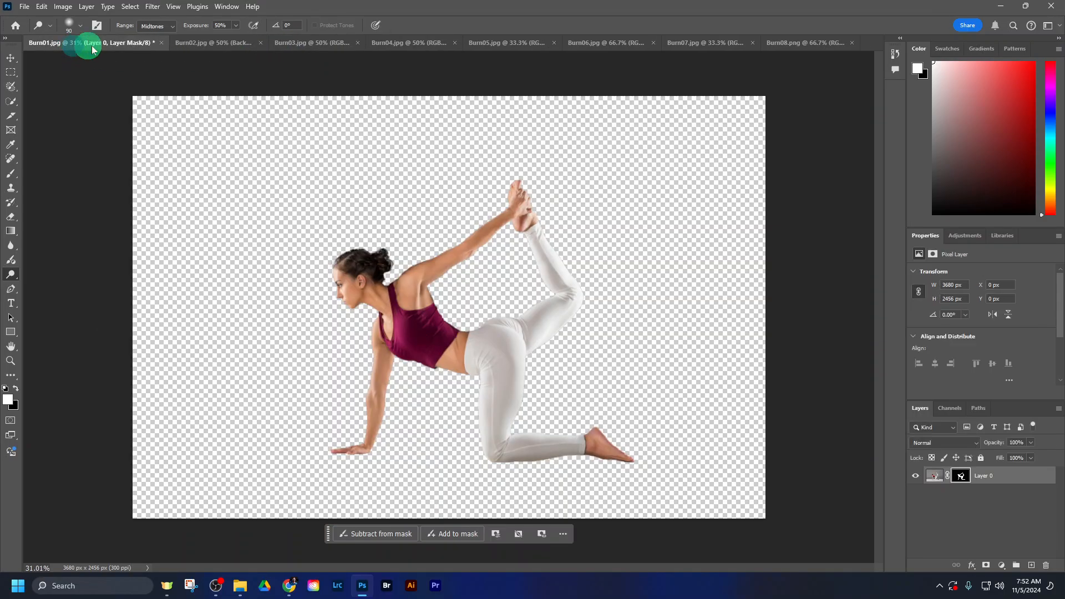
{"action": "left_click", "coordinate": [333, 44]}
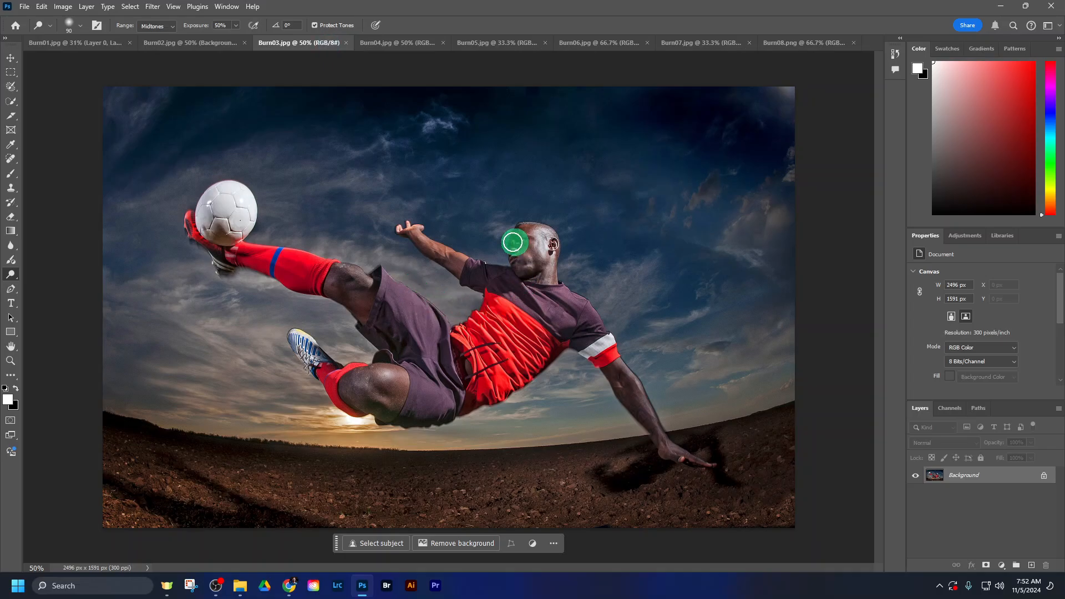
{"action": "left_click", "coordinate": [581, 44]}
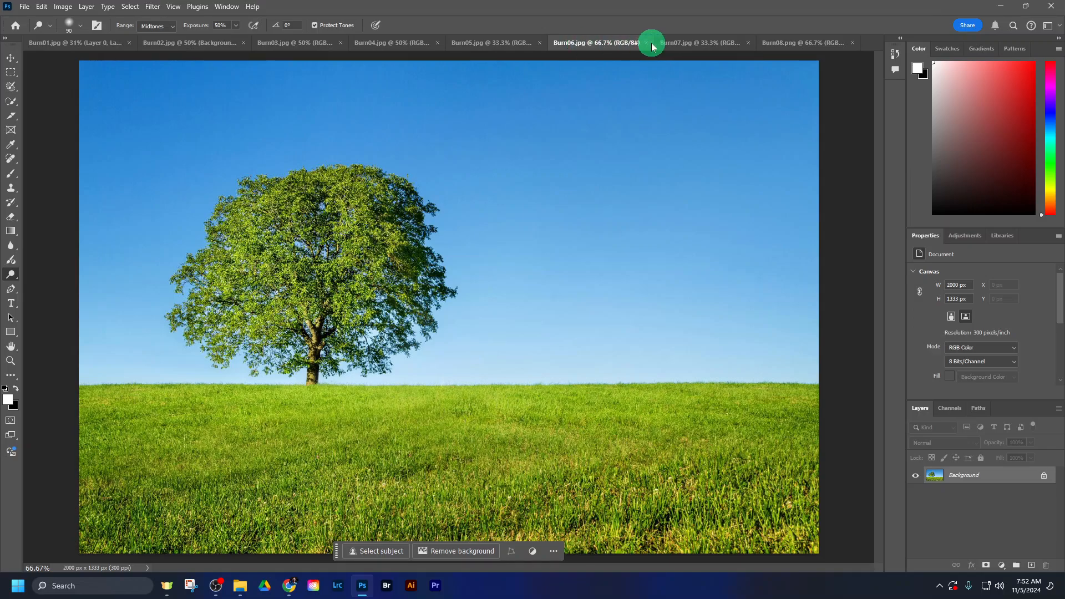
{"action": "left_click", "coordinate": [677, 44]}
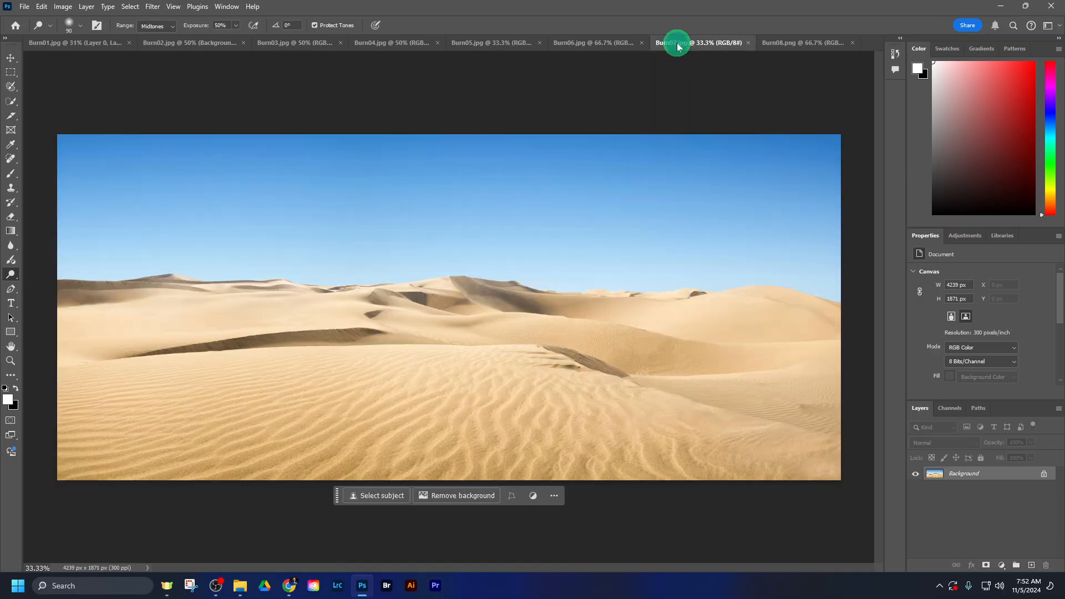
{"action": "left_click", "coordinate": [576, 43]}
{"action": "left_click", "coordinate": [288, 45]}
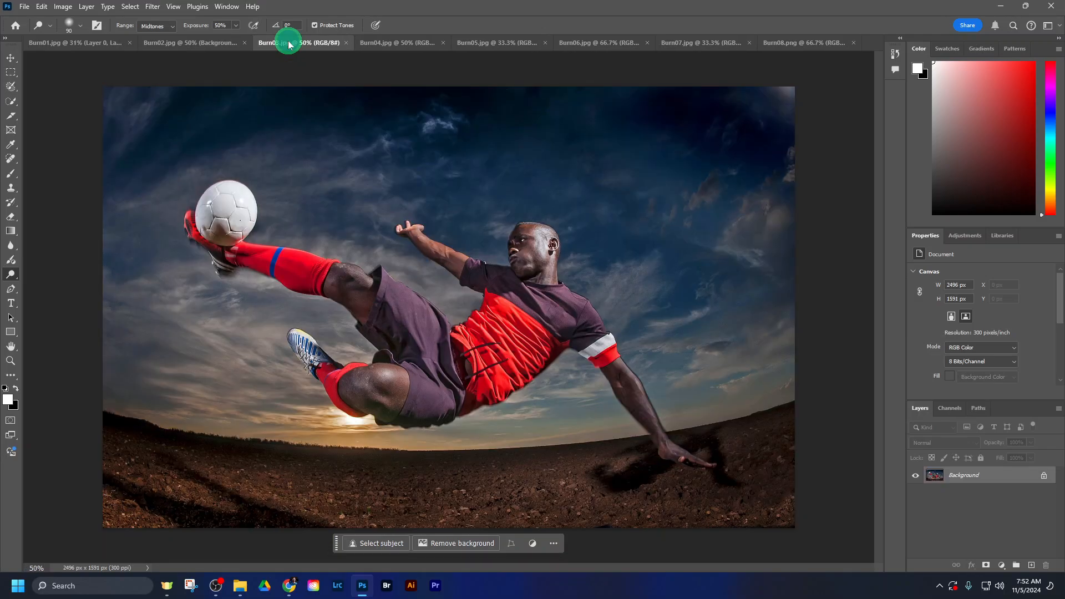
{"action": "left_click", "coordinate": [369, 42]}
{"action": "left_click", "coordinate": [487, 43]}
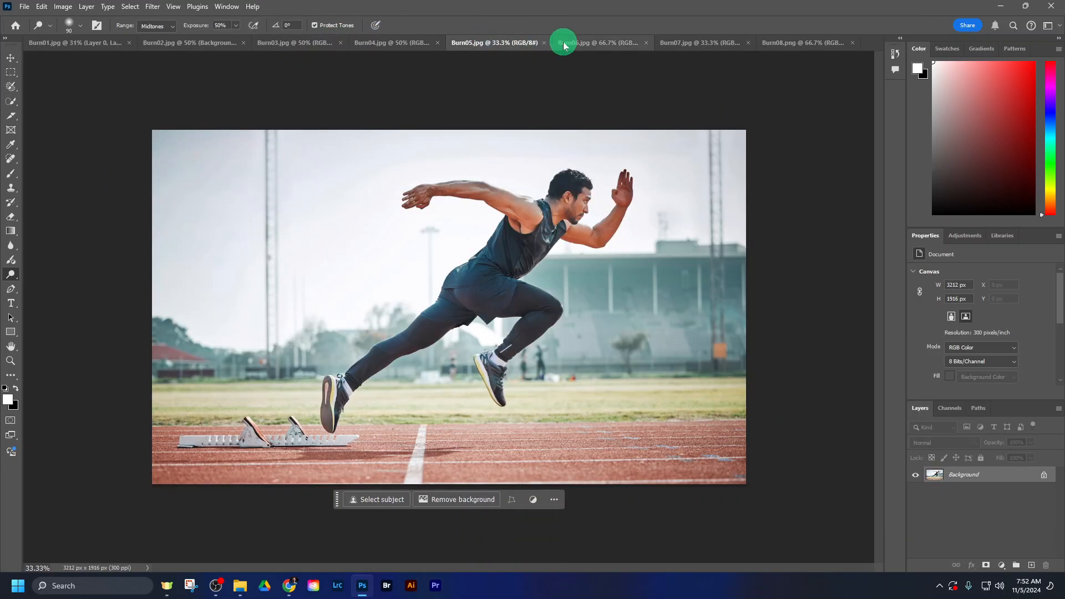
{"action": "left_click", "coordinate": [577, 43]}
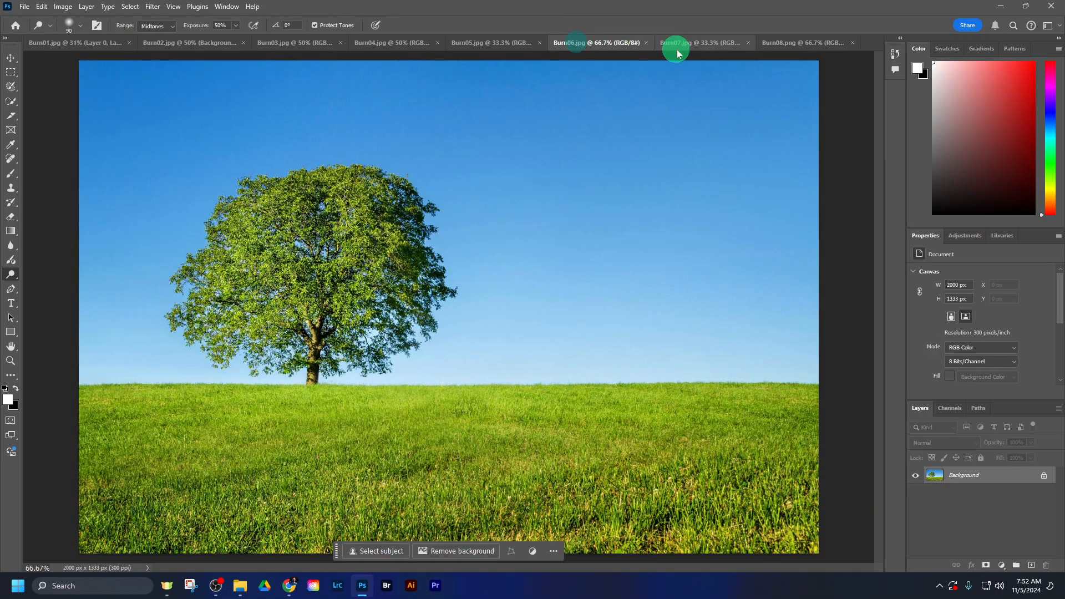
{"action": "left_click", "coordinate": [687, 44]}
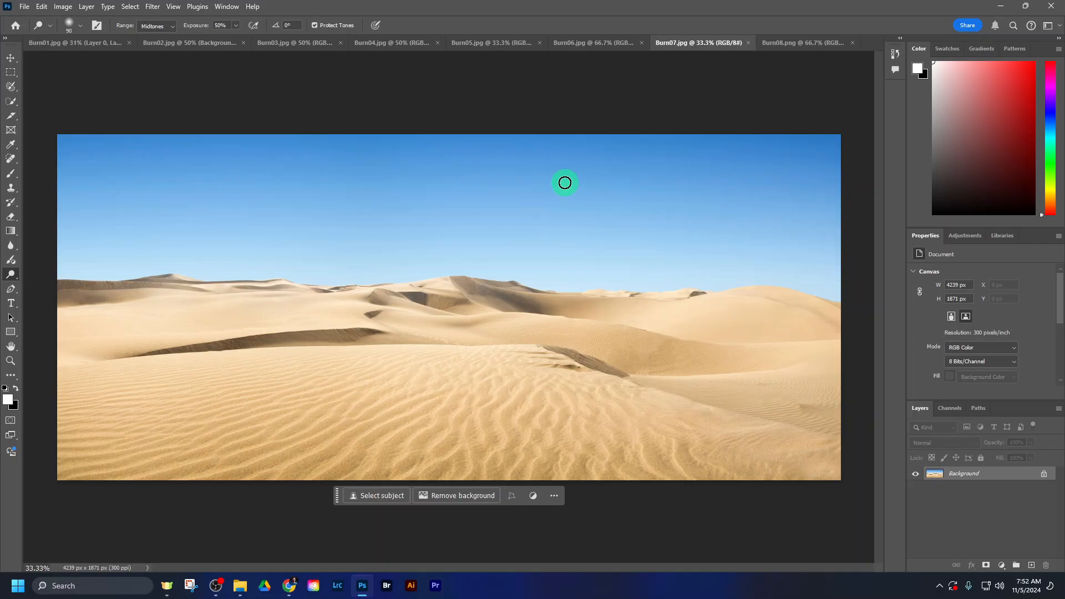
{"action": "left_click", "coordinate": [299, 43]}
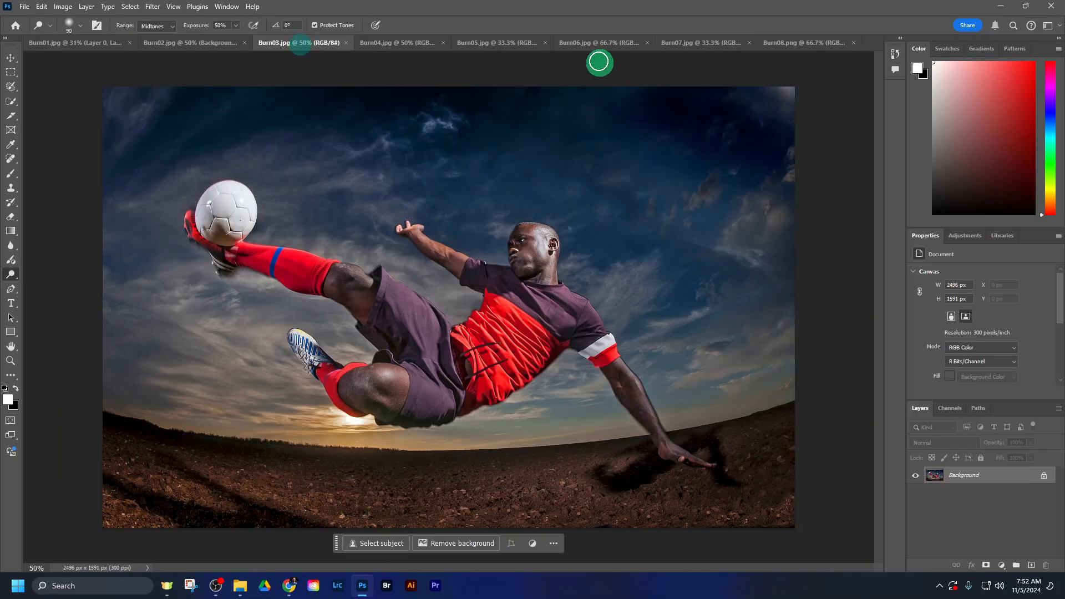
{"action": "left_click", "coordinate": [588, 42]}
{"action": "left_click", "coordinate": [675, 43]}
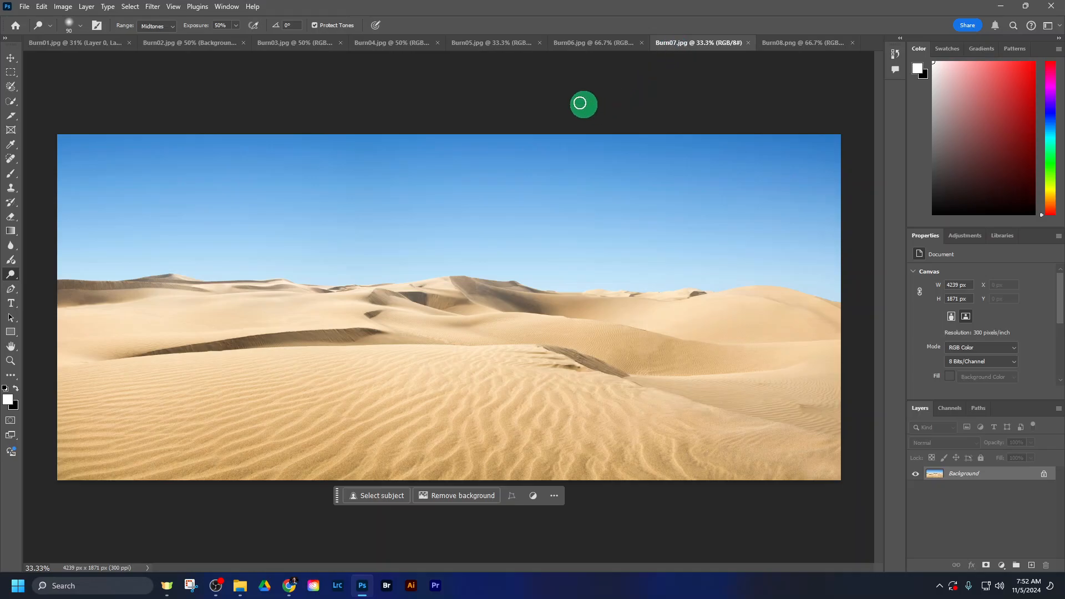
{"action": "left_click", "coordinate": [485, 43]}
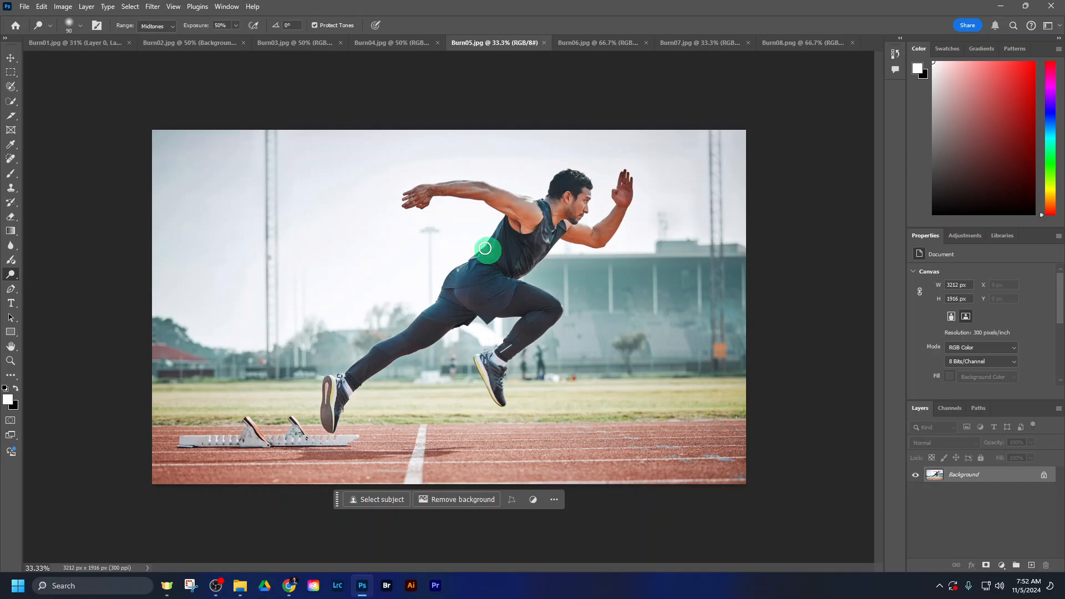
{"action": "left_click", "coordinate": [294, 44]}
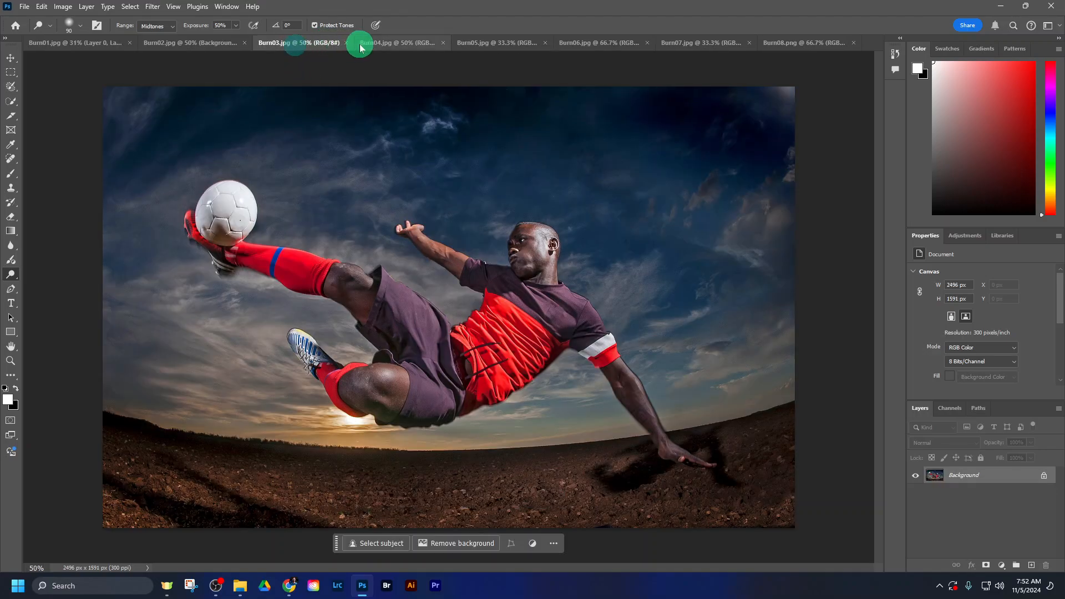
- Examine the cartoon scene in Burn08.png as a possible background for the athletes in Burn04.jpg and Burn03.jpg
{"action": "left_click", "coordinate": [788, 44]}
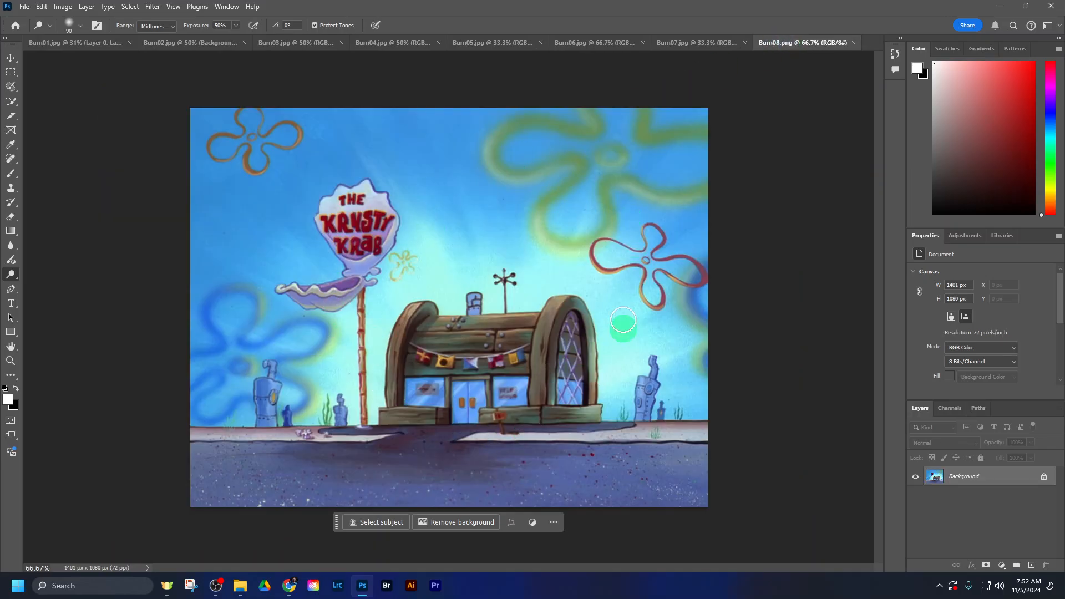
{"action": "left_click", "coordinate": [520, 395]}
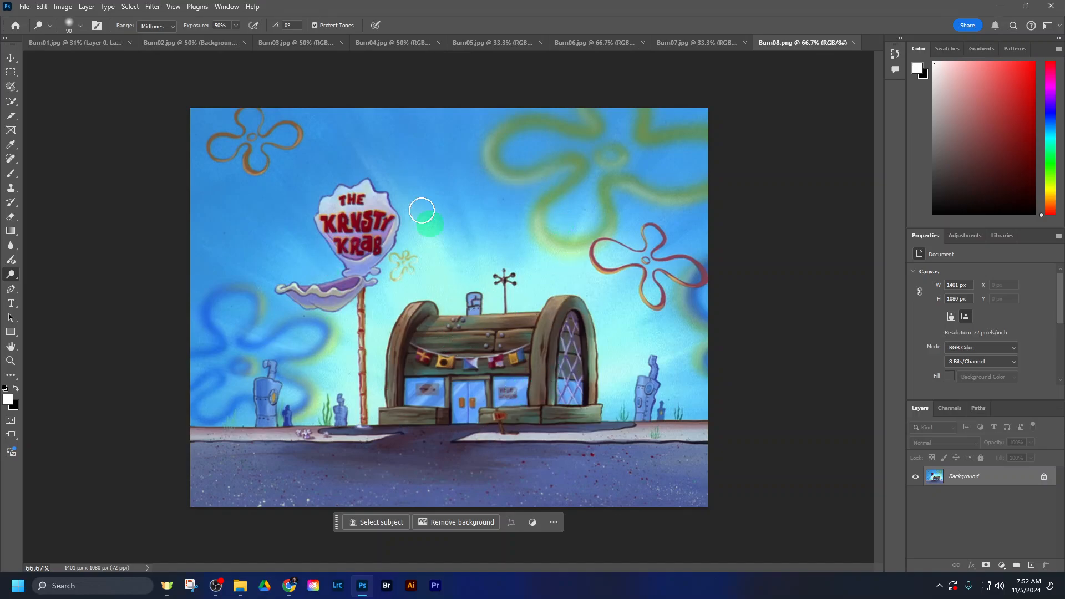
{"action": "left_click", "coordinate": [374, 42]}
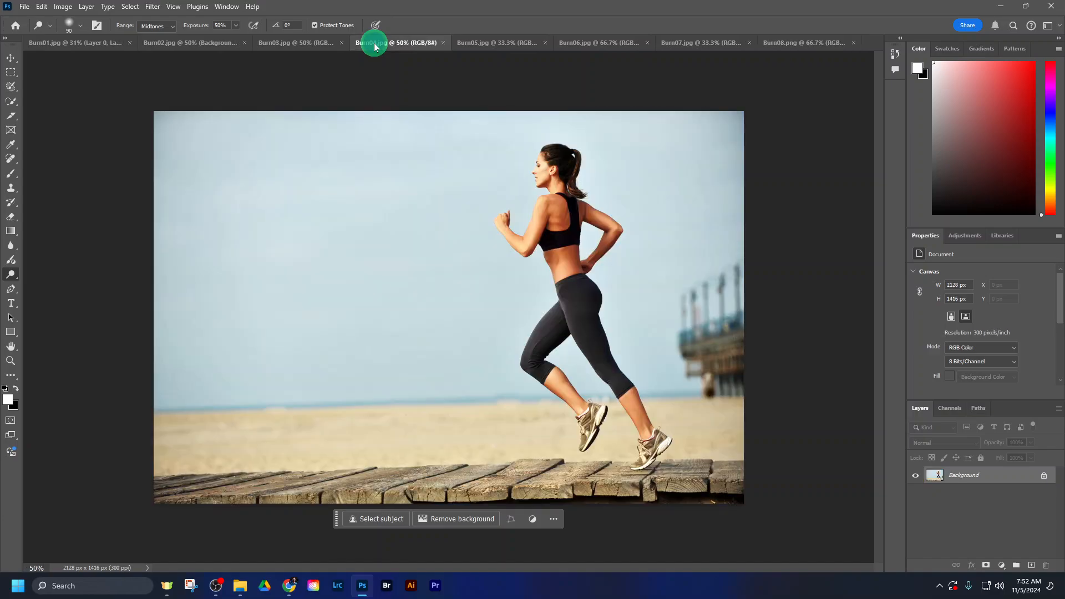
{"action": "left_click", "coordinate": [303, 43]}
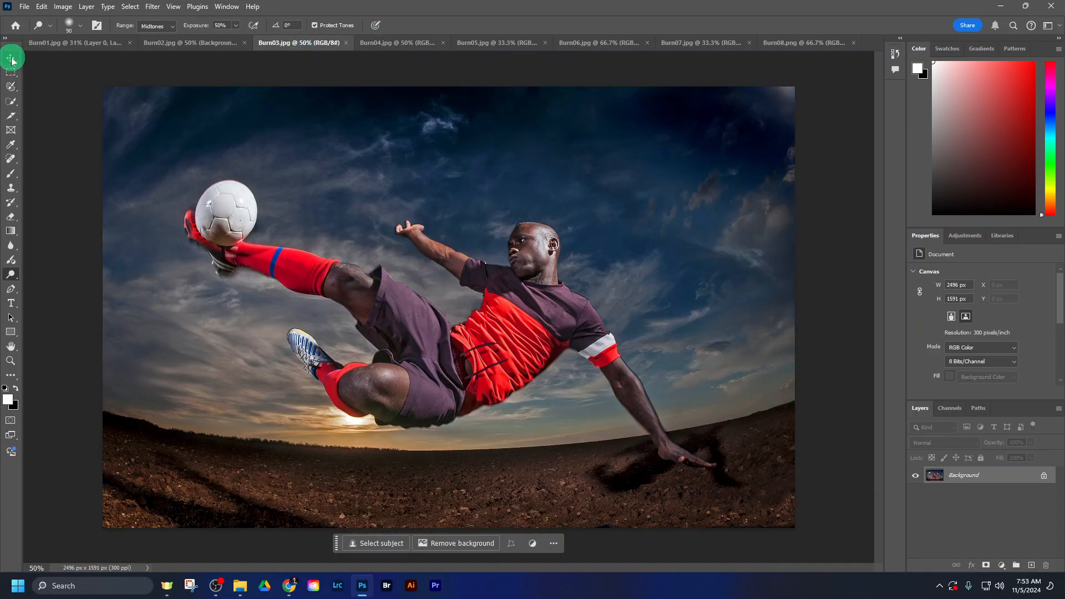
- Select the soccer player and ball in Burn03.jpg with the Quick Selection Tool, subtracting the sky and ground caught beside his supporting arm
{"action": "left_click", "coordinate": [11, 101]}
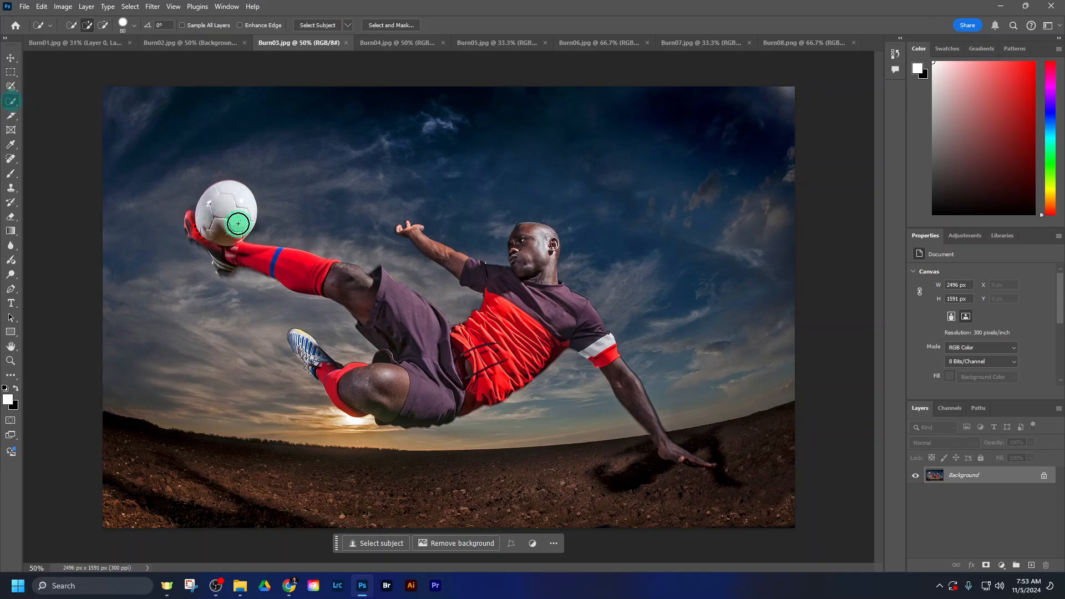
{"action": "mouse_move", "coordinate": [232, 213]}
{"action": "left_mouse_down"}
{"action": "mouse_move", "coordinate": [237, 249]}
{"action": "mouse_move", "coordinate": [220, 225]}
{"action": "mouse_move", "coordinate": [216, 238]}
{"action": "mouse_move", "coordinate": [385, 297]}
{"action": "mouse_move", "coordinate": [423, 340]}
{"action": "mouse_move", "coordinate": [424, 376]}
{"action": "mouse_move", "coordinate": [396, 386]}
{"action": "mouse_move", "coordinate": [301, 342]}
{"action": "mouse_move", "coordinate": [370, 396]}
{"action": "mouse_move", "coordinate": [464, 387]}
{"action": "mouse_move", "coordinate": [539, 310]}
{"action": "mouse_move", "coordinate": [538, 242]}
{"action": "mouse_move", "coordinate": [523, 275]}
{"action": "mouse_move", "coordinate": [456, 278]}
{"action": "mouse_move", "coordinate": [452, 261]}
{"action": "mouse_move", "coordinate": [406, 235]}
{"action": "mouse_move", "coordinate": [434, 254]}
{"action": "left_mouse_up"}
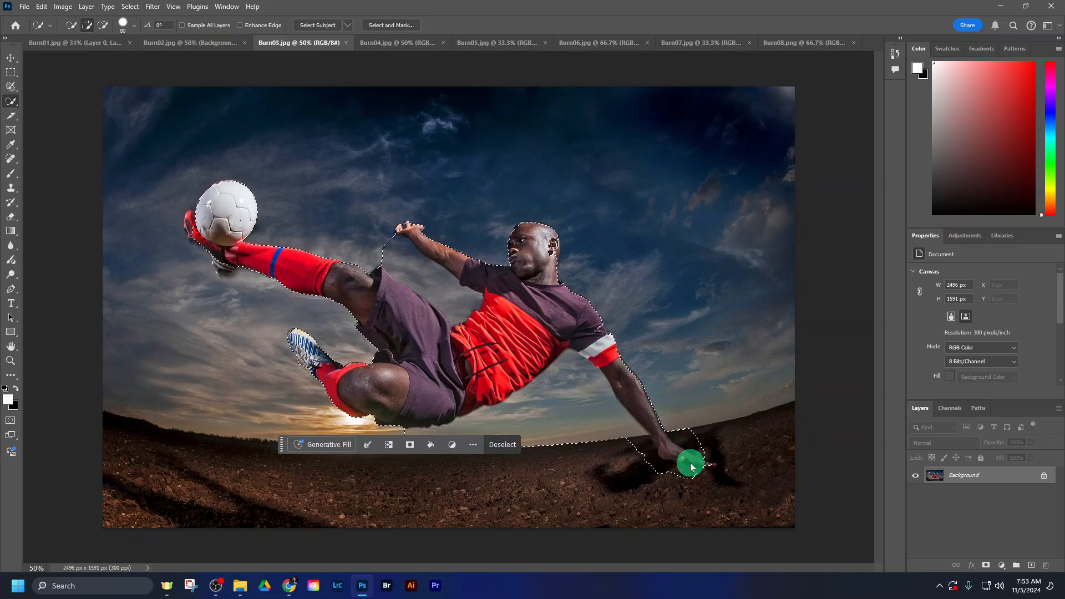
{"action": "left_click_drag", "start_coordinate": [690, 466], "coordinate": [694, 462]}
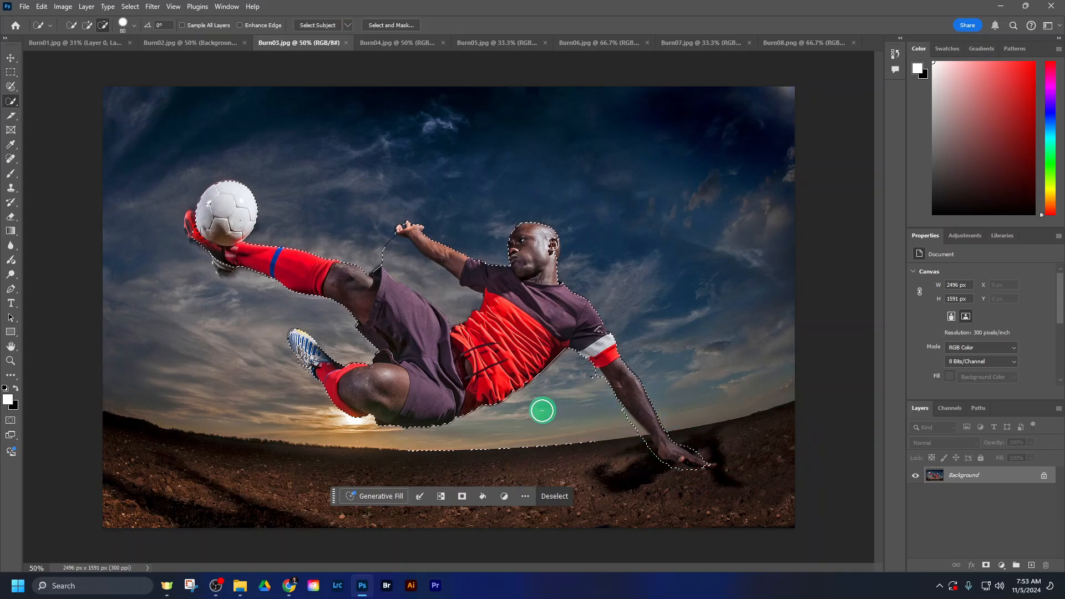
{"action": "mouse_move", "coordinate": [542, 411]}
{"action": "left_mouse_down"}
{"action": "mouse_move", "coordinate": [511, 443]}
{"action": "mouse_move", "coordinate": [564, 444]}
{"action": "left_mouse_up"}
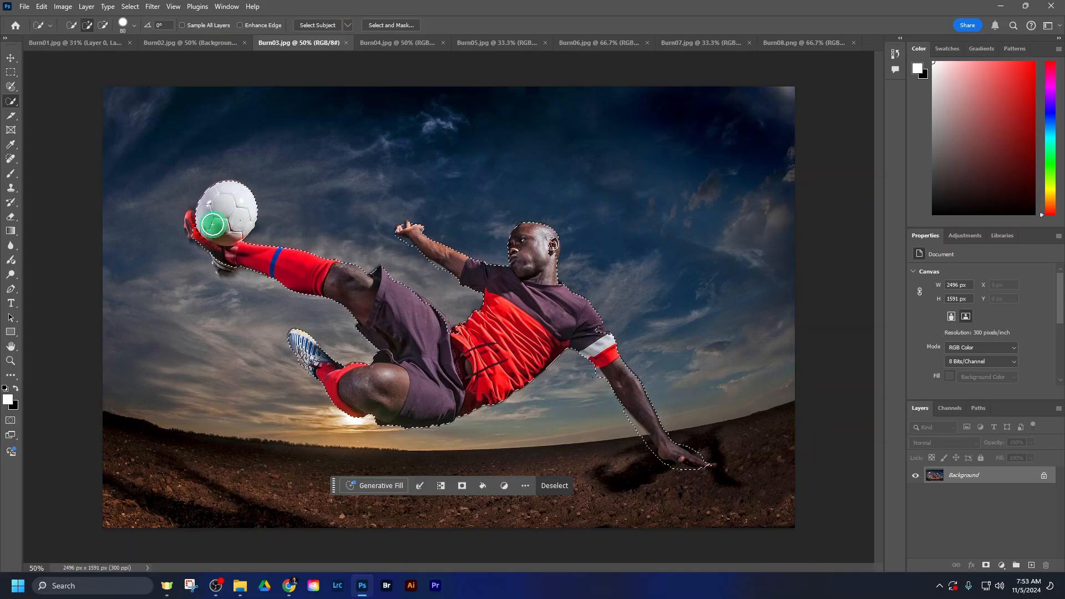
{"action": "left_click", "coordinate": [199, 224]}
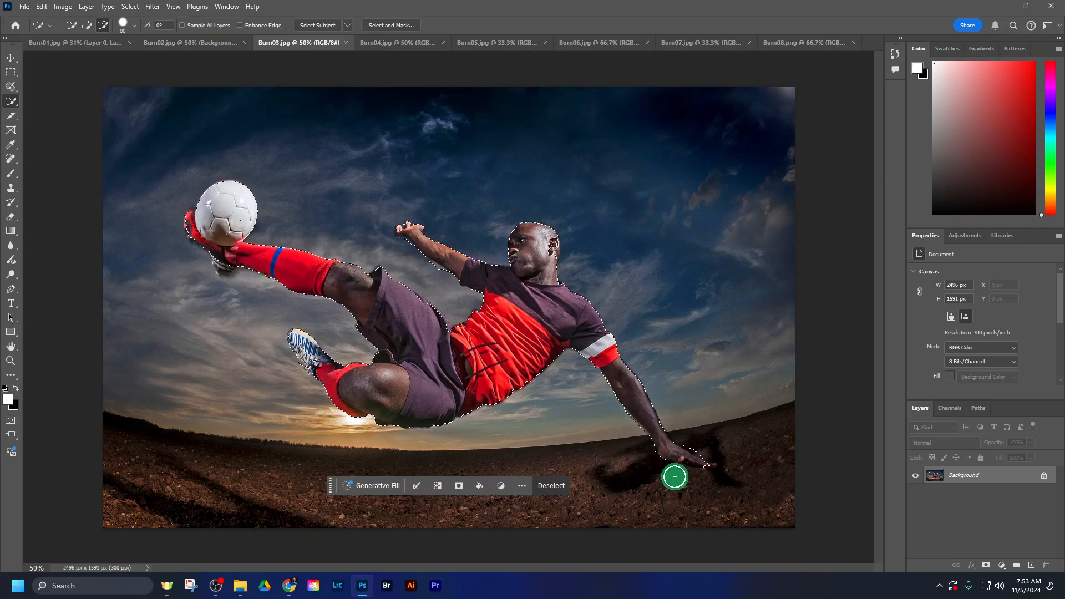
- Tighten the selection around the player's hand on the ground and turn it into a layer mask
{"action": "left_click_drag", "start_coordinate": [684, 475], "coordinate": [680, 450]}
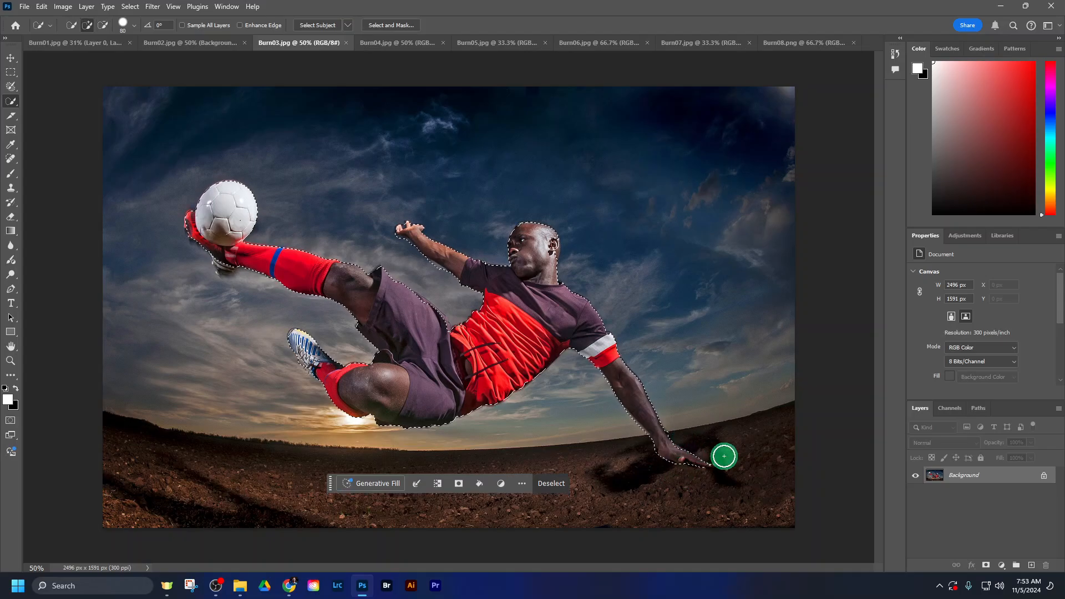
{"action": "scroll", "coordinate": [508, 371], "scroll_direction": "up", "scroll_amount": 3}
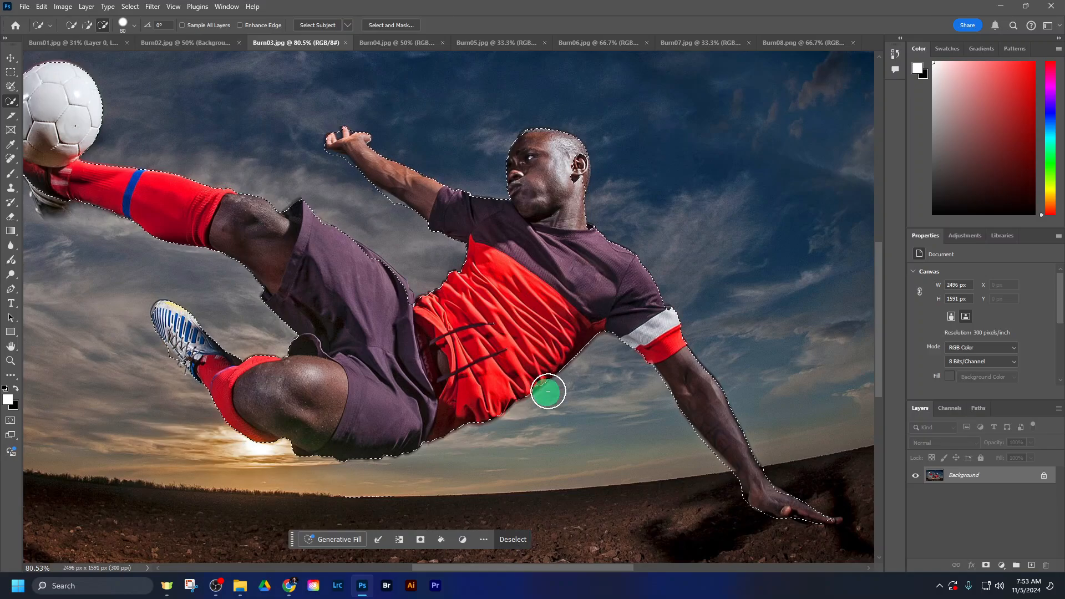
{"action": "left_click_drag", "start_coordinate": [554, 309], "coordinate": [599, 417]}
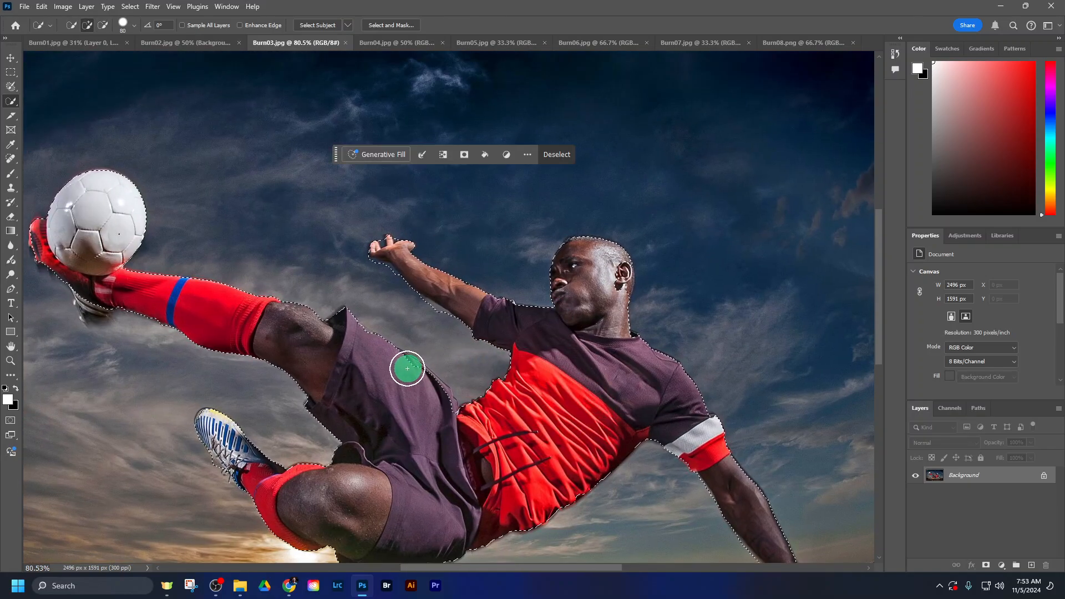
{"action": "mouse_move", "coordinate": [398, 370]}
{"action": "left_mouse_down"}
{"action": "mouse_move", "coordinate": [451, 418]}
{"action": "mouse_move", "coordinate": [399, 369]}
{"action": "mouse_move", "coordinate": [466, 381]}
{"action": "left_mouse_up"}
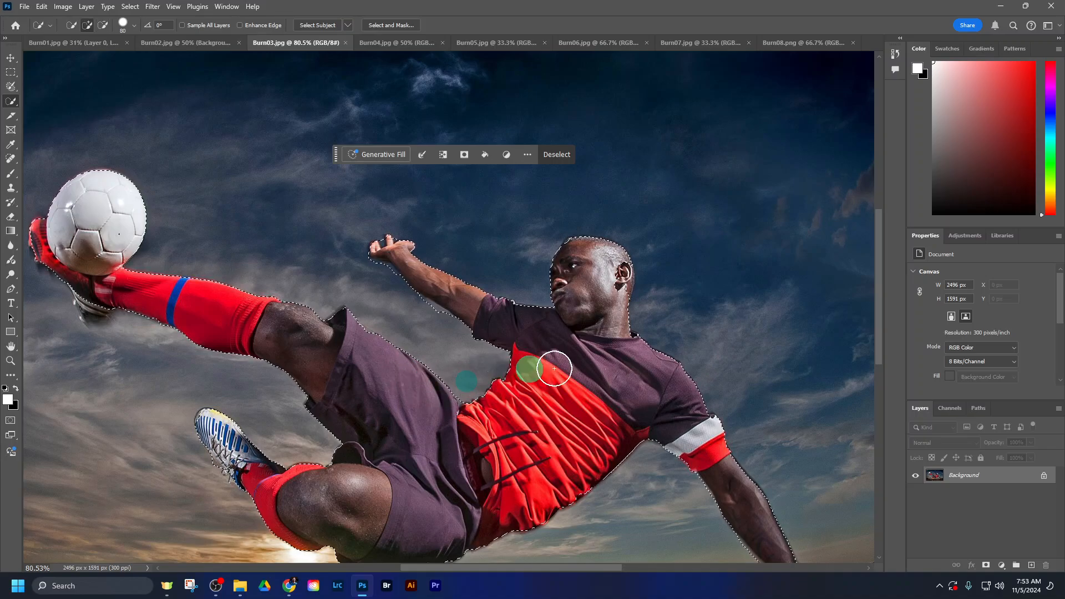
{"action": "left_click", "coordinate": [985, 566]}
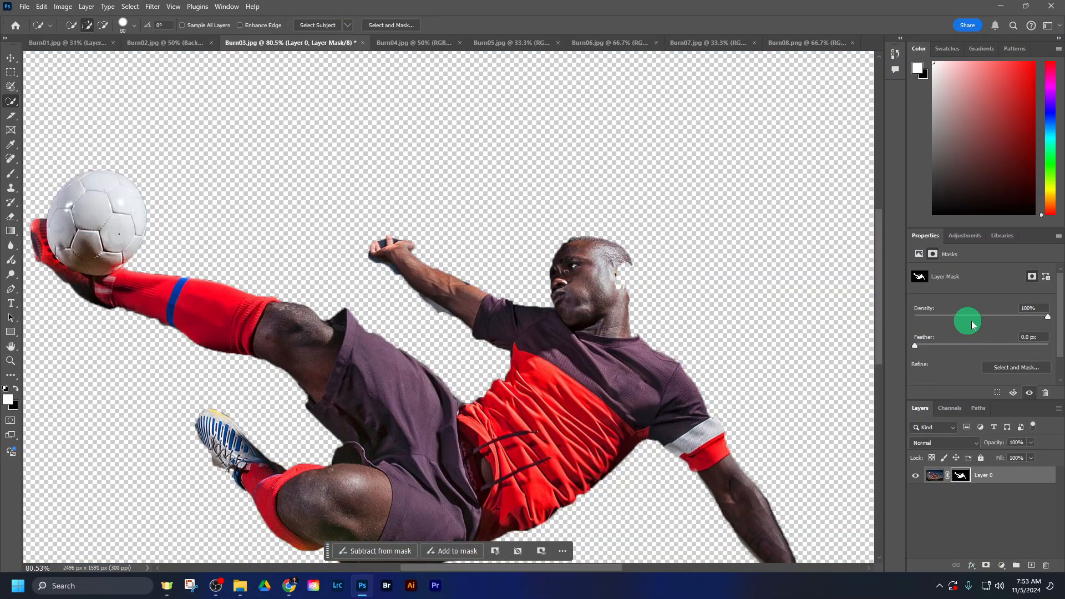
- In Select and Mask, restore the player's ear and remove the leftover sky beneath his raised forearm with a 30 px brush
{"action": "left_click", "coordinate": [1028, 367]}
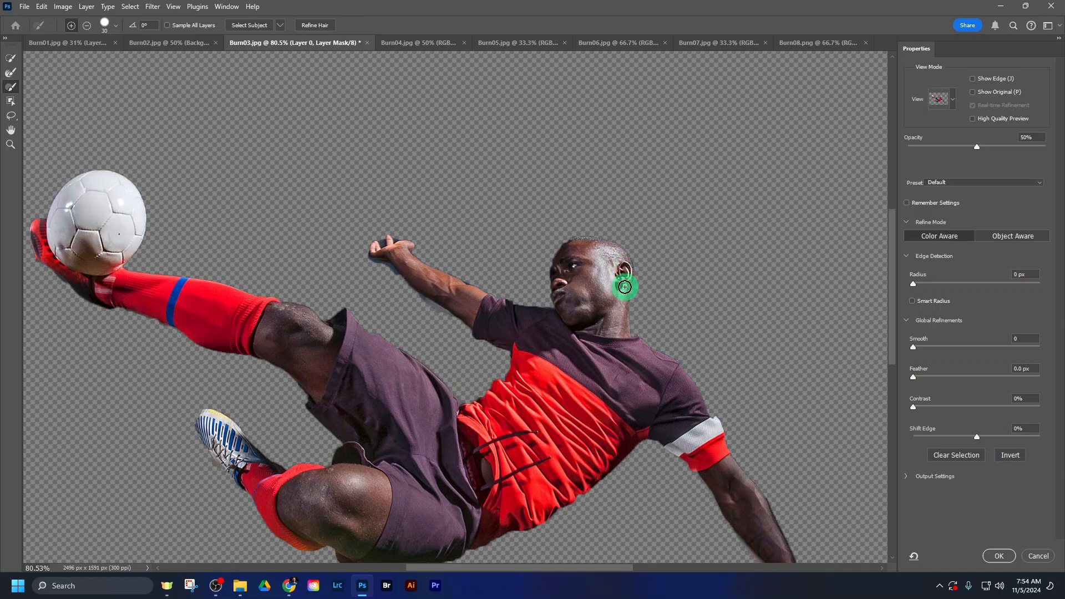
{"action": "scroll", "coordinate": [624, 287], "scroll_direction": "up", "scroll_amount": 4}
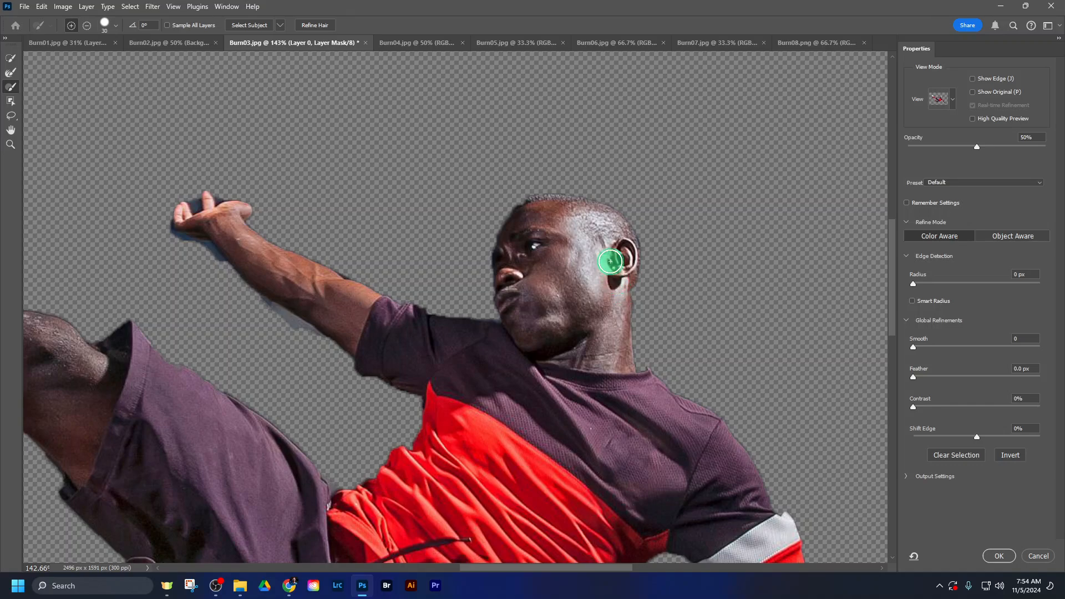
{"action": "mouse_move", "coordinate": [617, 274]}
{"action": "left_mouse_down"}
{"action": "mouse_move", "coordinate": [616, 375]}
{"action": "mouse_move", "coordinate": [618, 364]}
{"action": "left_mouse_up"}
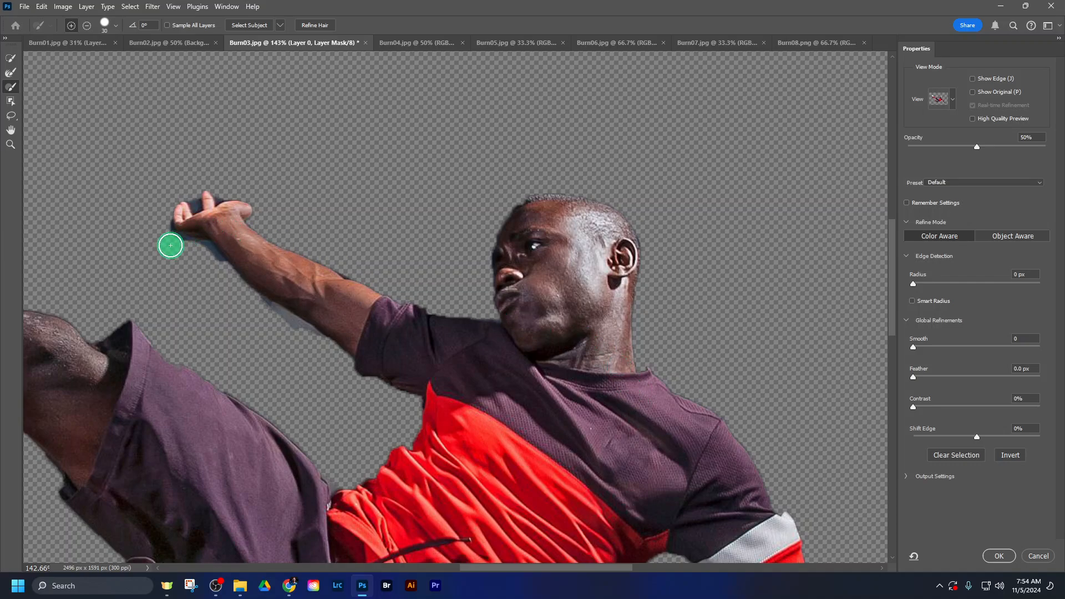
{"action": "mouse_move", "coordinate": [170, 245]}
{"action": "left_mouse_down", "text": "alt"}
{"action": "mouse_move", "coordinate": [200, 252]}
{"action": "mouse_move", "coordinate": [241, 297]}
{"action": "mouse_move", "coordinate": [321, 350]}
{"action": "left_mouse_up", "text": "alt"}
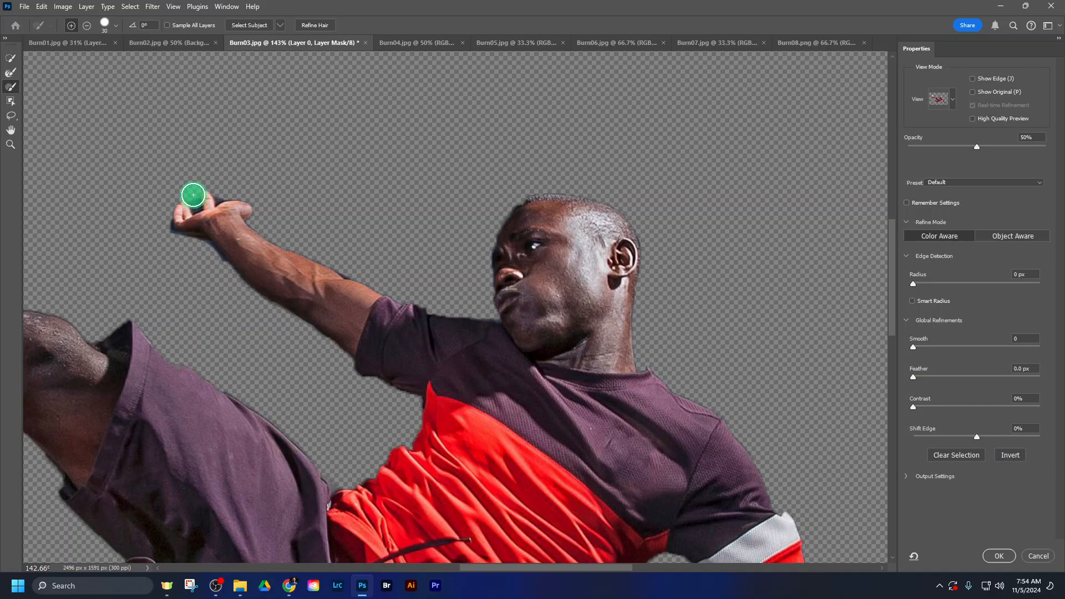
- Clean the mask edges around the player's raised fingers and boots with a 10 px brush
{"action": "key", "text": "bracketleft"}
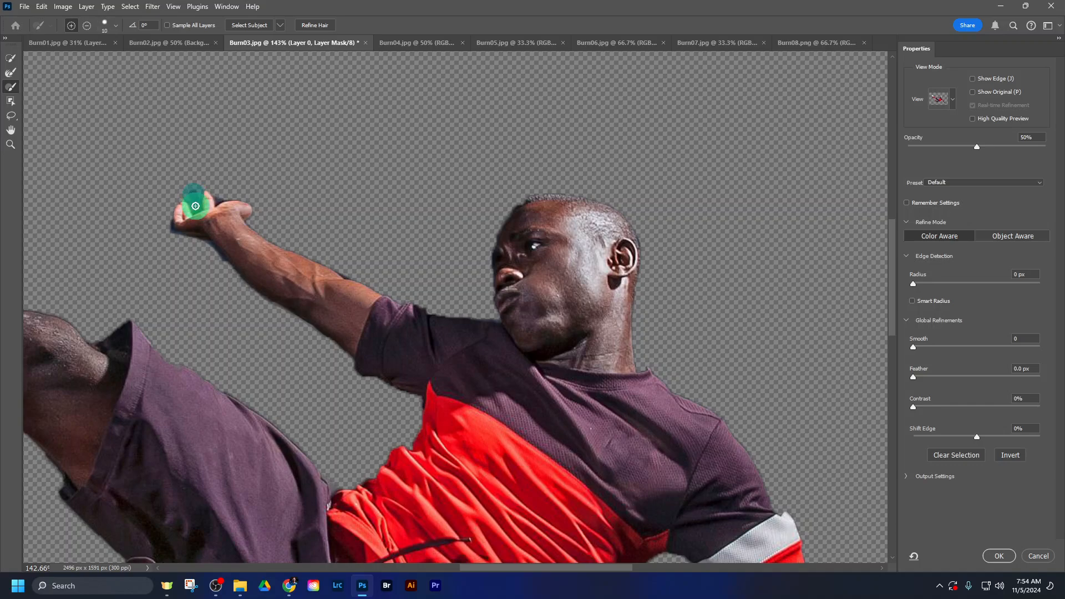
{"action": "mouse_move", "coordinate": [195, 206]}
{"action": "left_mouse_down"}
{"action": "mouse_move", "coordinate": [203, 183]}
{"action": "mouse_move", "coordinate": [225, 195]}
{"action": "mouse_move", "coordinate": [203, 180]}
{"action": "mouse_move", "coordinate": [197, 207]}
{"action": "mouse_move", "coordinate": [206, 184]}
{"action": "mouse_move", "coordinate": [218, 197]}
{"action": "mouse_move", "coordinate": [201, 172]}
{"action": "mouse_move", "coordinate": [172, 181]}
{"action": "mouse_move", "coordinate": [408, 157]}
{"action": "mouse_move", "coordinate": [499, 168]}
{"action": "left_mouse_up"}
{"action": "key", "text": "alt"}
{"action": "left_click_drag", "start_coordinate": [236, 173], "coordinate": [386, 230]}
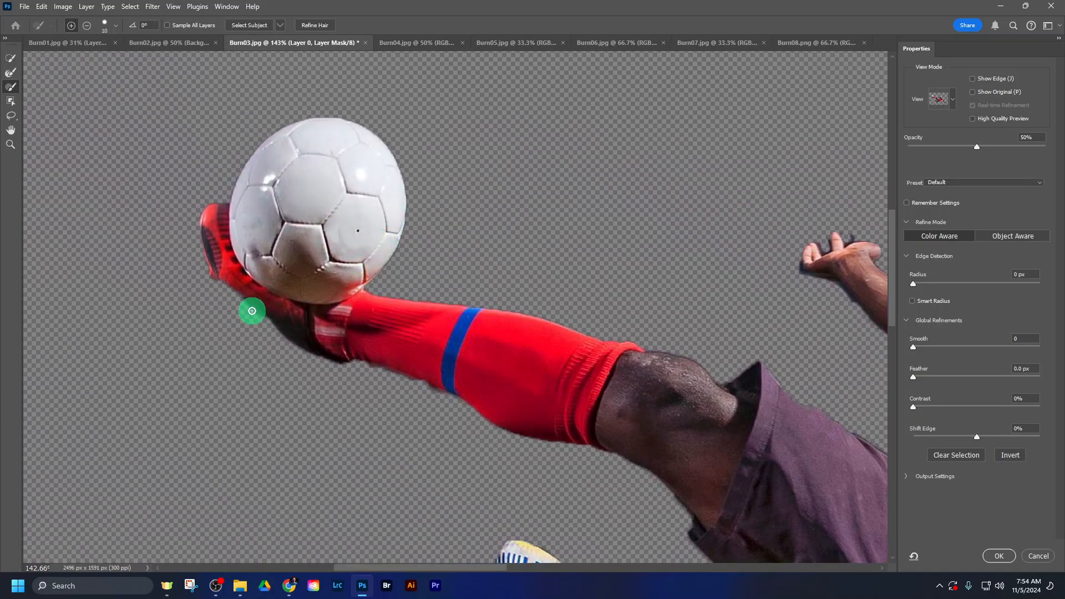
{"action": "left_click_drag", "start_coordinate": [459, 316], "coordinate": [341, 67]}
{"action": "left_click_drag", "start_coordinate": [632, 439], "coordinate": [394, 299]}
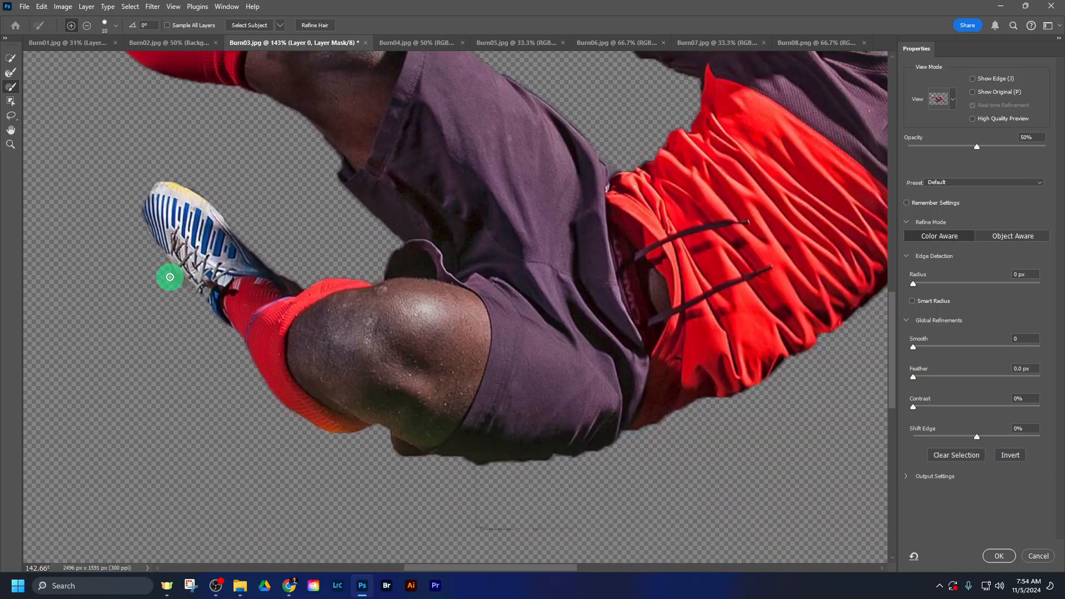
{"action": "key", "text": "alt"}
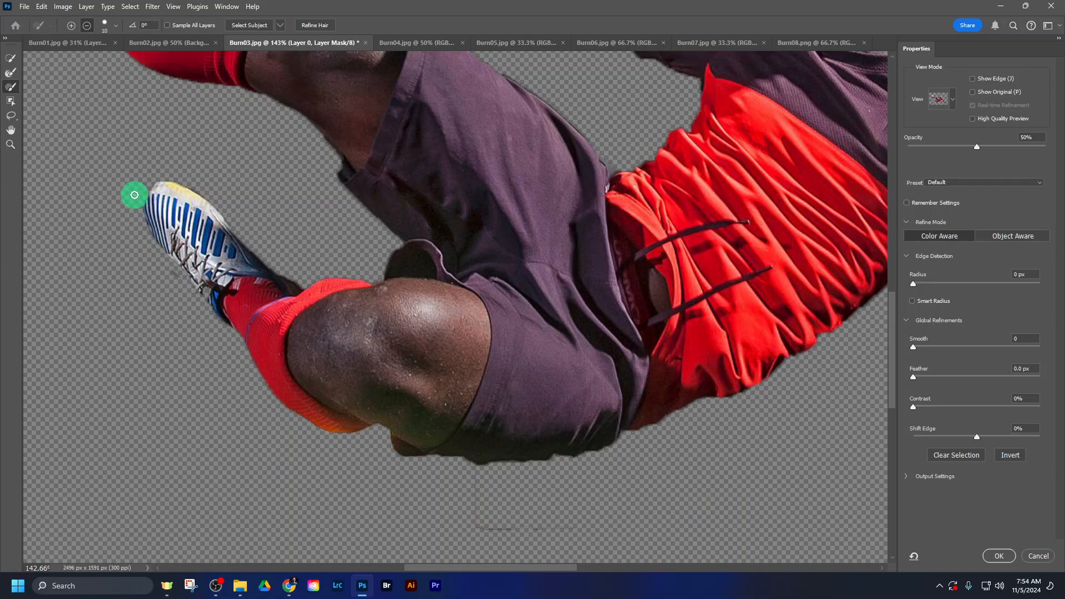
{"action": "mouse_move", "coordinate": [623, 405]}
{"action": "left_mouse_down"}
{"action": "mouse_move", "coordinate": [446, 425]}
{"action": "mouse_move", "coordinate": [488, 276]}
{"action": "left_mouse_up"}
- Erase the stray horizon line below the player's shorts with a 30 px brush and apply the refined mask
{"action": "key", "text": "bracketright"}
{"action": "key", "text": "bracketright"}
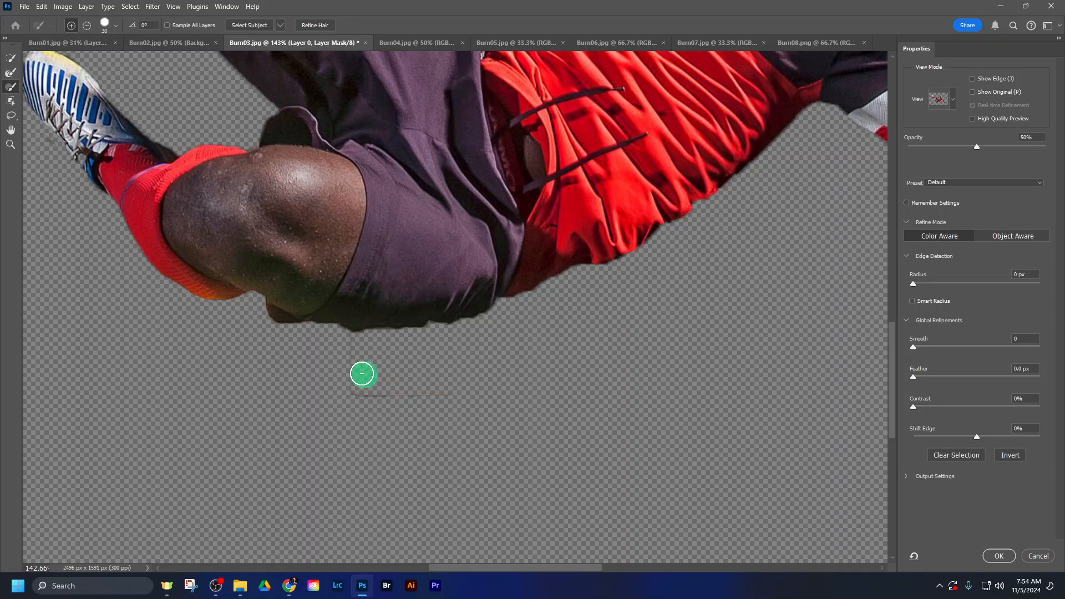
{"action": "left_click_drag", "start_coordinate": [352, 385], "coordinate": [472, 399]}
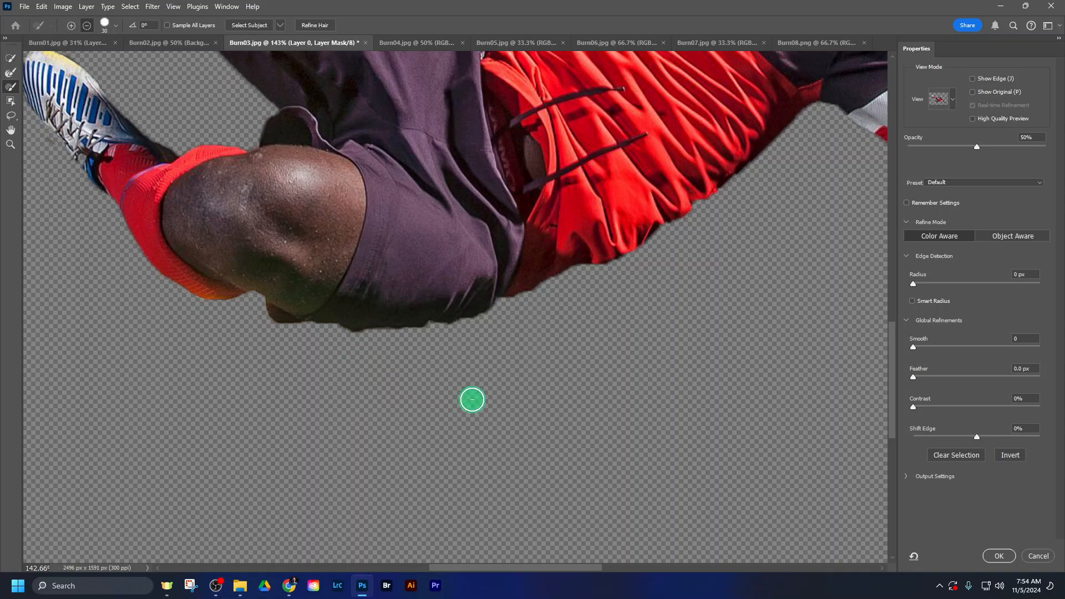
{"action": "key", "text": "ctrl+0"}
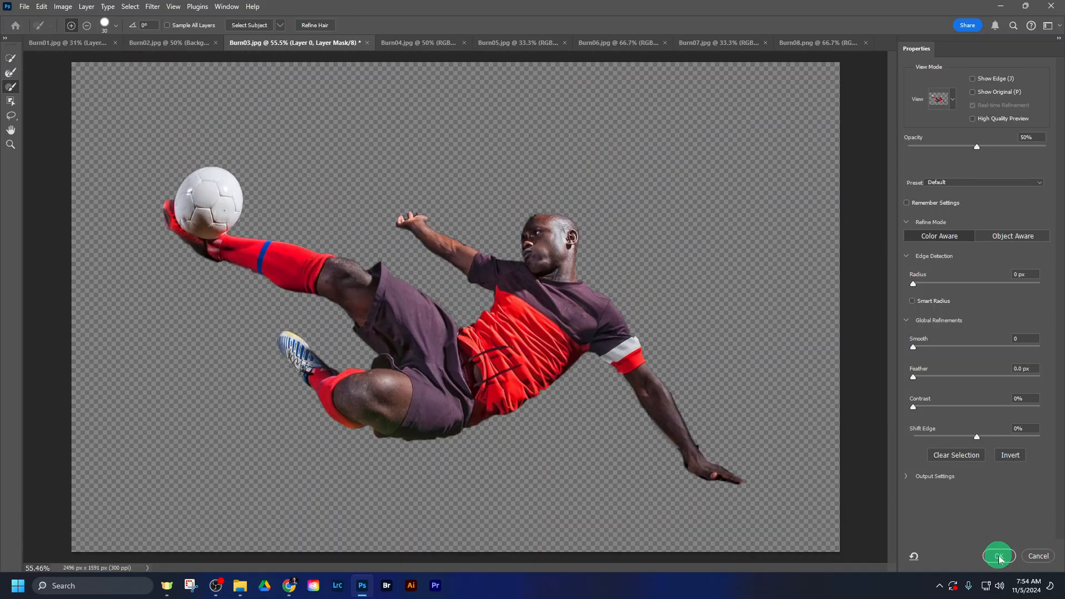
{"action": "left_click", "coordinate": [999, 556]}
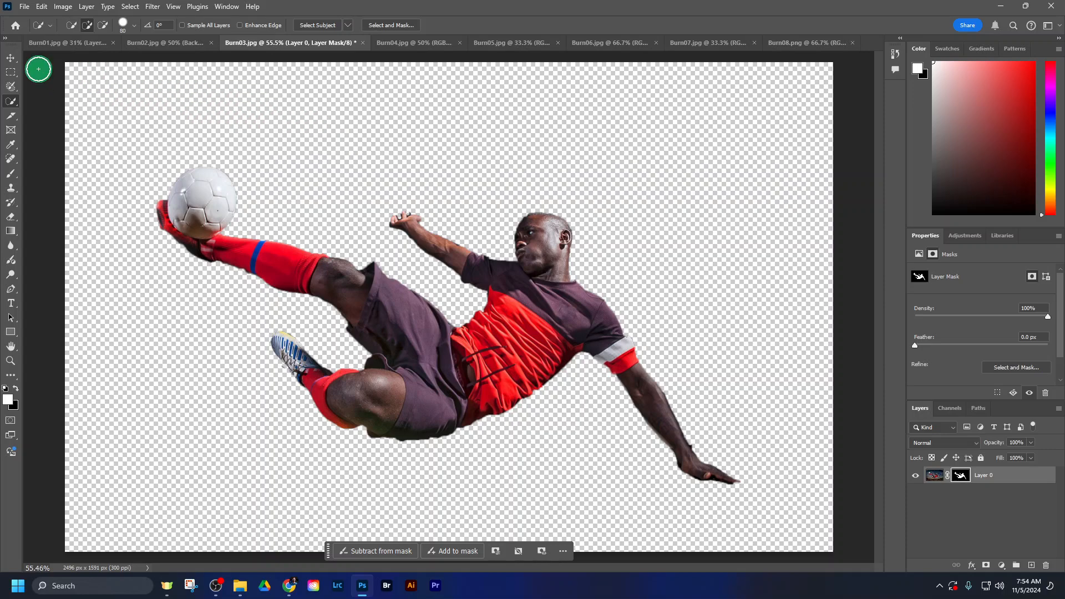
- Bring the masked player into Burn08.png, scale him to 44.79%, and place him on the road in front of the Krusty Krab
{"action": "left_click", "coordinate": [12, 59]}
{"action": "left_click_drag", "start_coordinate": [548, 304], "coordinate": [500, 271]}
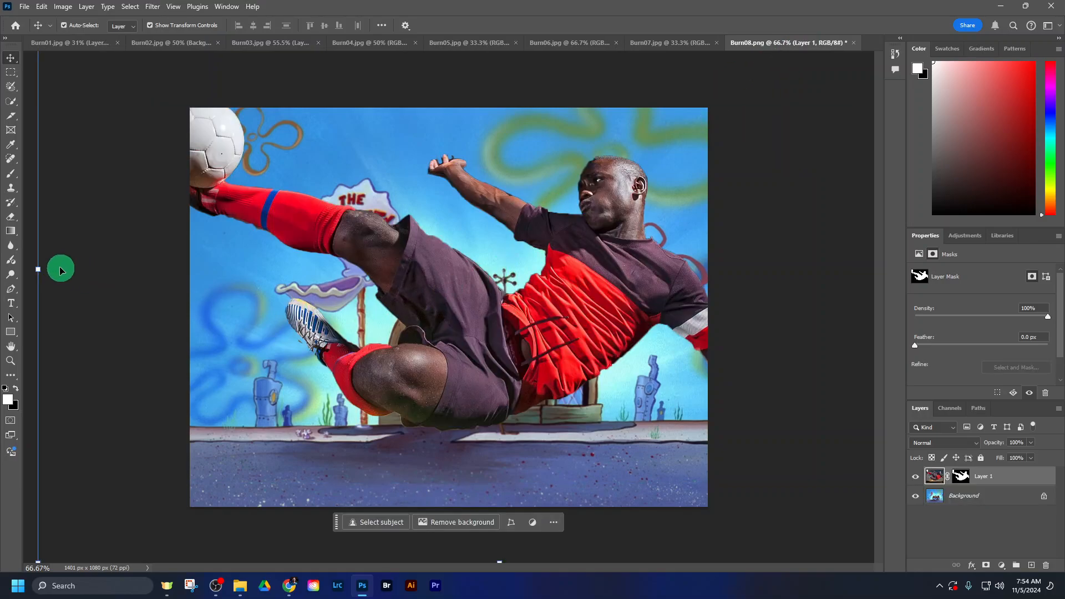
{"action": "left_click_drag", "start_coordinate": [38, 269], "coordinate": [423, 270]}
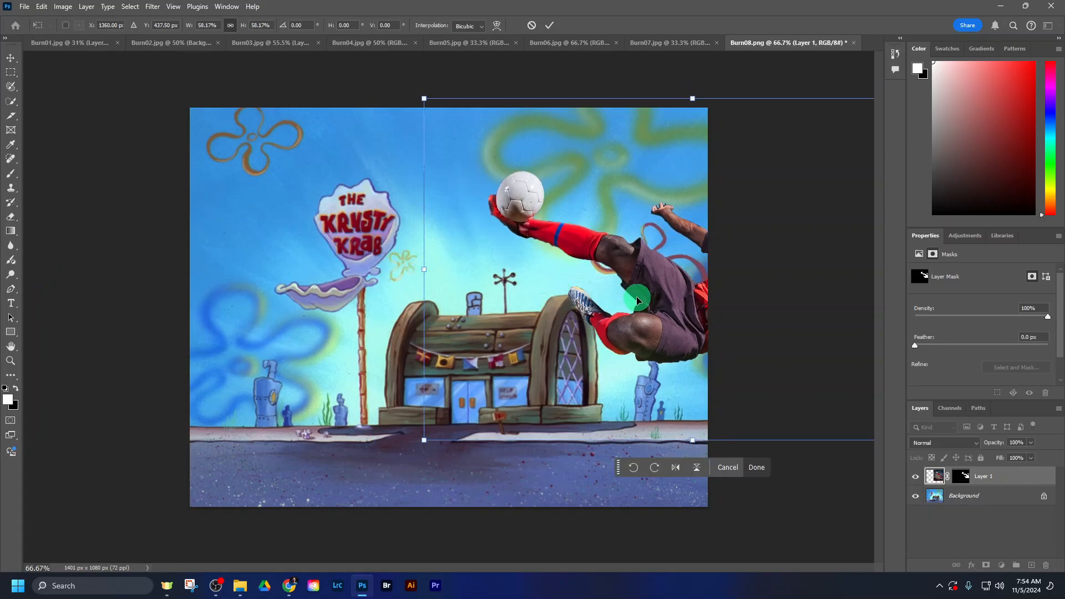
{"action": "left_click_drag", "start_coordinate": [650, 296], "coordinate": [406, 362]}
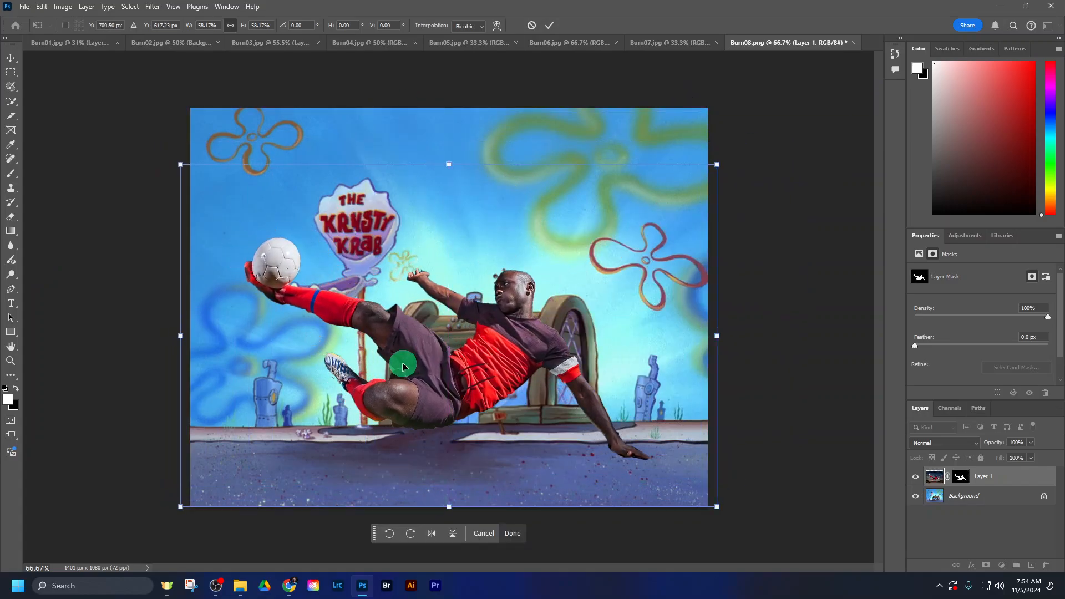
{"action": "left_click_drag", "start_coordinate": [182, 512], "coordinate": [305, 430]}
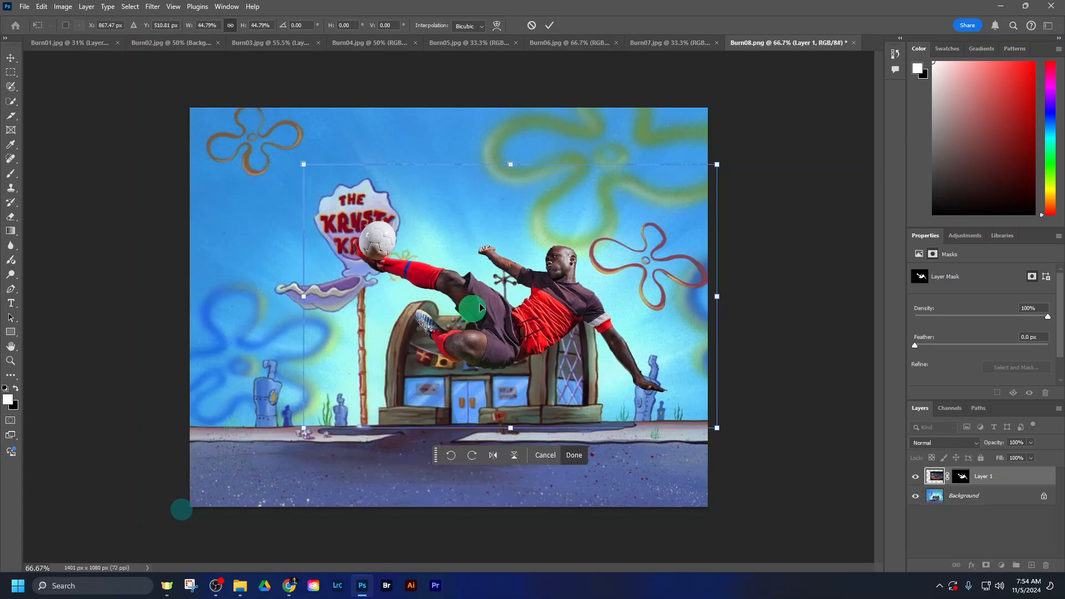
{"action": "left_click_drag", "start_coordinate": [507, 307], "coordinate": [448, 383]}
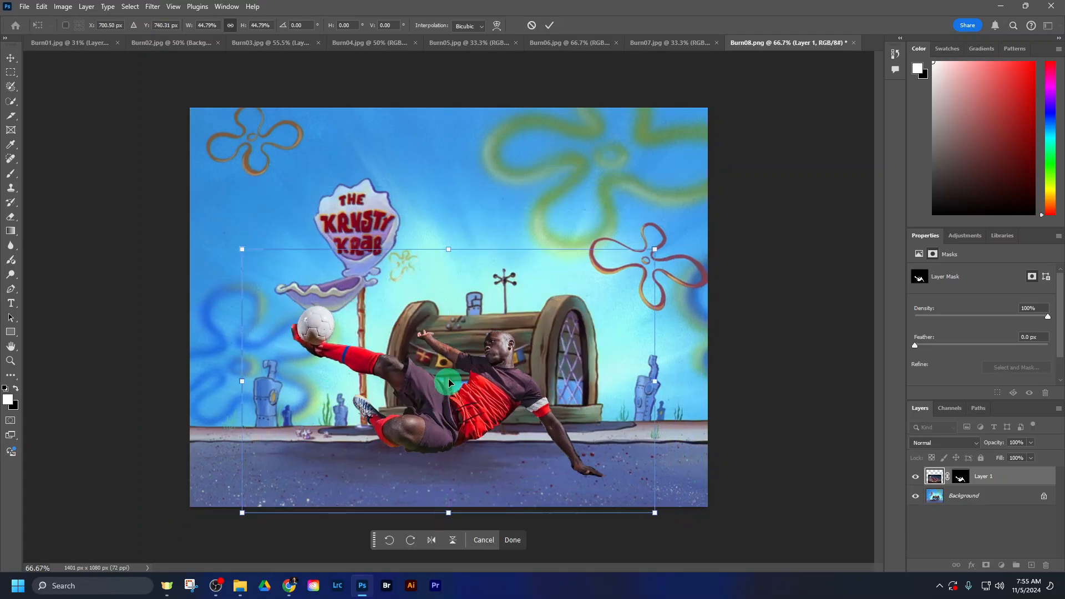
{"action": "left_click", "coordinate": [549, 25]}
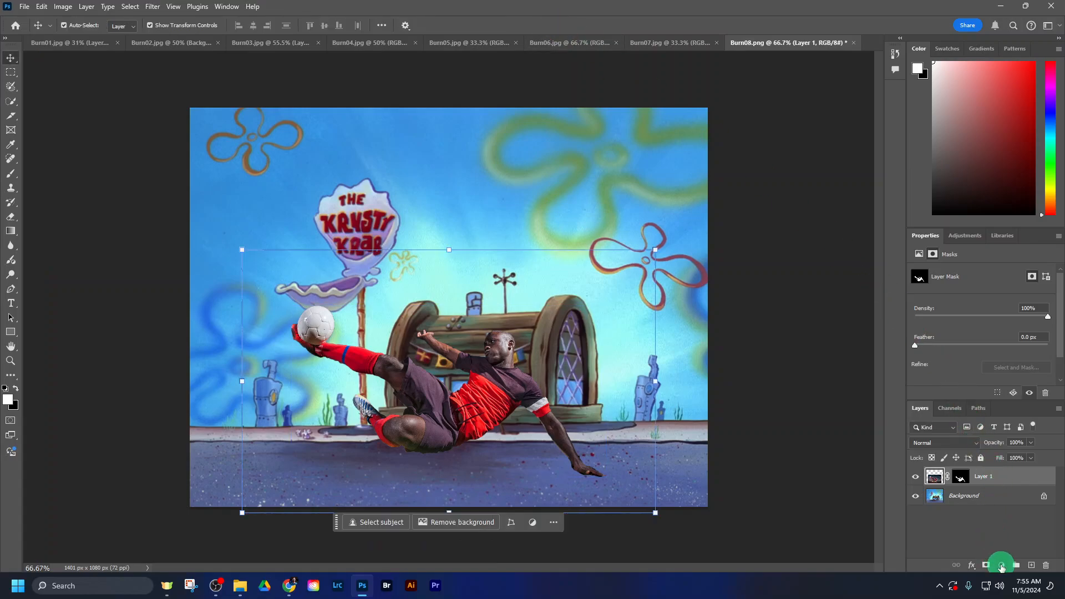
- Add a Levels adjustment layer above the player with the black point at 0 and clip it to Layer 1
{"action": "left_click", "coordinate": [1002, 566]}
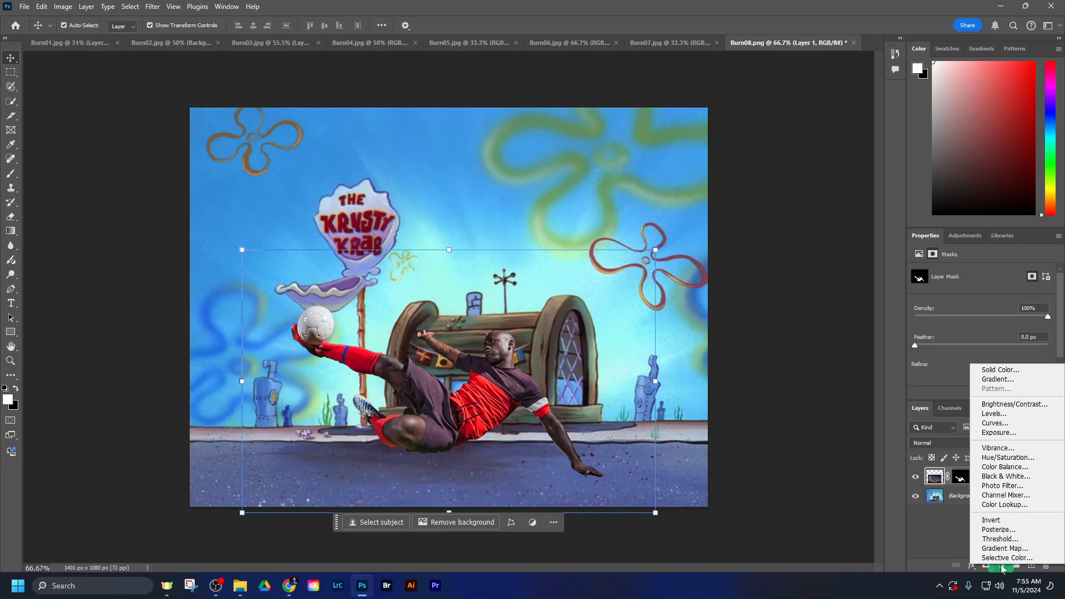
{"action": "left_click", "coordinate": [999, 413]}
{"action": "left_click", "coordinate": [936, 366]}
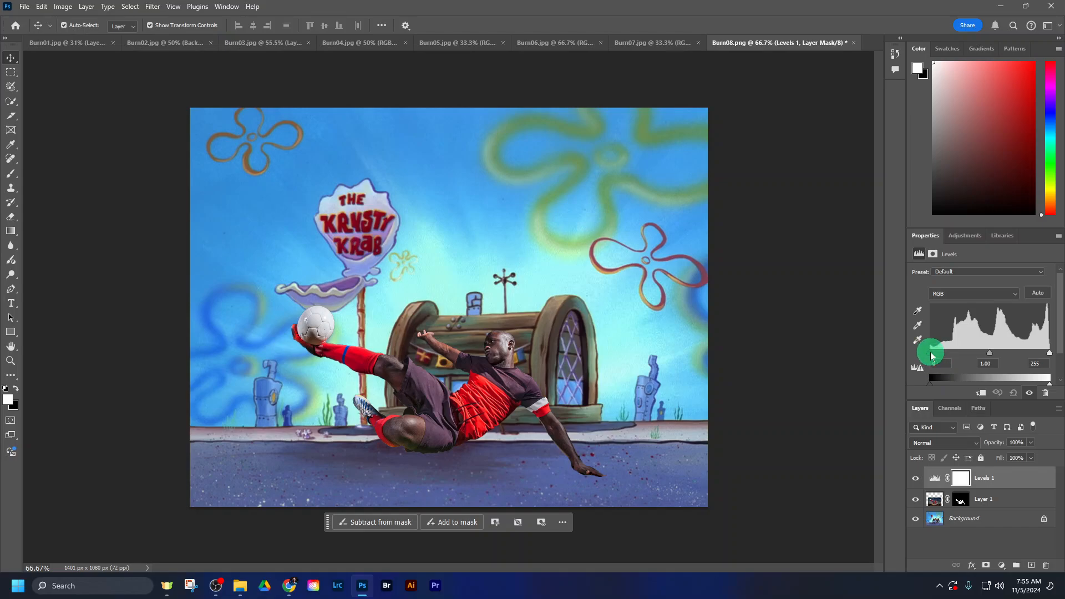
{"action": "left_click_drag", "start_coordinate": [937, 356], "coordinate": [929, 352]}
{"action": "left_click", "coordinate": [982, 394]}
{"action": "left_click", "coordinate": [982, 395]}
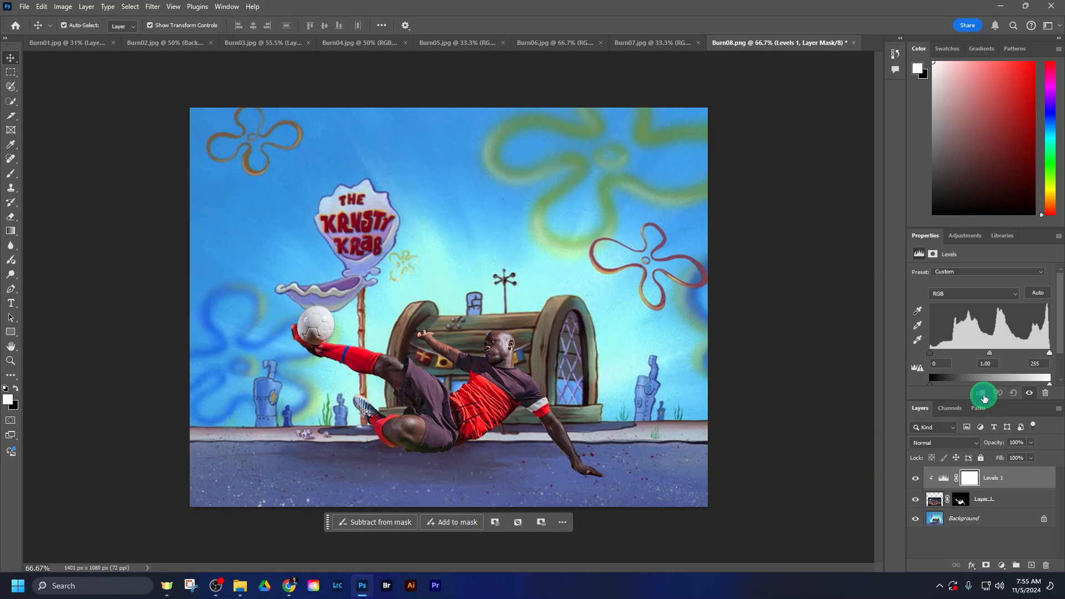
- In the clipped Levels adjustment for the soccer player, set the white point to 195 and the black point to 13
{"action": "left_click", "coordinate": [1005, 502]}
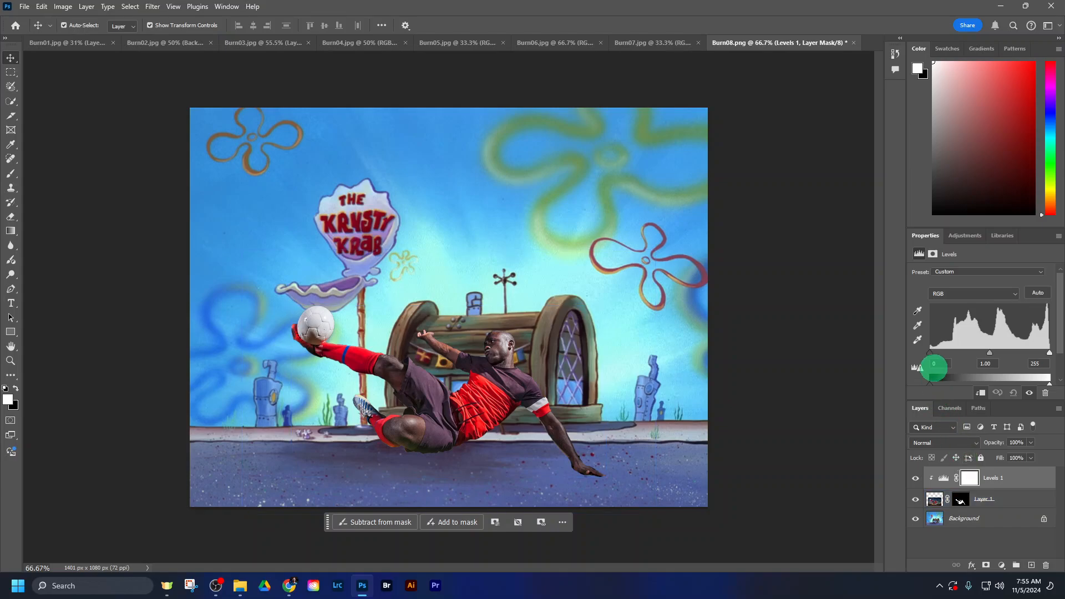
{"action": "mouse_move", "coordinate": [931, 351]}
{"action": "left_mouse_down"}
{"action": "mouse_move", "coordinate": [943, 352]}
{"action": "mouse_move", "coordinate": [930, 353]}
{"action": "left_mouse_up"}
{"action": "left_click_drag", "start_coordinate": [1049, 352], "coordinate": [1022, 355]}
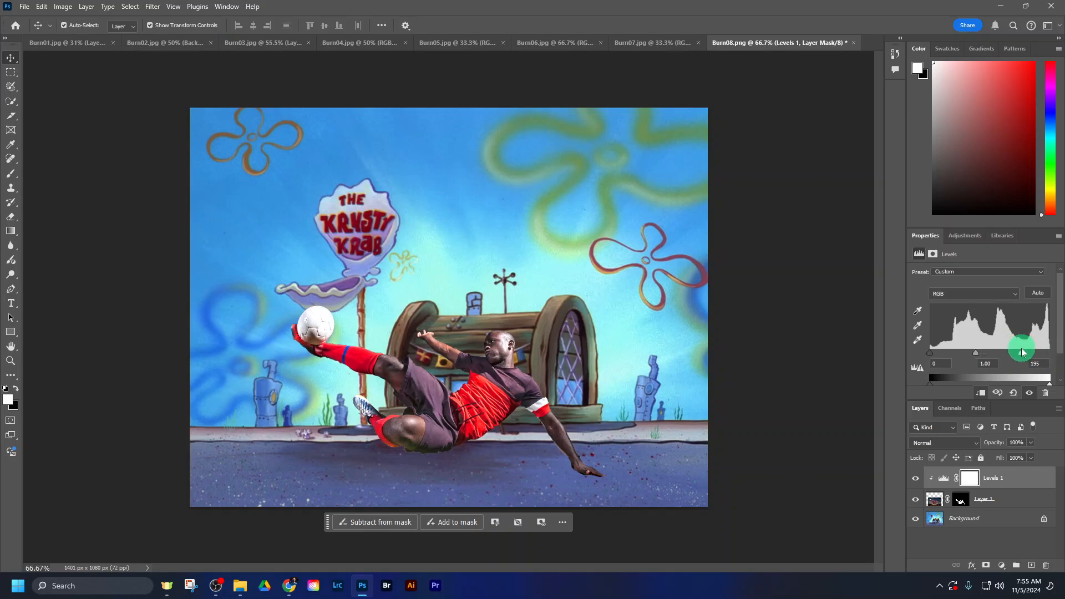
{"action": "left_click_drag", "start_coordinate": [940, 355], "coordinate": [937, 353]}
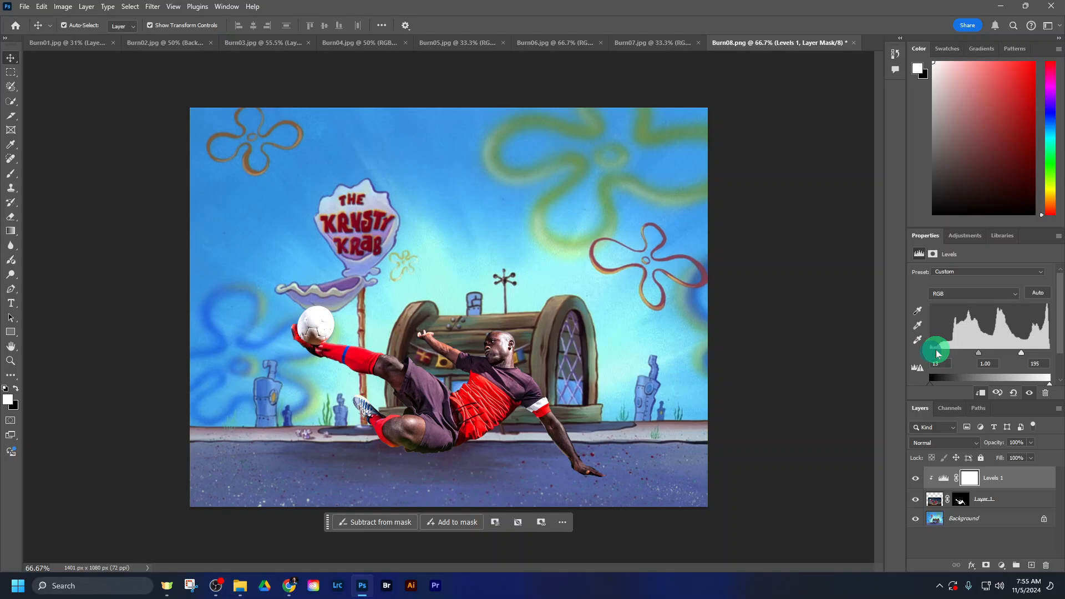
- Duplicate the Background layer and burn shadows onto the copy beneath the player's body and hand with a 90 px brush at 50% exposure
{"action": "left_click", "coordinate": [1003, 521]}
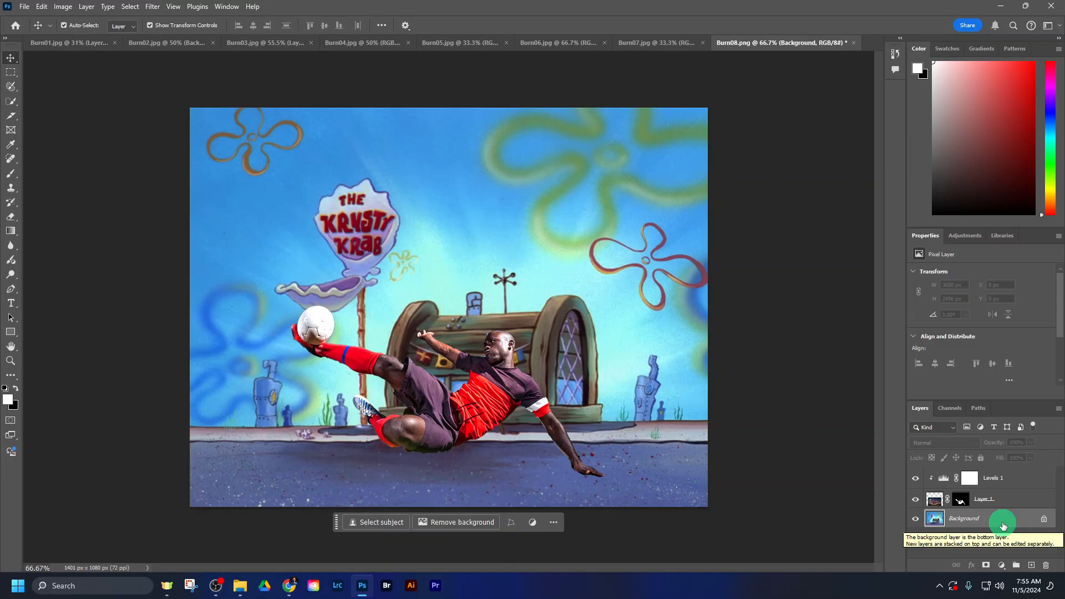
{"action": "key", "text": "ctrl+j"}
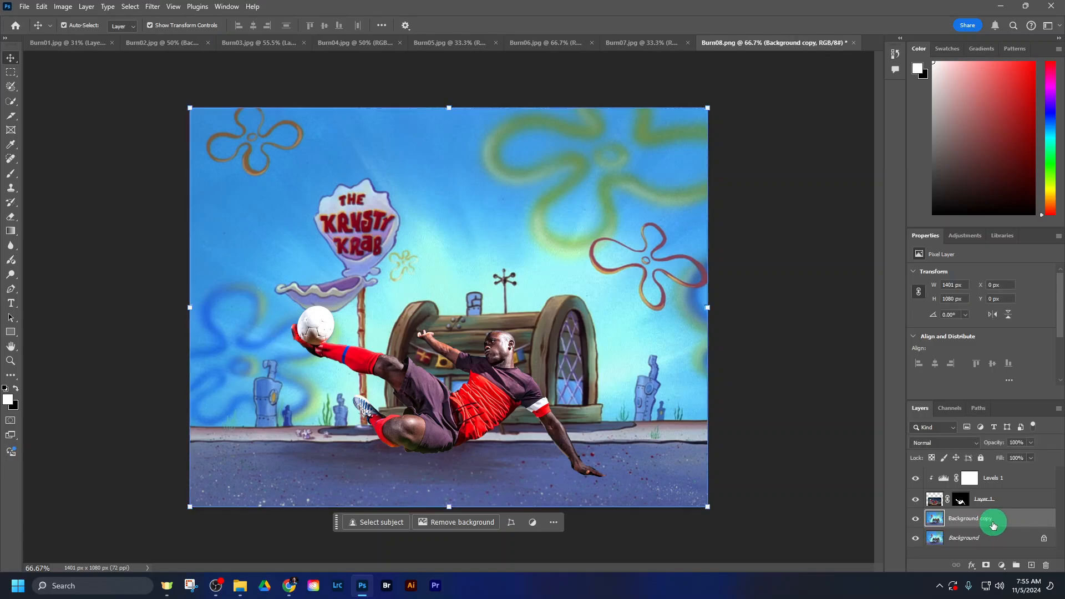
{"action": "left_click", "coordinate": [10, 276]}
{"action": "left_click", "coordinate": [43, 284]}
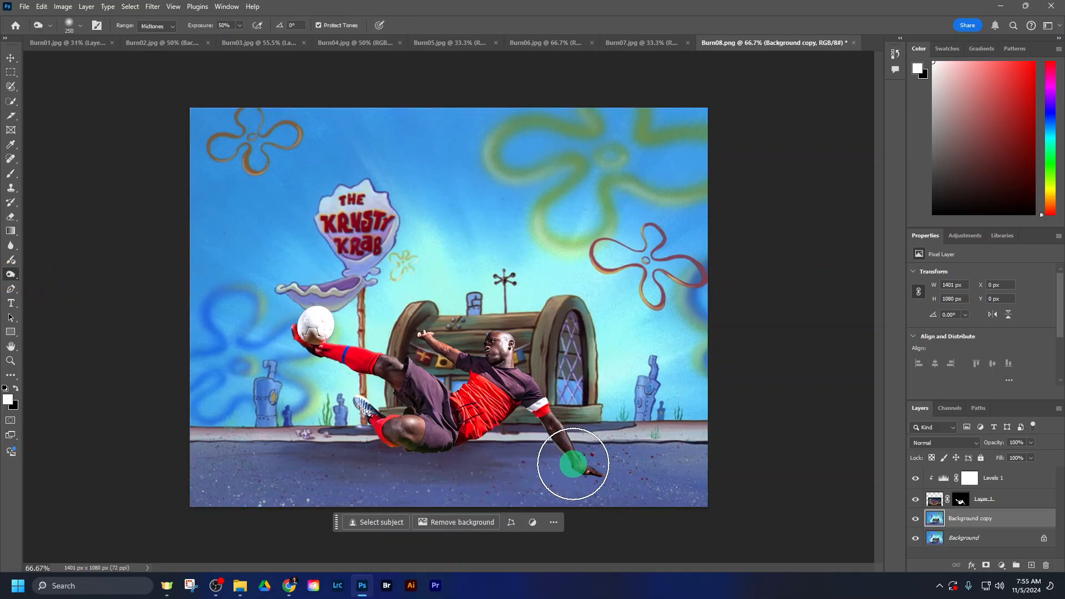
{"action": "key", "text": "bracketleft"}
{"action": "key", "text": "bracketleft"}
{"action": "key", "text": "bracketleft"}
{"action": "key", "text": "bracketleft"}
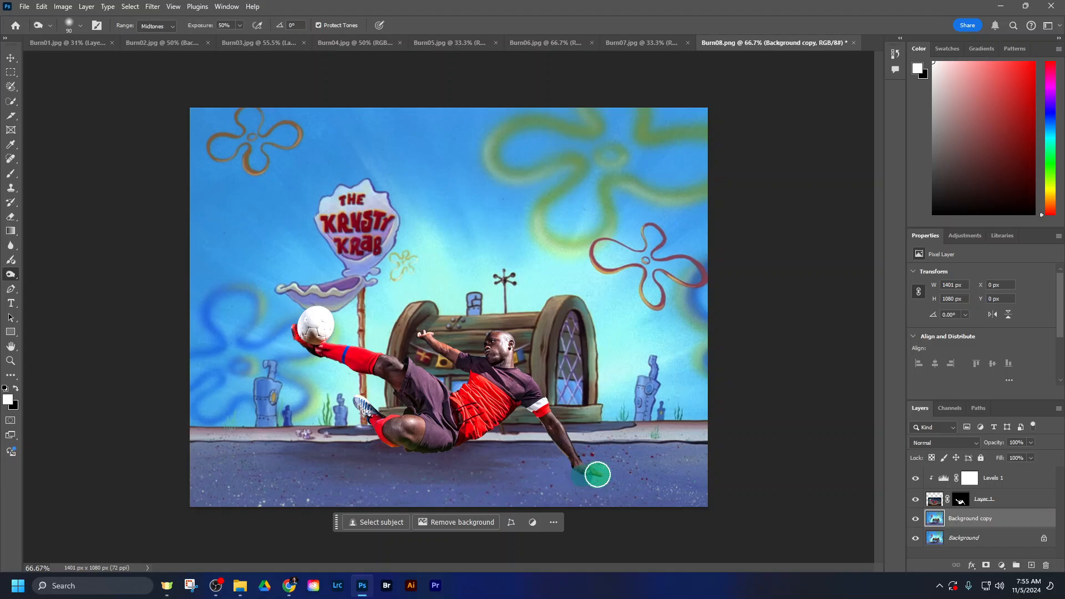
{"action": "mouse_move", "coordinate": [598, 474]}
{"action": "left_mouse_down"}
{"action": "mouse_move", "coordinate": [325, 466]}
{"action": "mouse_move", "coordinate": [599, 475]}
{"action": "mouse_move", "coordinate": [434, 459]}
{"action": "mouse_move", "coordinate": [309, 427]}
{"action": "mouse_move", "coordinate": [351, 471]}
{"action": "mouse_move", "coordinate": [525, 471]}
{"action": "mouse_move", "coordinate": [316, 471]}
{"action": "mouse_move", "coordinate": [551, 485]}
{"action": "mouse_move", "coordinate": [543, 472]}
{"action": "mouse_move", "coordinate": [335, 474]}
{"action": "mouse_move", "coordinate": [317, 457]}
{"action": "mouse_move", "coordinate": [761, 444]}
{"action": "left_mouse_up"}
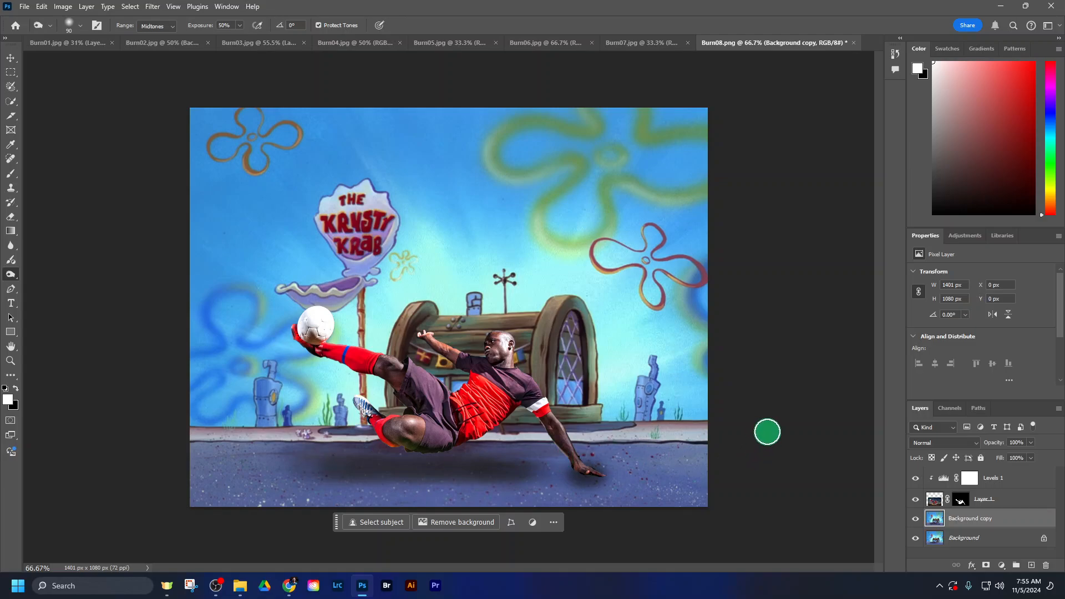
- Review the Burn02.jpg and Burn08.png composites alongside the Burn01.jpg and Burn03.jpg cutouts, with the Move tool active
{"action": "left_click", "coordinate": [245, 43]}
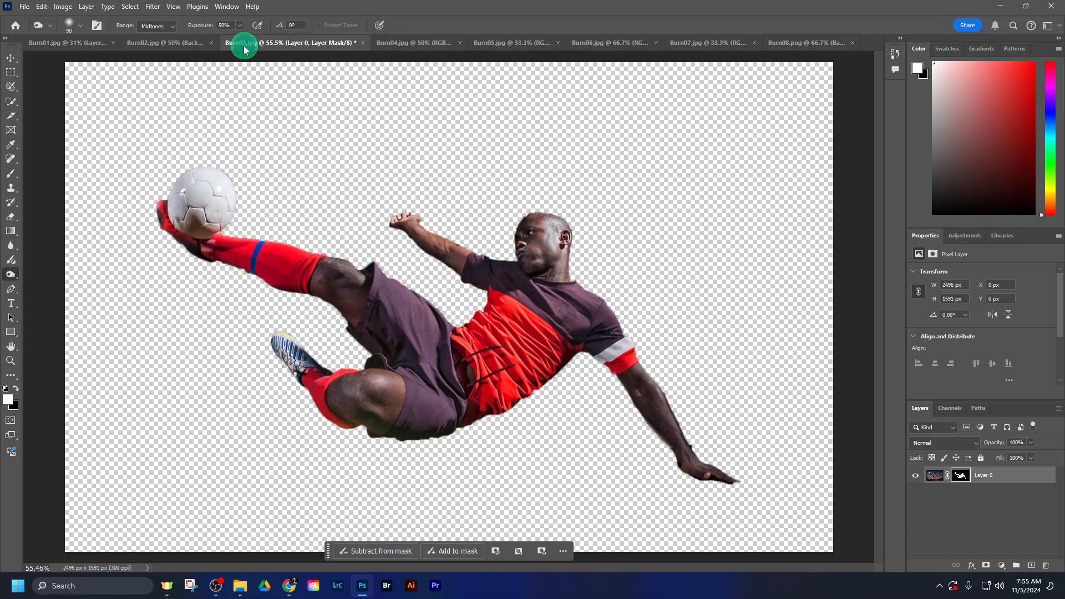
{"action": "left_click", "coordinate": [164, 45]}
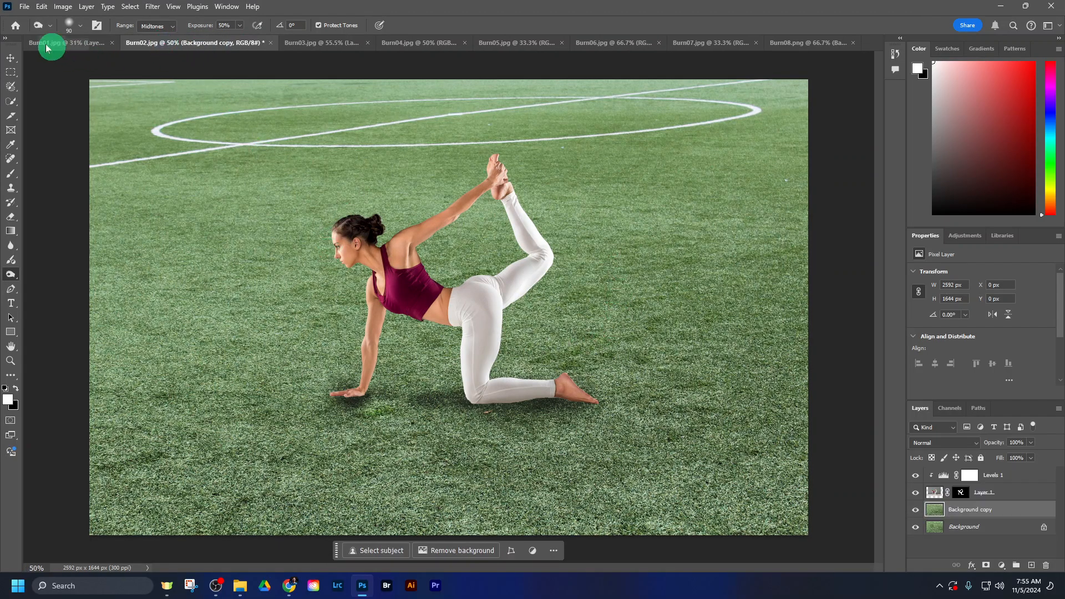
{"action": "left_click", "coordinate": [11, 59]}
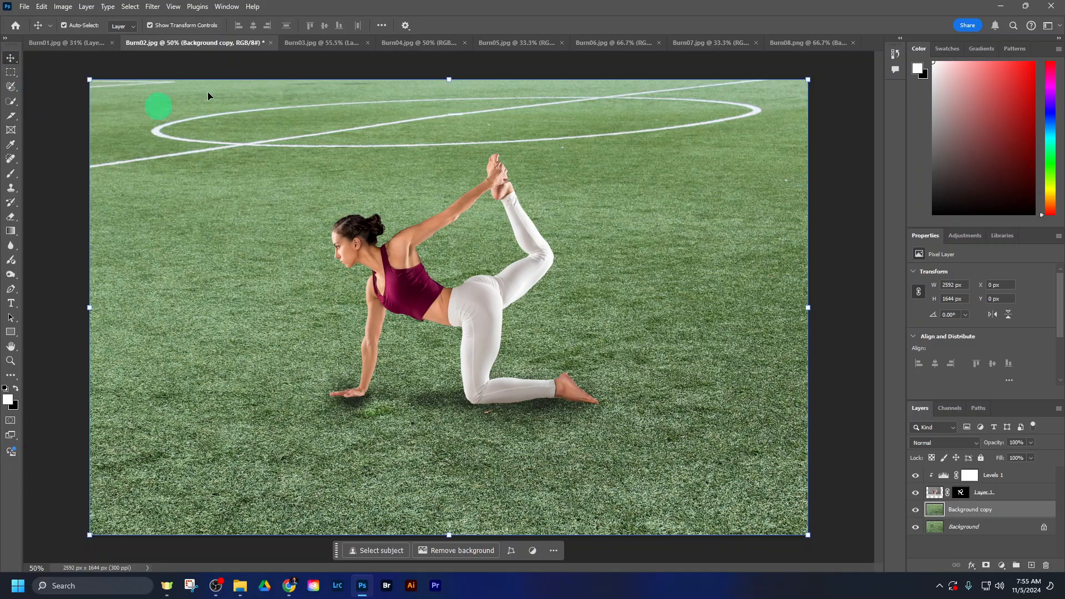
{"action": "left_click", "coordinate": [851, 298]}
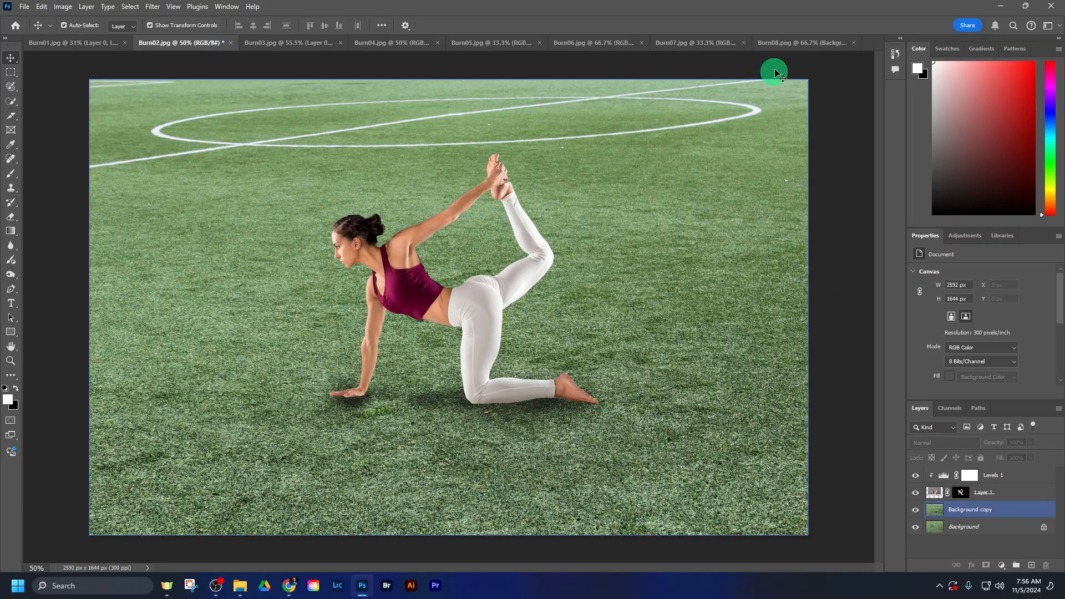
{"action": "left_click", "coordinate": [792, 42]}
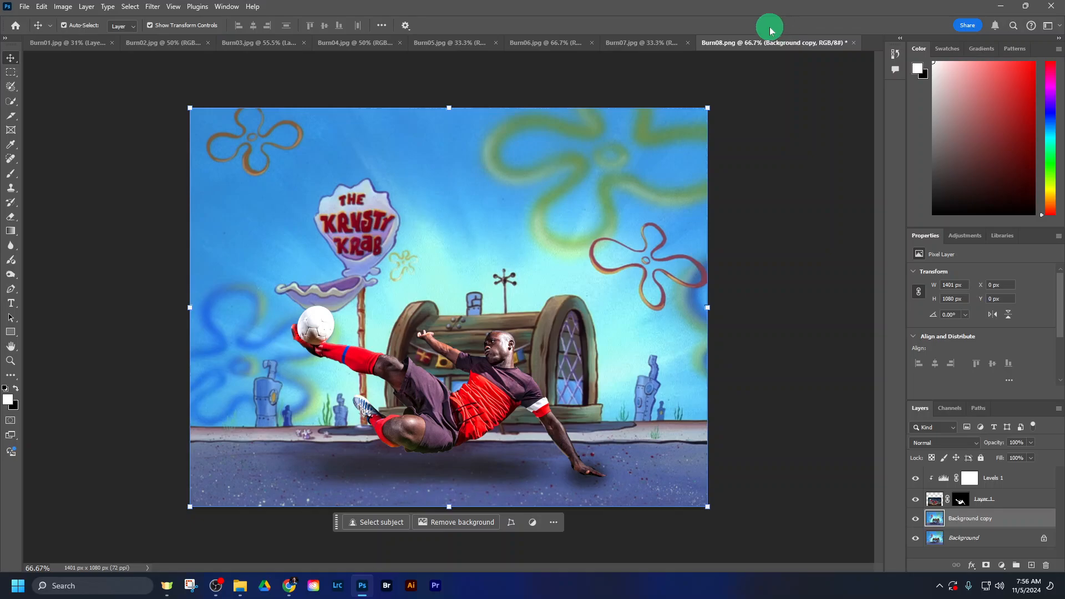
{"action": "left_click", "coordinate": [65, 45]}
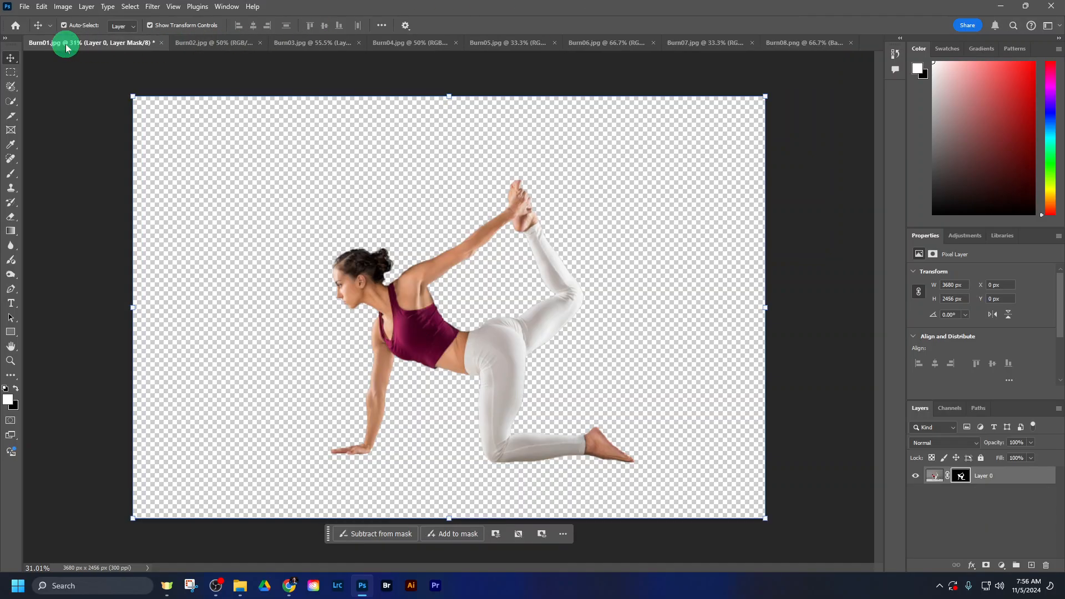
{"action": "left_click", "coordinate": [193, 44]}
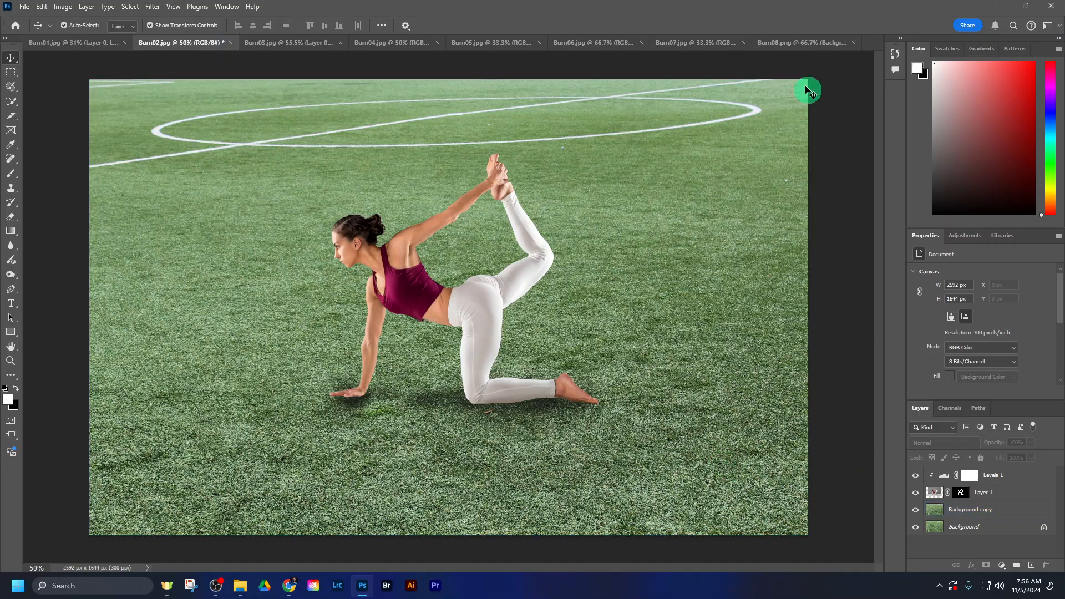
{"action": "left_click", "coordinate": [791, 45]}
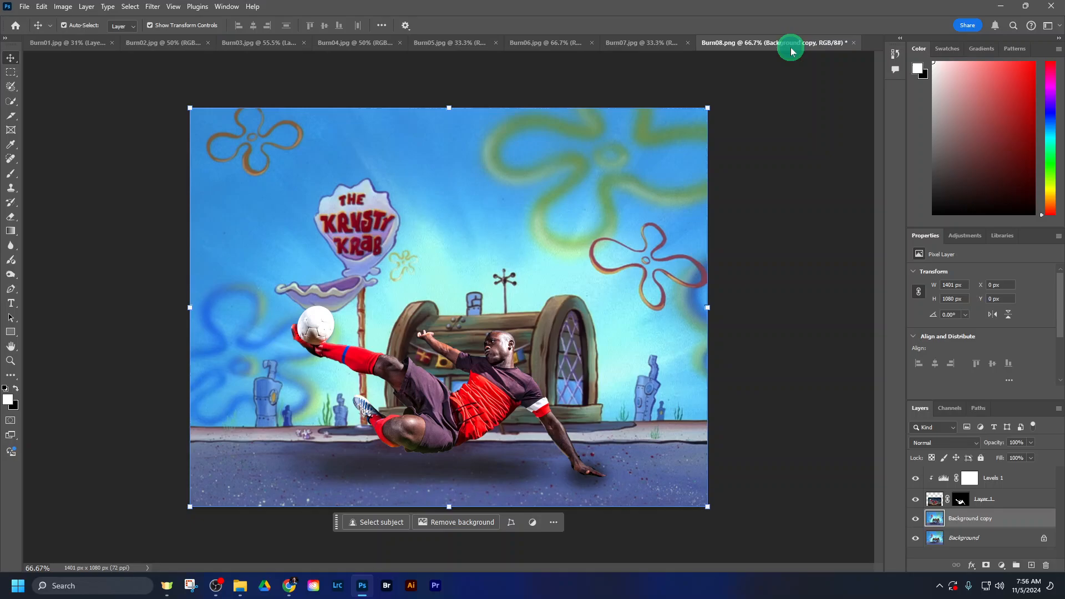
- Look through the Burn03.jpg to Burn07.jpg documents, then return to the Burn08.png composite to examine its layers
{"action": "left_click", "coordinate": [639, 42]}
{"action": "left_click", "coordinate": [288, 44]}
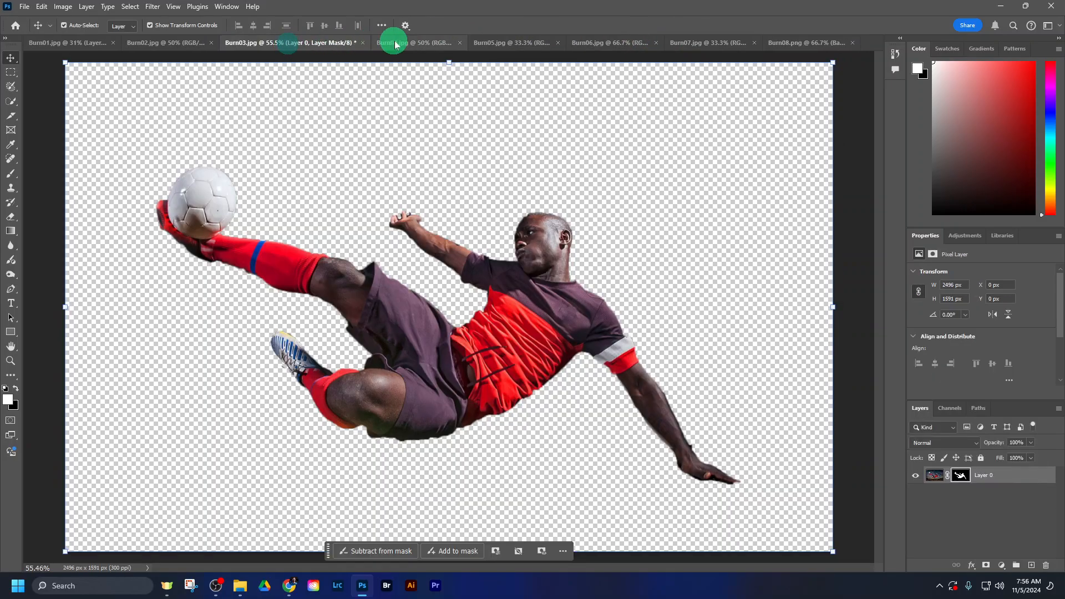
{"action": "left_click", "coordinate": [399, 42]}
{"action": "left_click", "coordinate": [474, 42]}
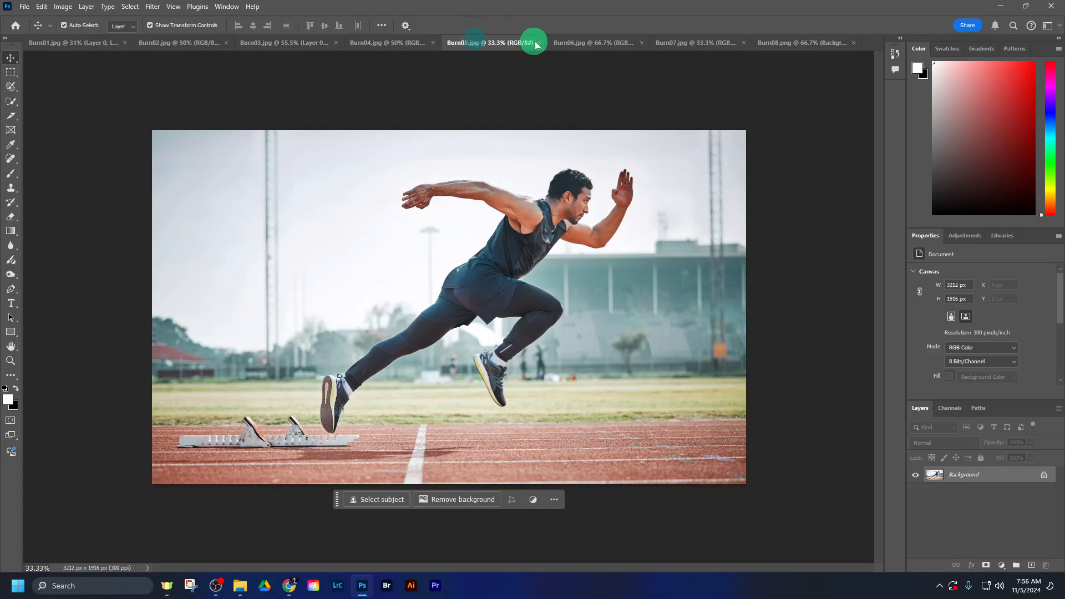
{"action": "left_click", "coordinate": [581, 43]}
{"action": "left_click", "coordinate": [680, 48]}
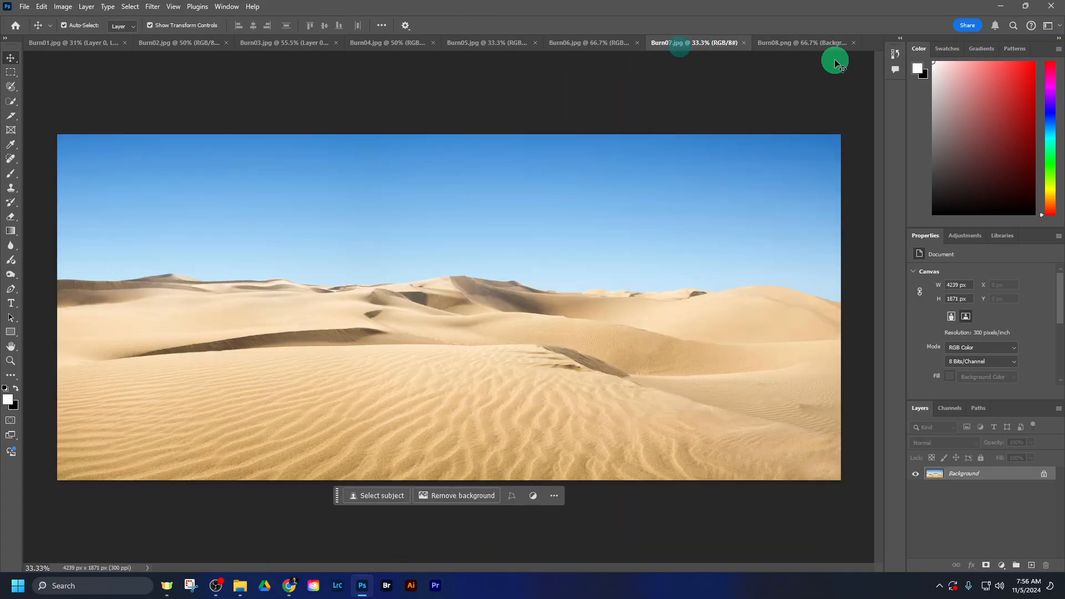
{"action": "left_click", "coordinate": [798, 46]}
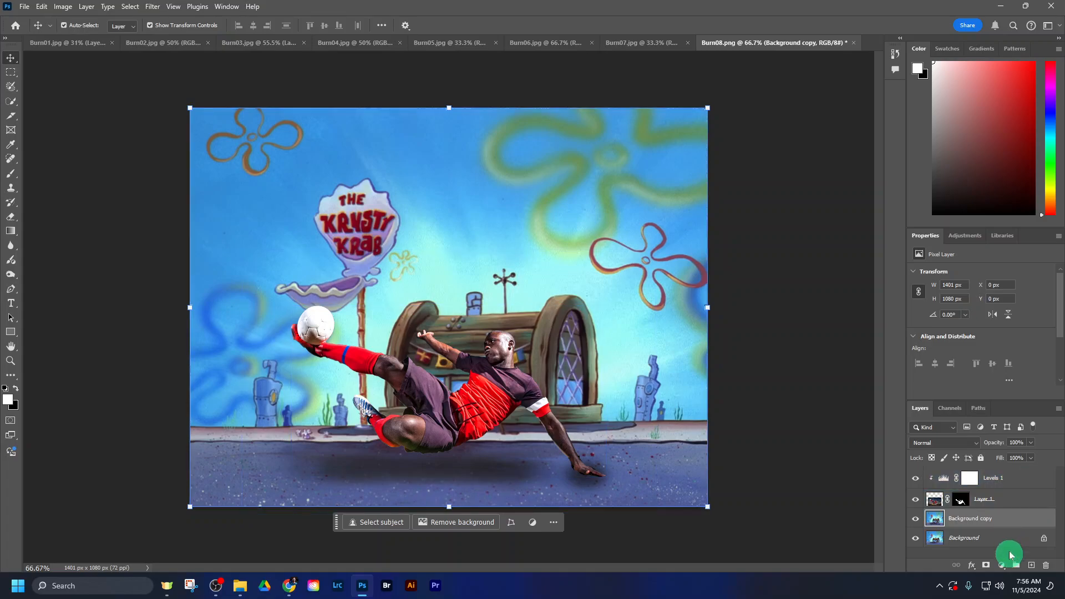
{"action": "left_click", "coordinate": [995, 496]}
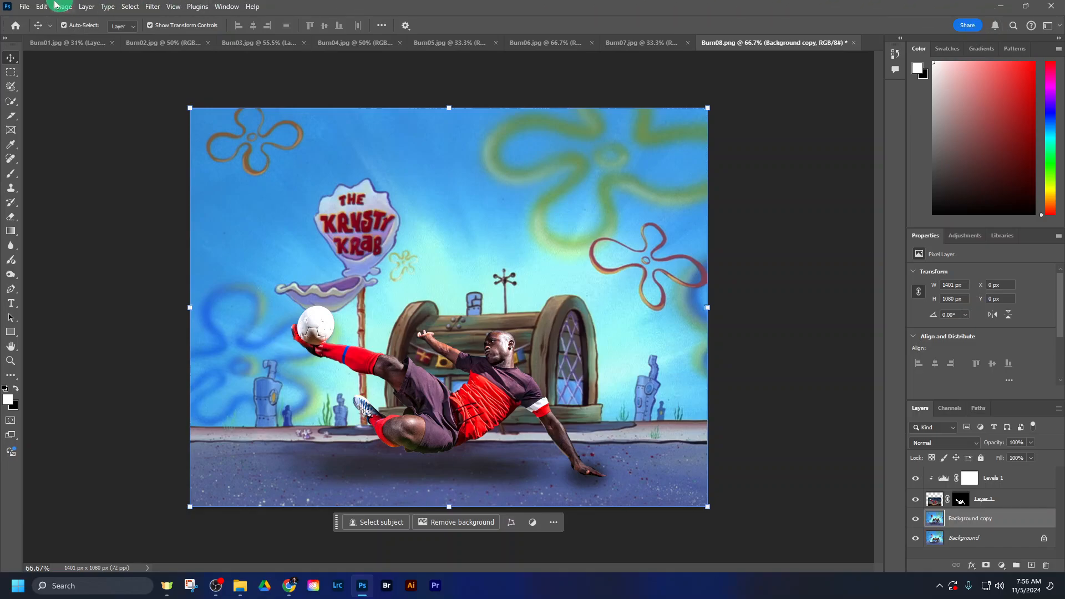
- Switch to Chrome to review the U512: Burn Tool assignment instructions in Google Classroom
{"action": "left_click", "coordinate": [289, 586]}
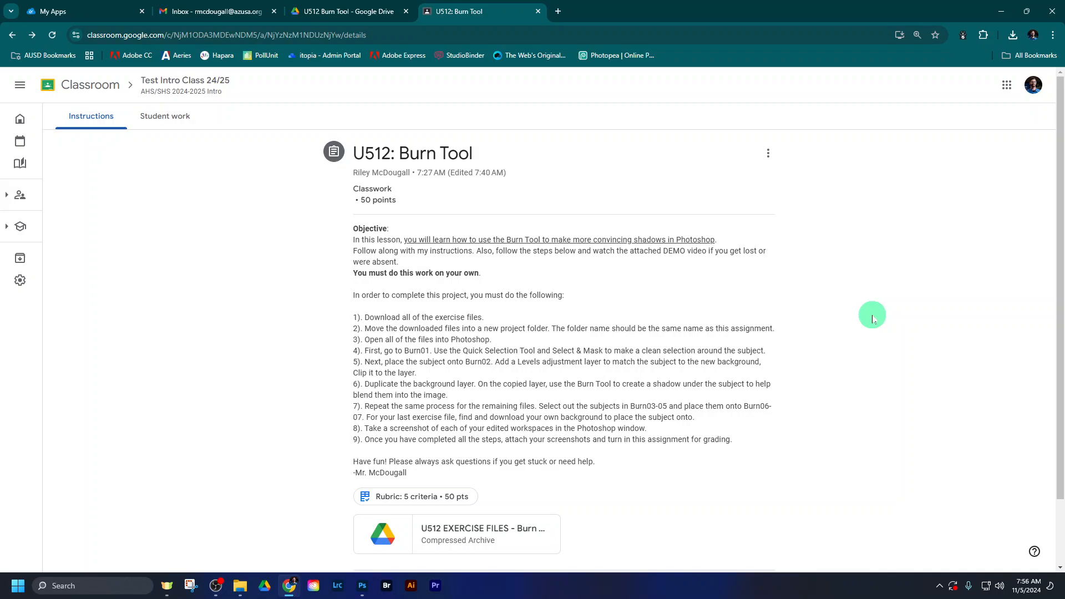